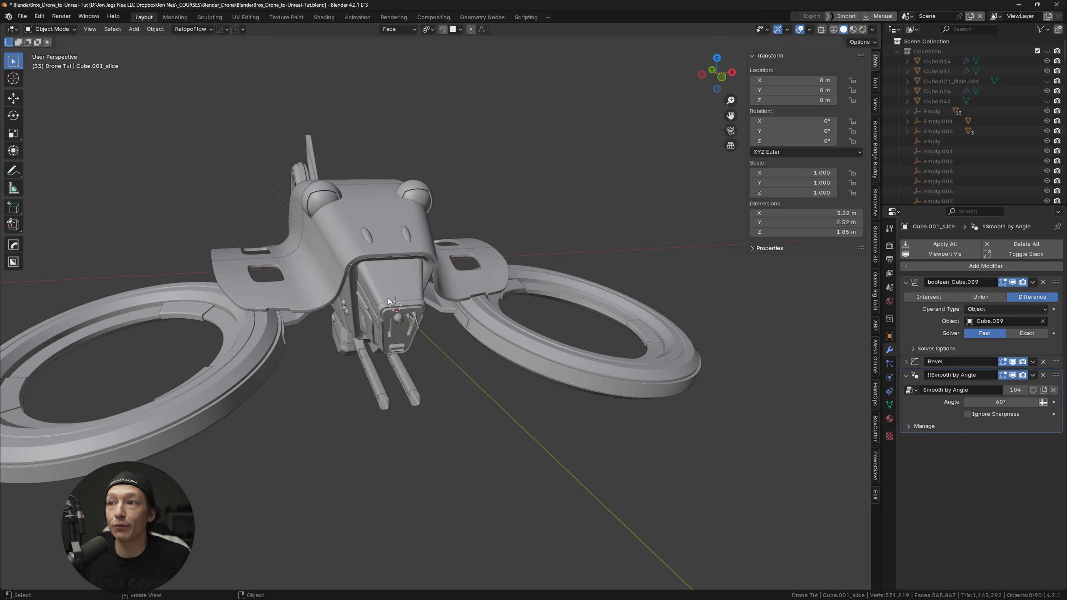
- Select the drone's nose block and collapse the first collection in the Outliner
click(405, 272)
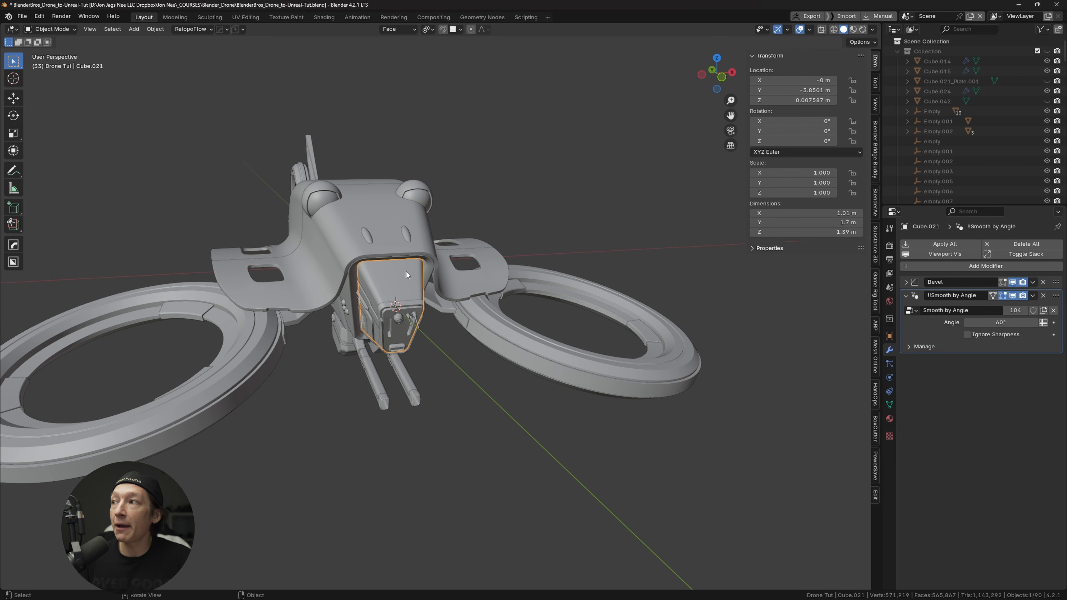
click(896, 51)
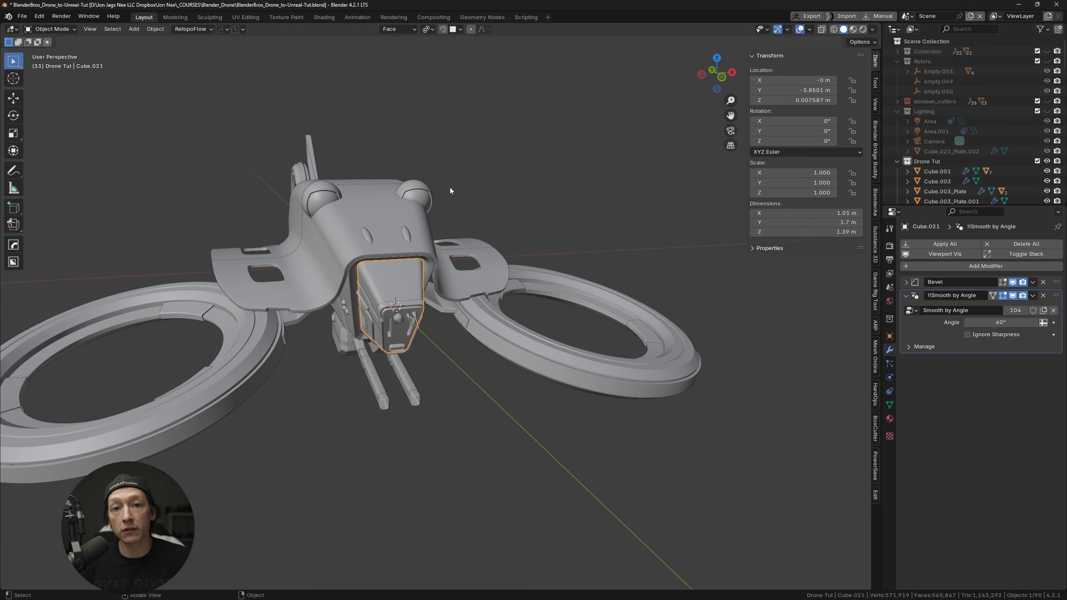
- Turn on the wireframe overlay for the whole drone model
middle_drag(449, 191, 416, 201)
key(shift+alt+z)
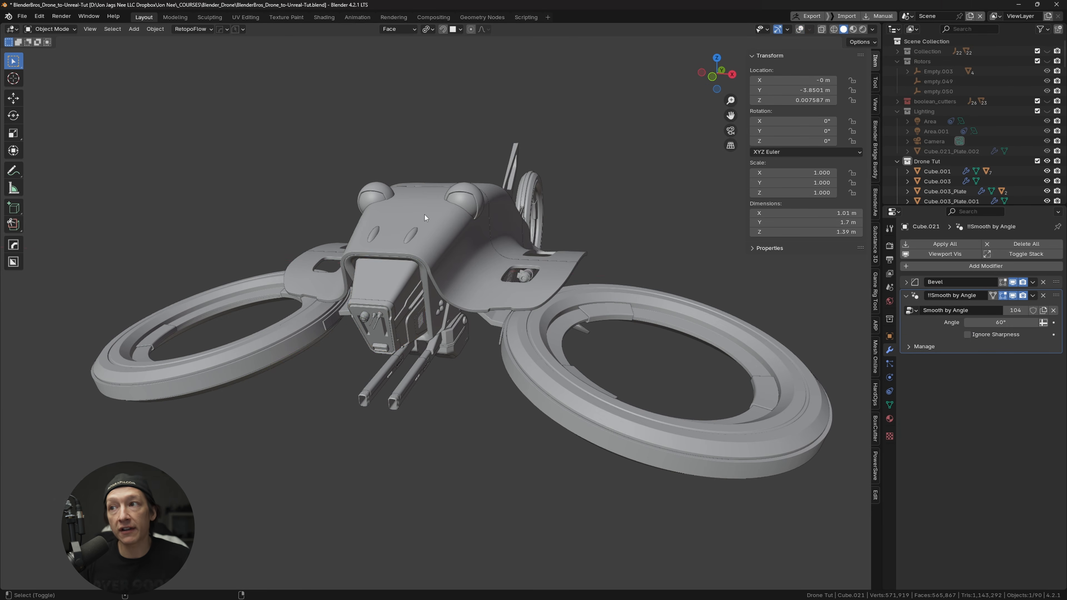
key(shift+alt+z)
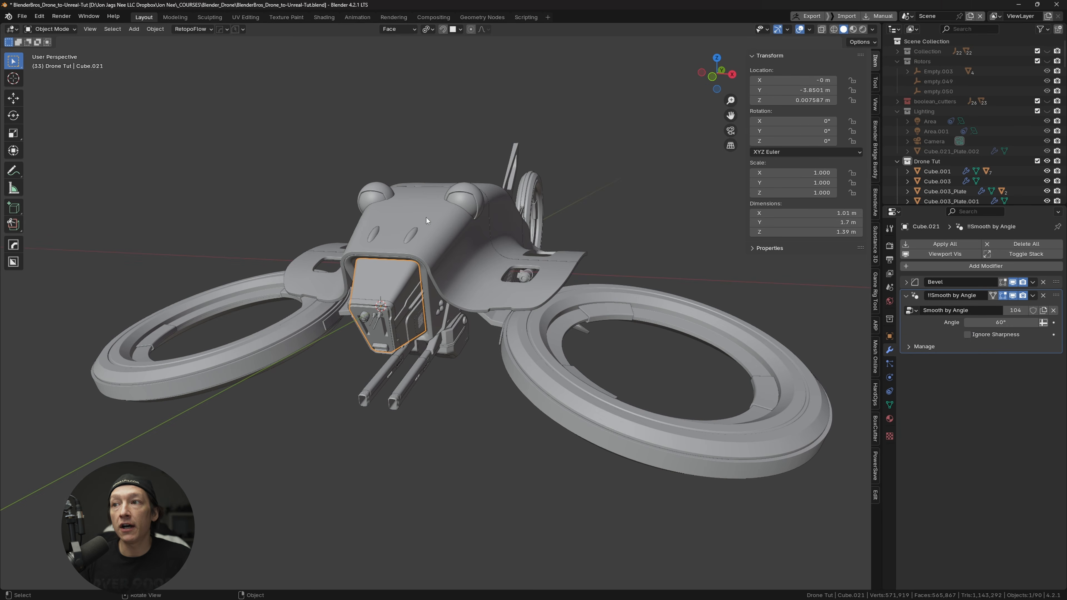
click(809, 30)
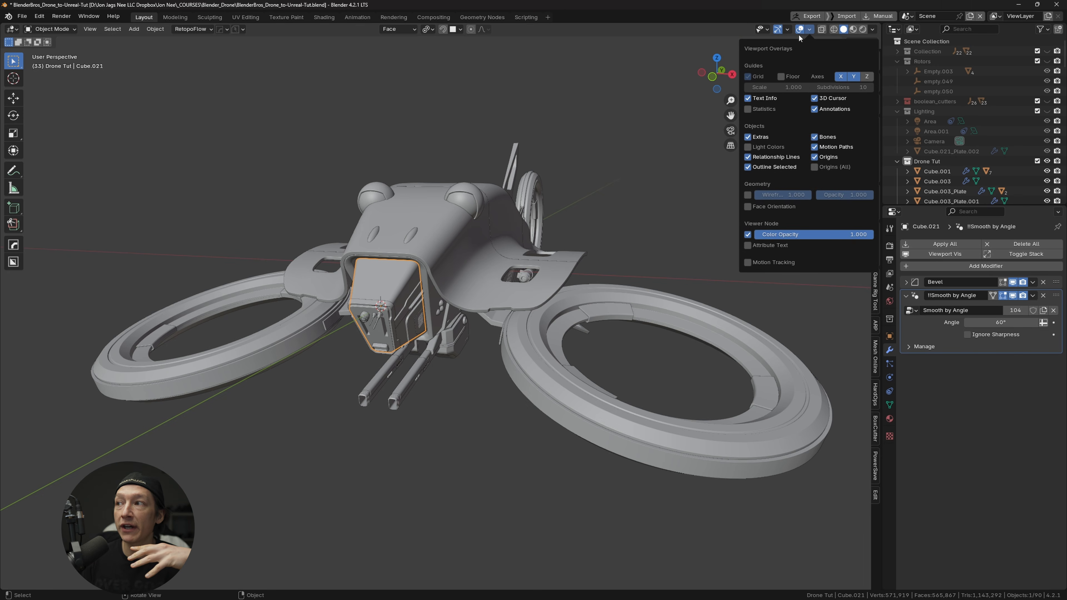
click(749, 194)
- Examine the wireframe density across all drone parts and select only the front body shell
click(507, 217)
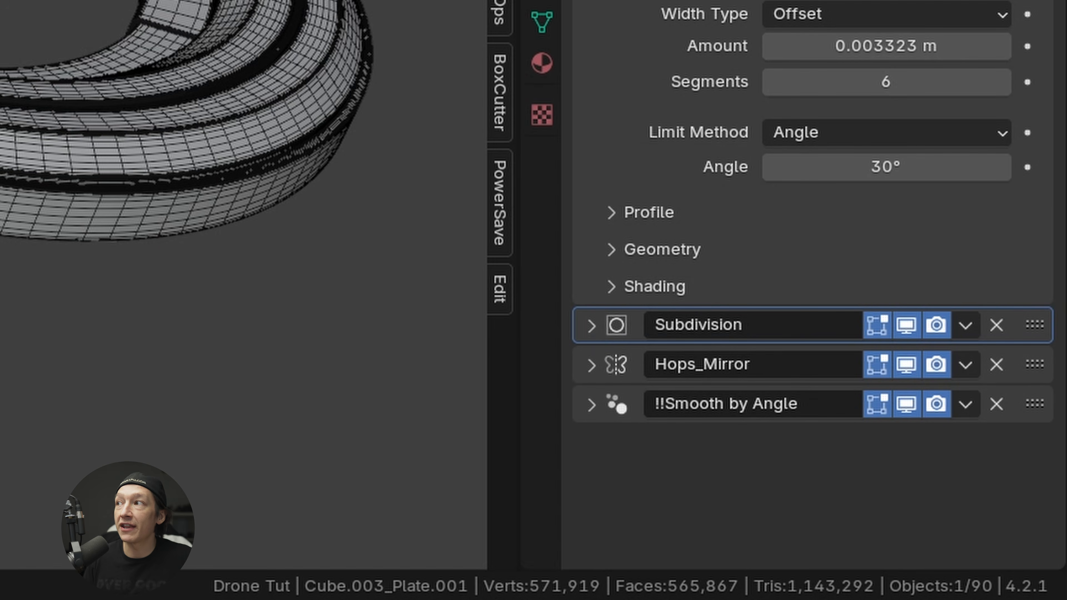
middle_drag(546, 164, 516, 177)
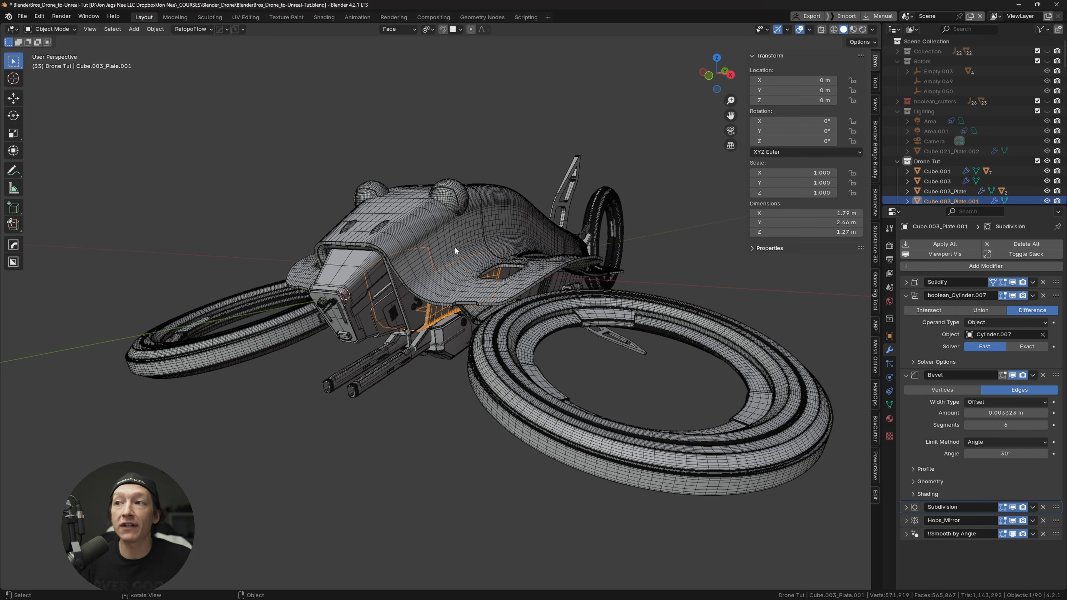
middle_drag(433, 251, 426, 258)
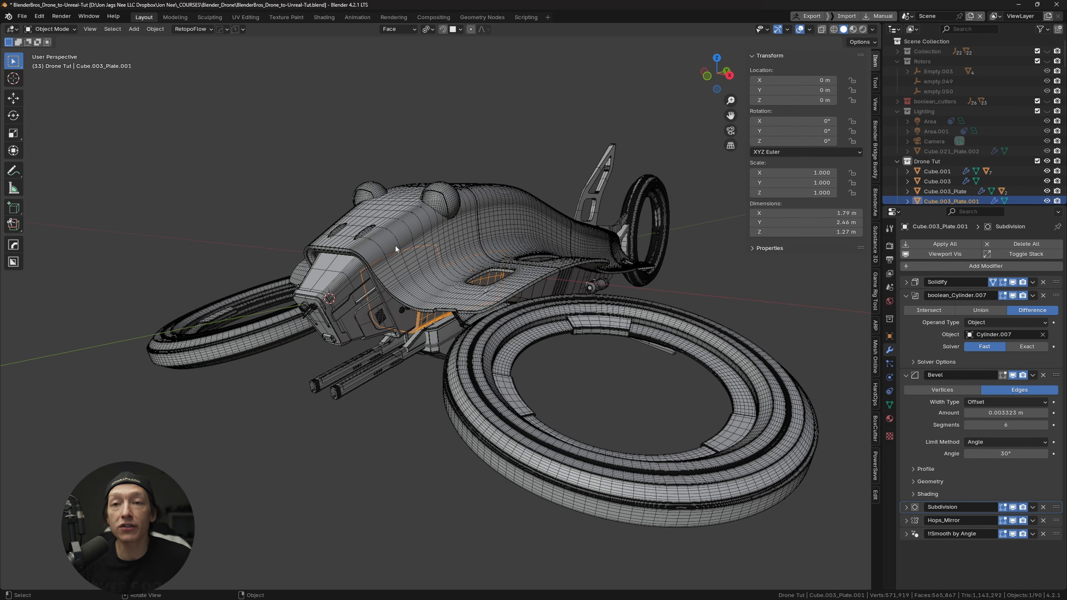
middle_drag(444, 237, 431, 264)
key(a)
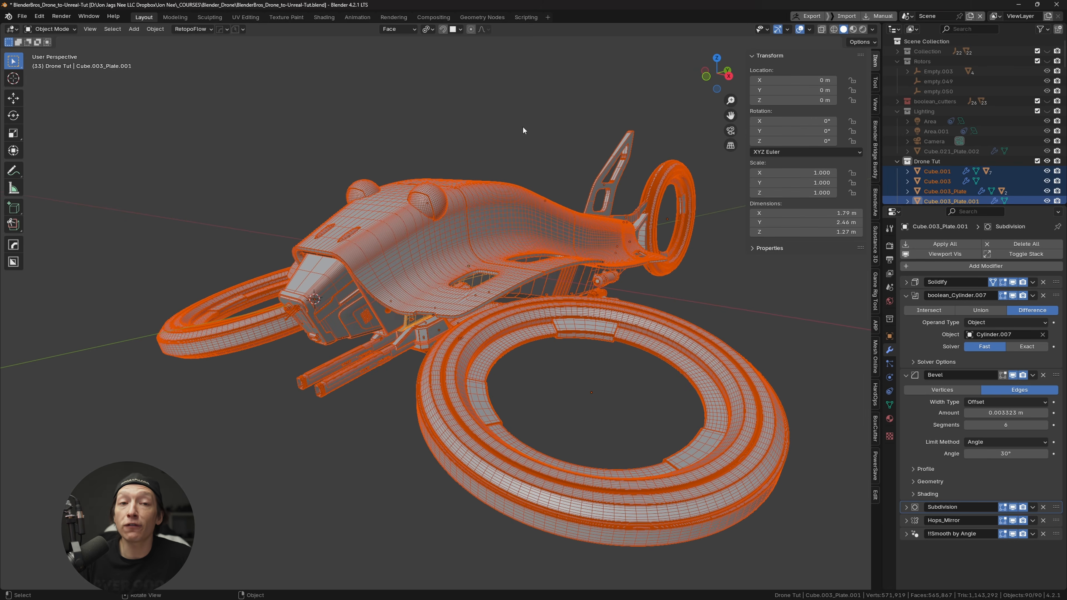
click(403, 240)
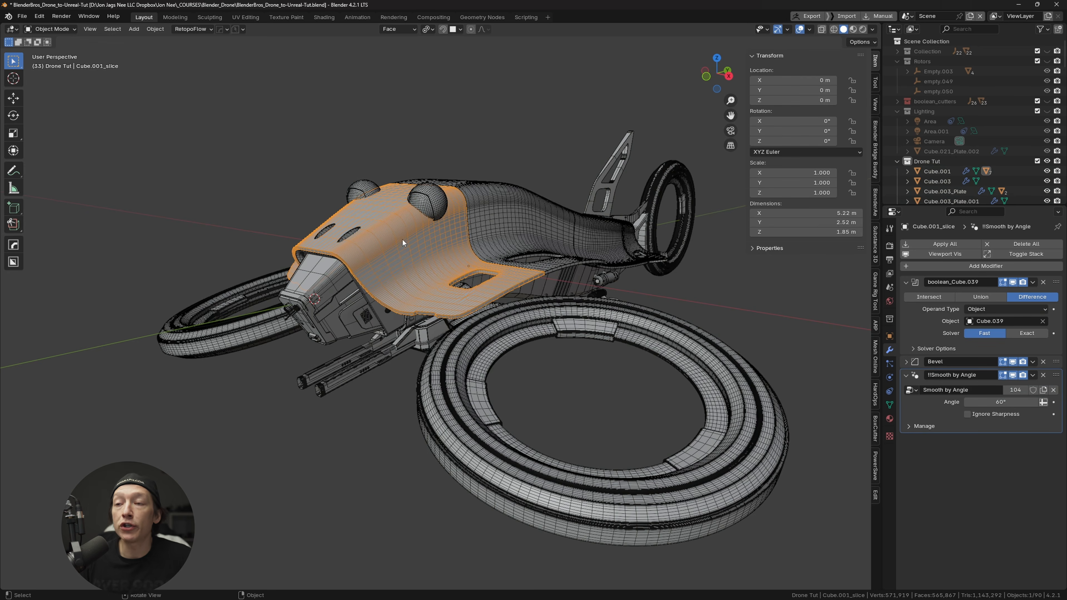
middle_drag(396, 267, 424, 268)
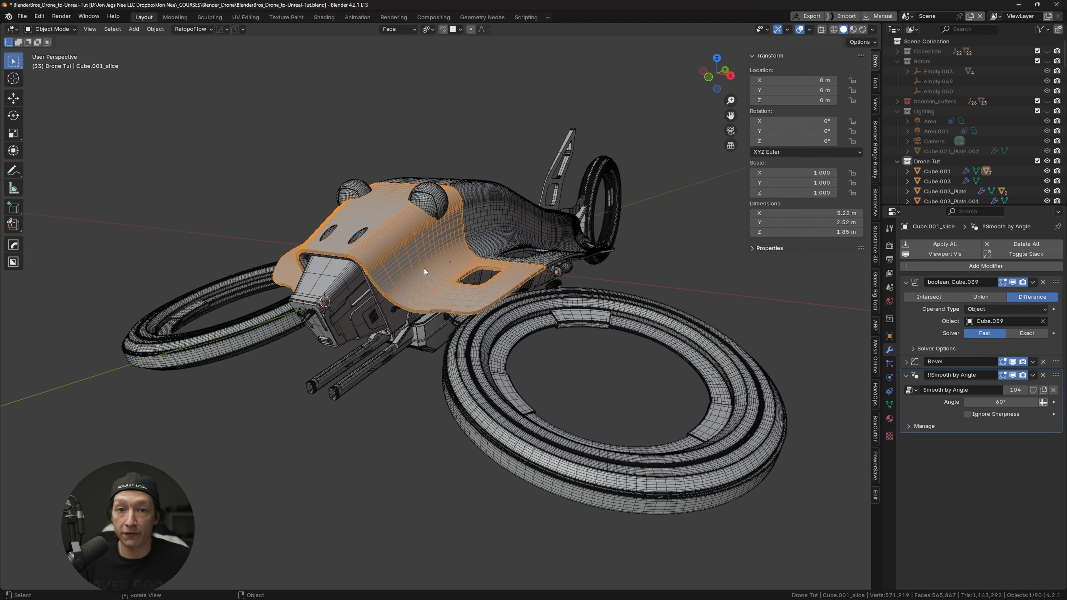
- Open the add-on preferences and filter the add-ons by "mod"
click(37, 17)
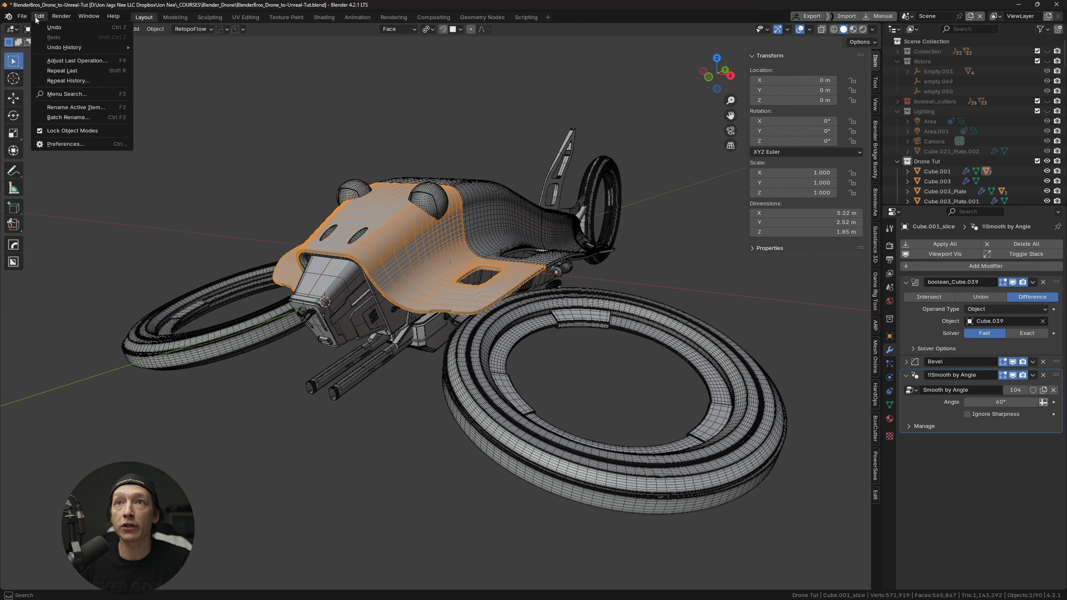
click(61, 145)
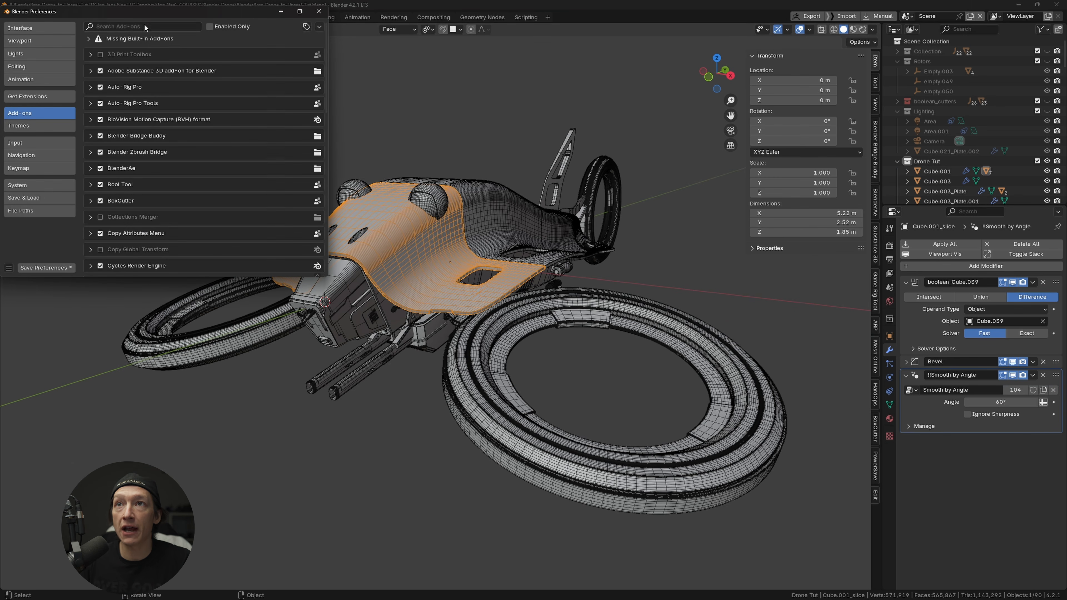
click(134, 27)
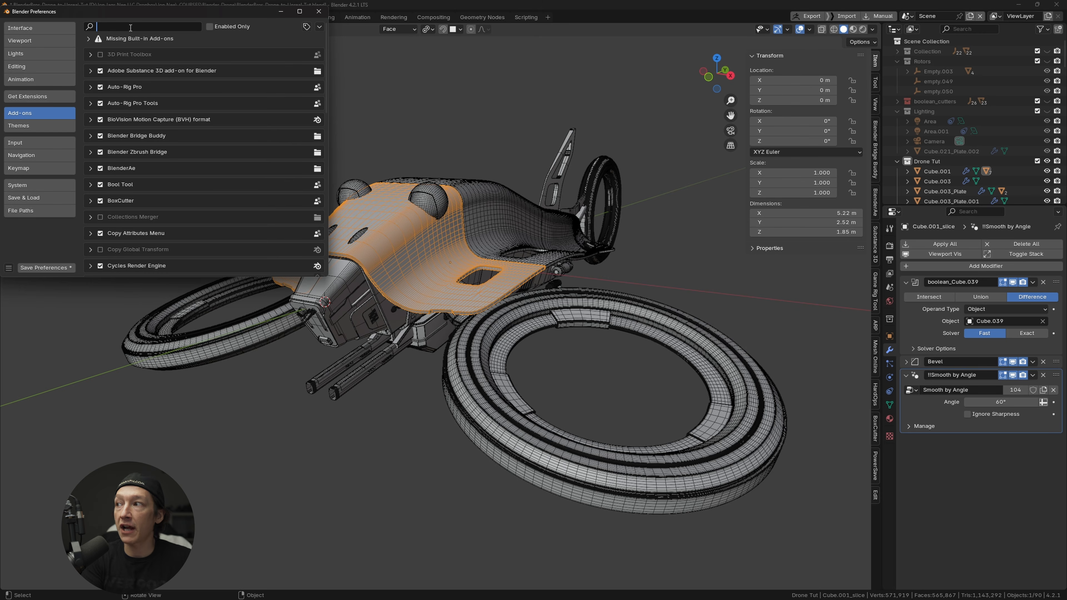
text(mod)
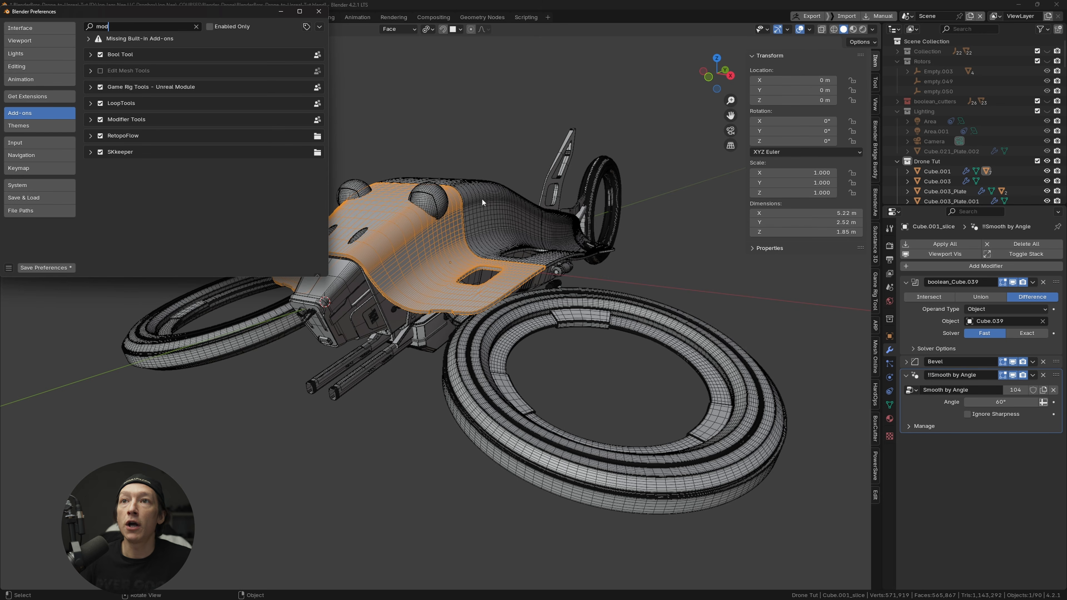
key(Return)
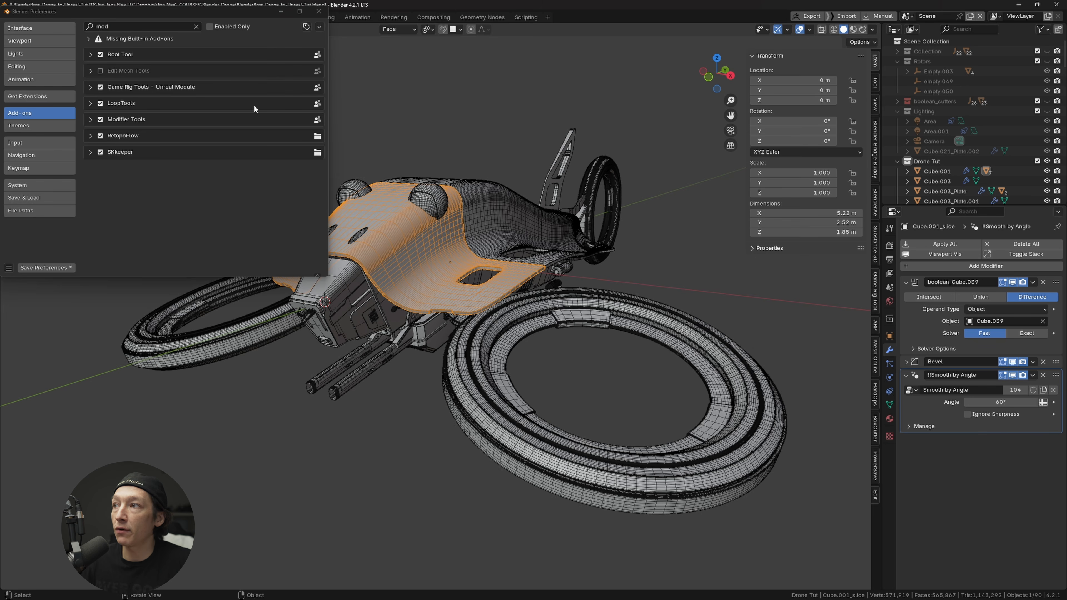
- Turn the Modifier Tools add-on off and back on, saving the preferences each time, and close the preferences
click(100, 120)
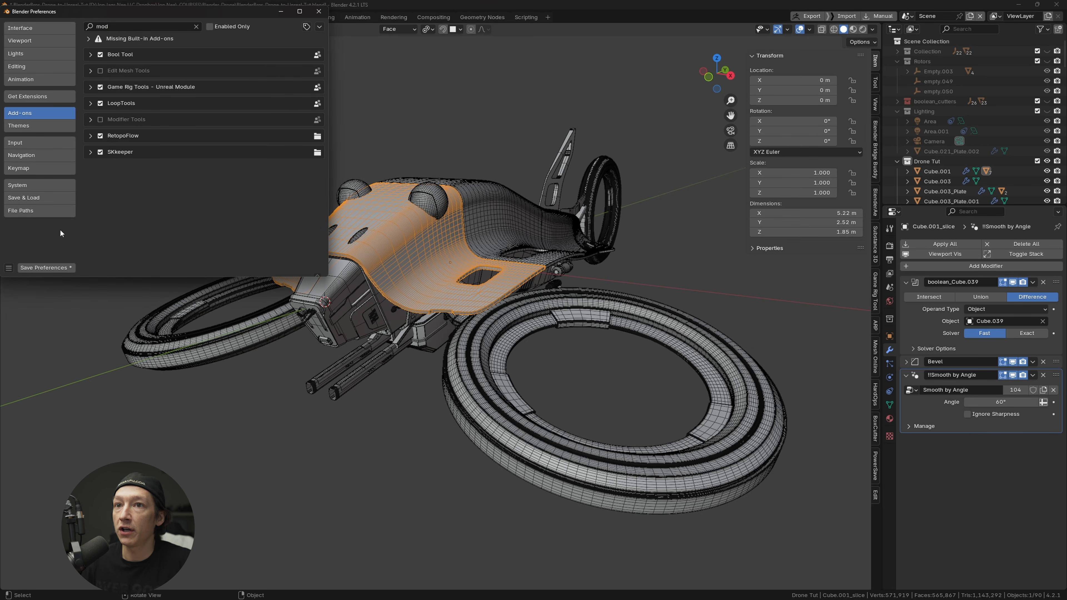
click(47, 268)
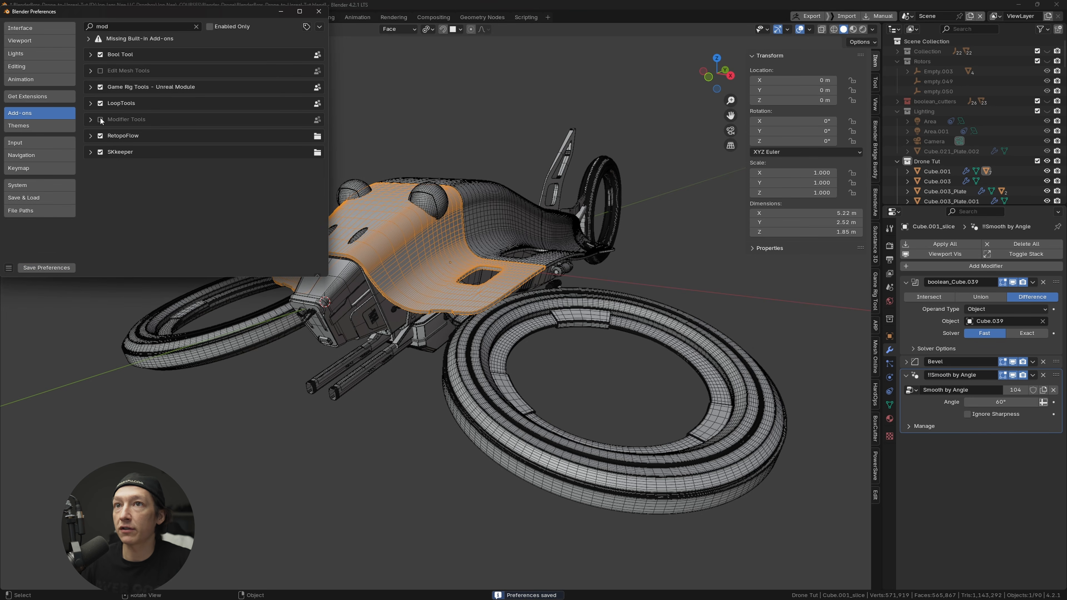
click(100, 120)
click(46, 268)
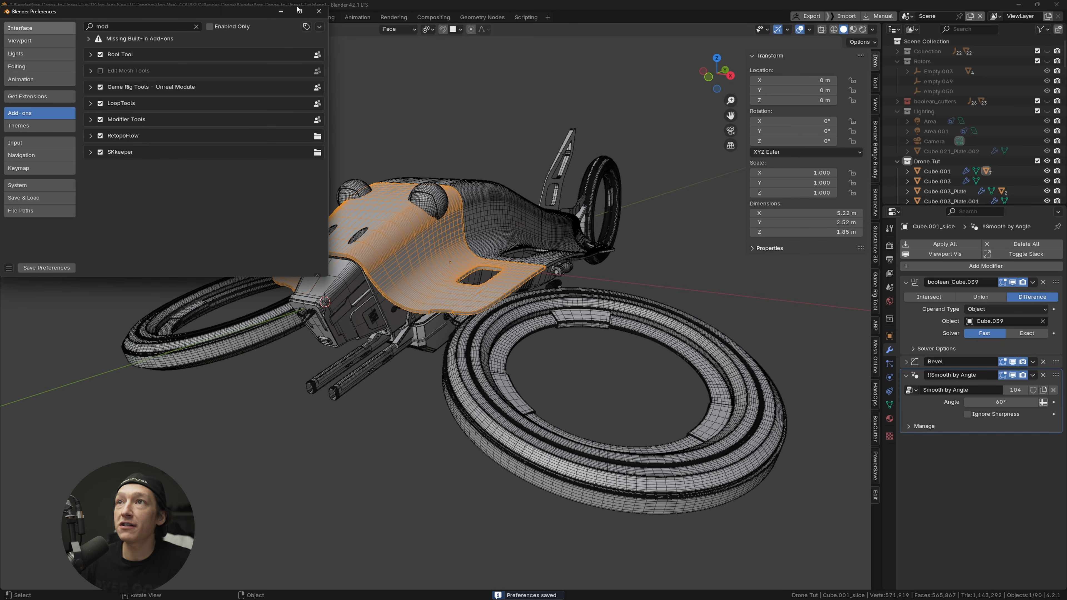
drag(186, 16, 269, 96)
click(401, 93)
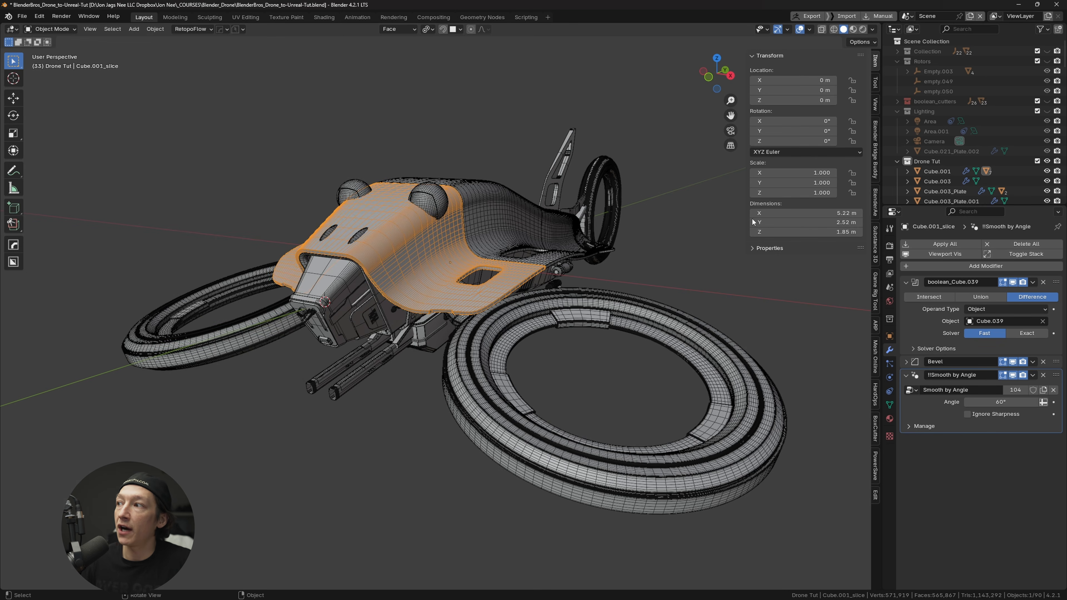
- Isolate the front body shell in local view
middle_drag(319, 252, 546, 269)
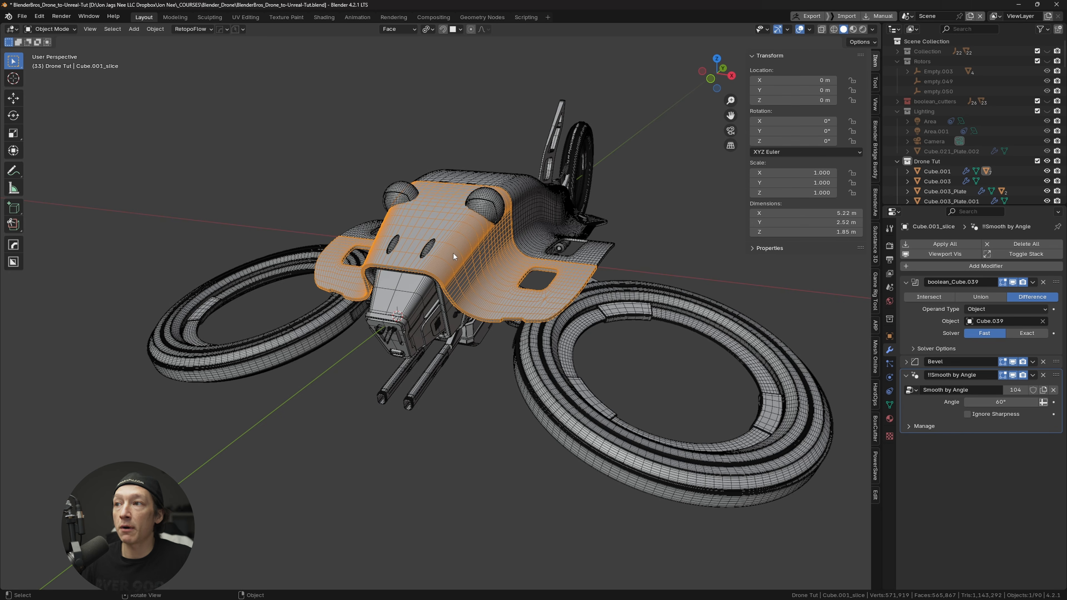
key(KP_Divide)
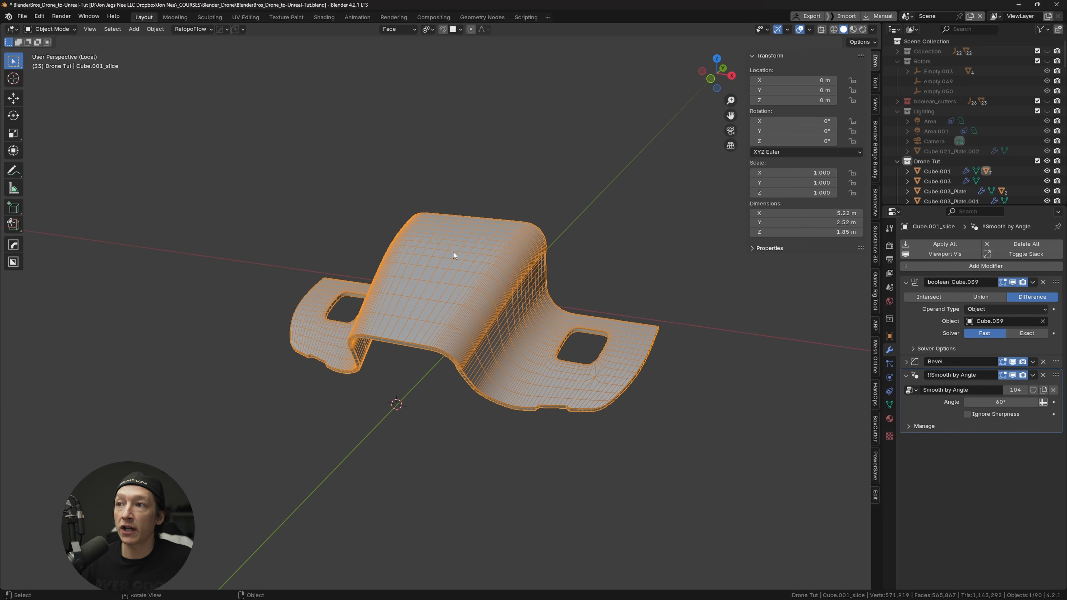
middle_drag(454, 252, 476, 278)
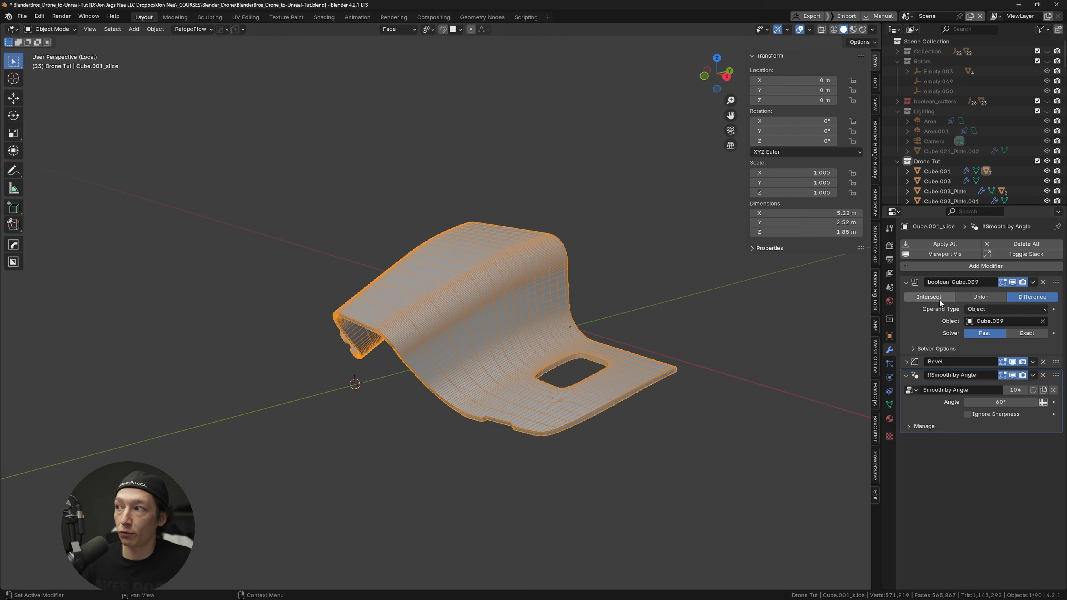
- Apply the boolean_Cube.039 modifier to the front body shell
click(1002, 286)
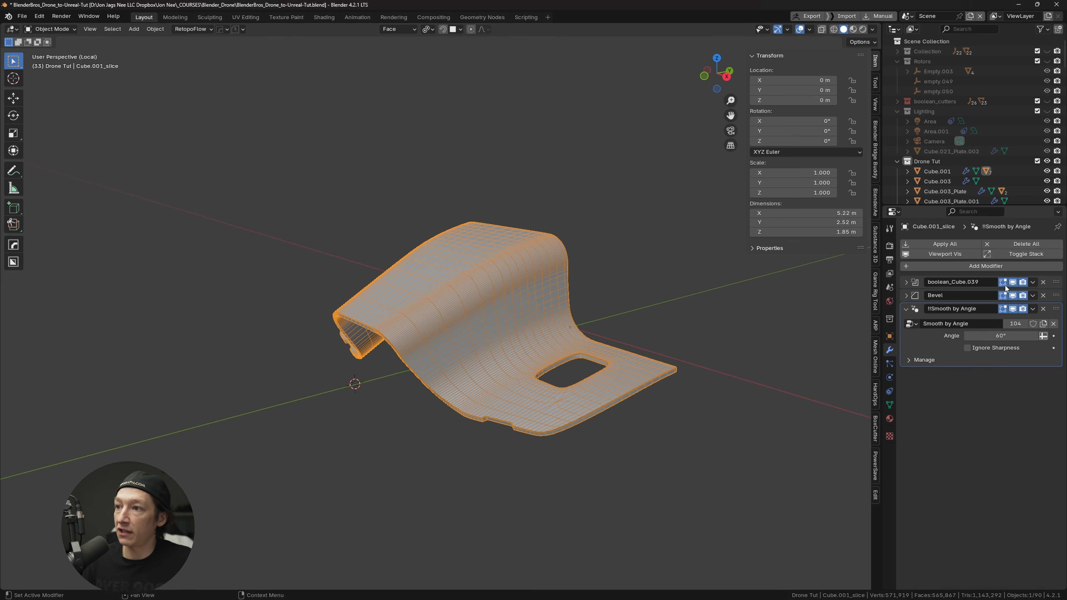
click(906, 282)
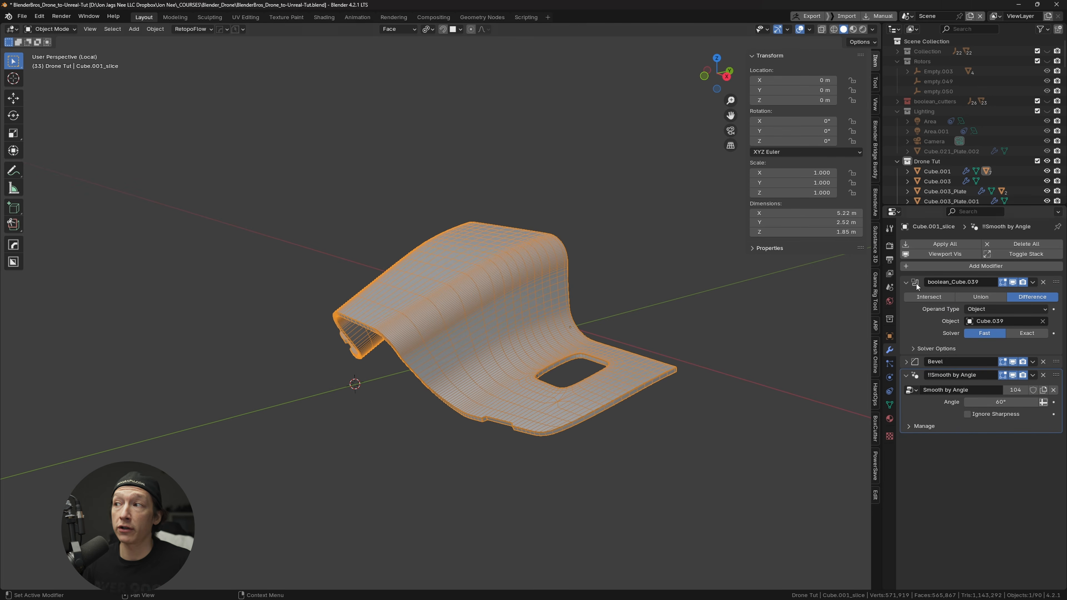
click(1033, 282)
click(985, 293)
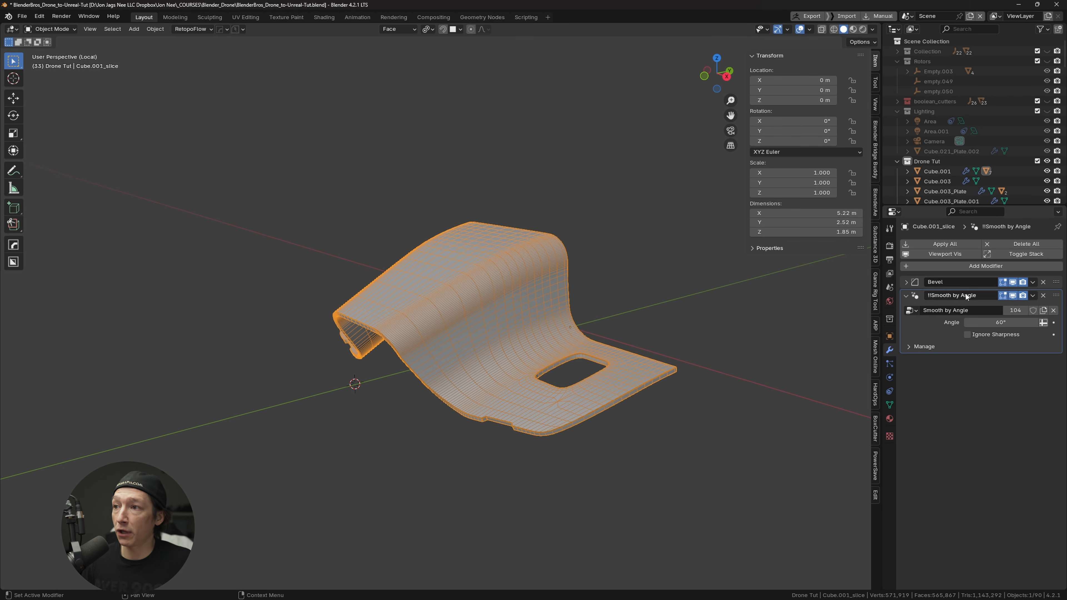
click(1033, 282)
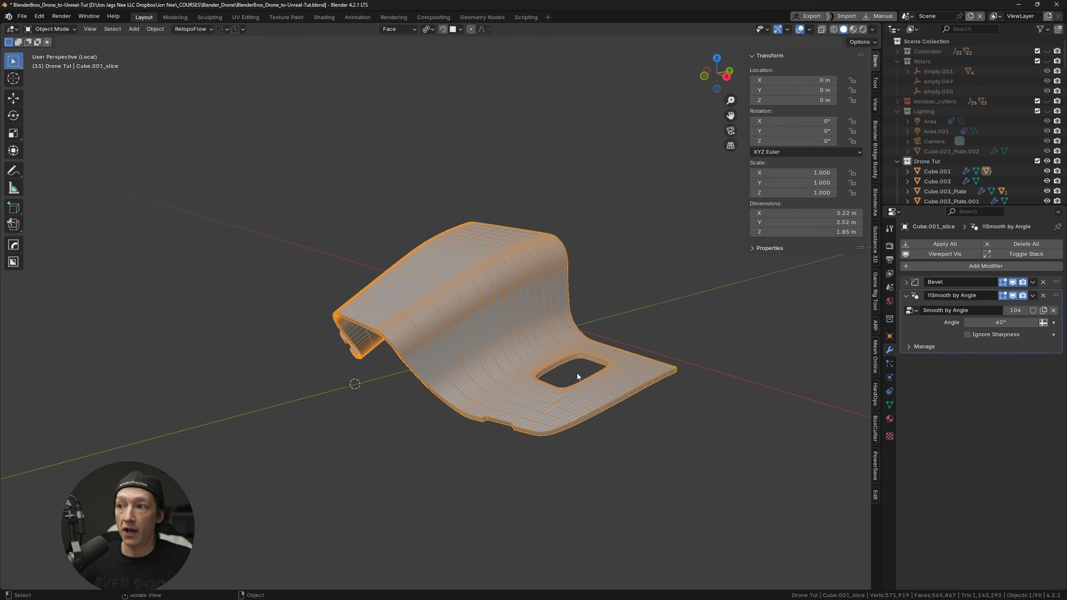
- Try removing the Bevel modifier from the front body shell to compare its edges, and undo the removal
middle_drag(576, 372, 484, 322)
ctrl+middle_drag(444, 231, 414, 300)
shift+middle_drag(399, 273, 403, 354)
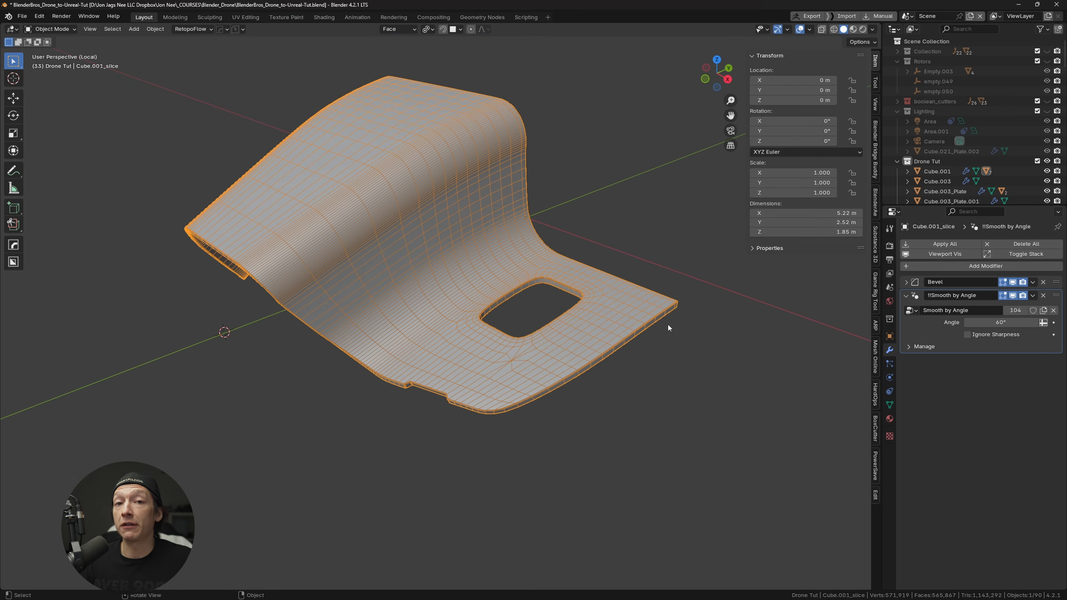
middle_drag(271, 272, 362, 281)
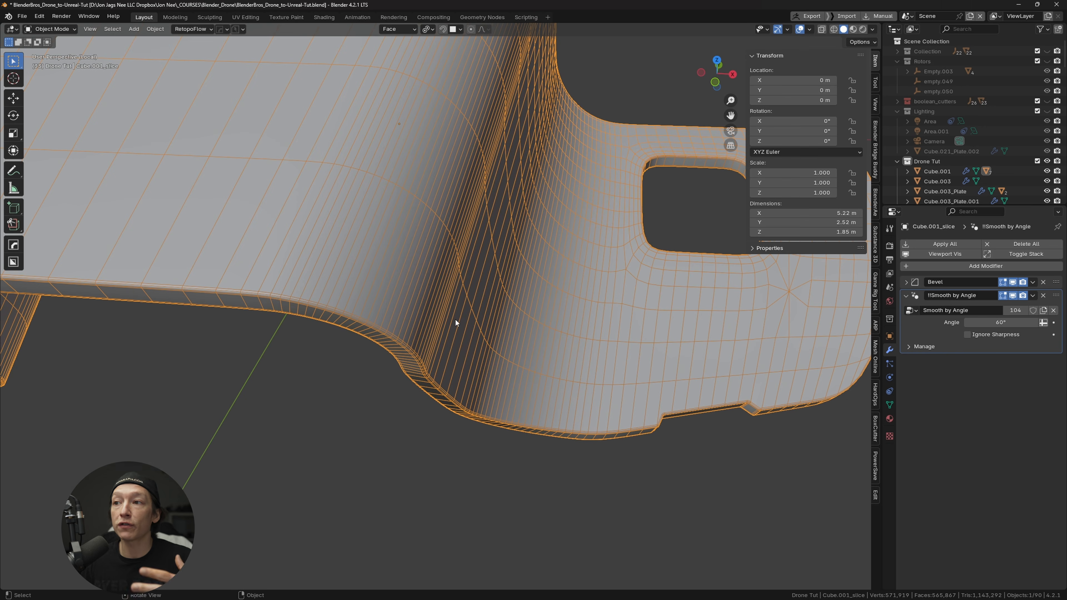
click(1043, 282)
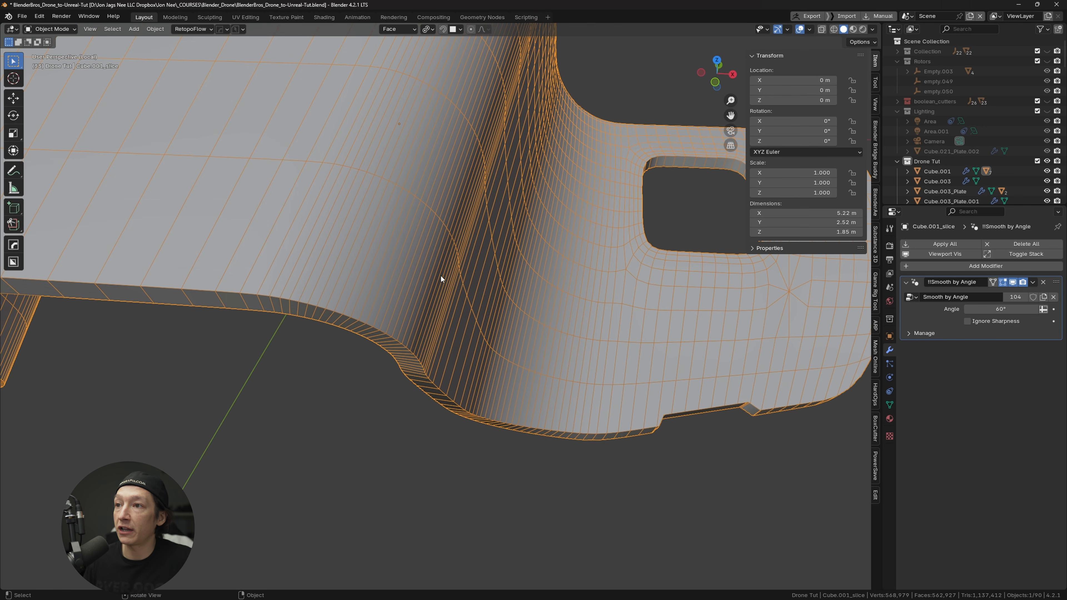
middle_drag(441, 277, 538, 222)
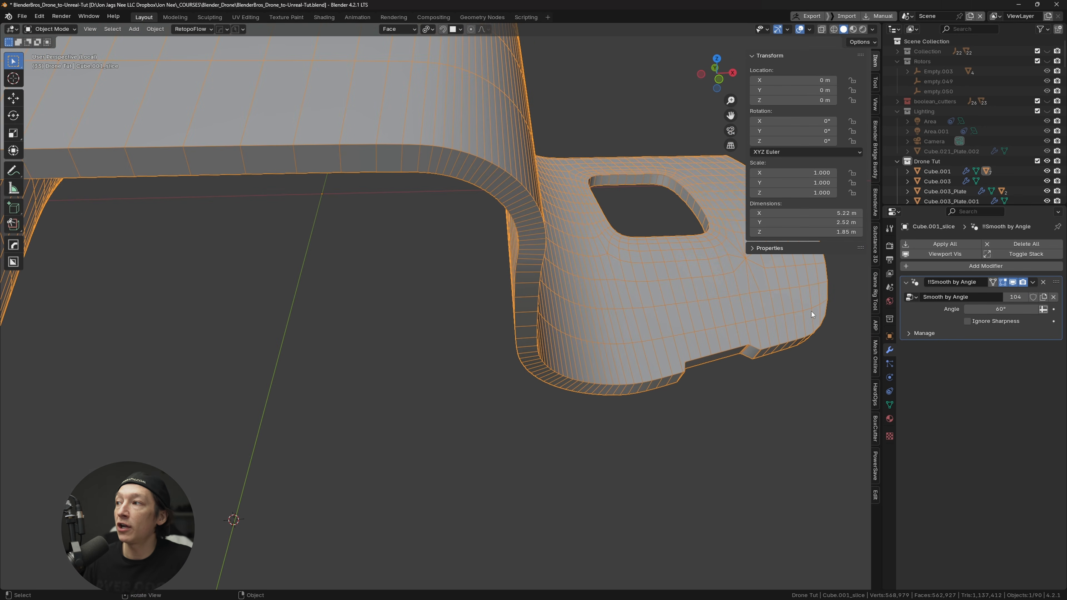
key(ctrl+z)
- Exit local view and inspect the front body shell's wireframe together with the rest of the drone
key(KP_Divide)
middle_drag(471, 253, 446, 279)
scroll(450, 253, up, 5)
scroll(403, 276, down, 4)
scroll(387, 282, up, 4)
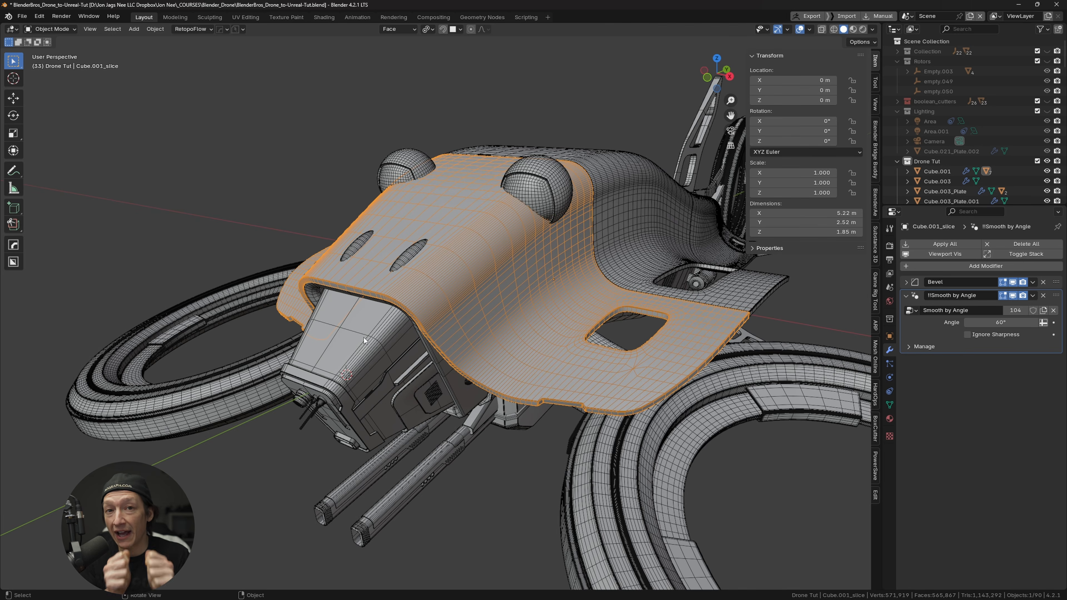
middle_drag(454, 234, 417, 274)
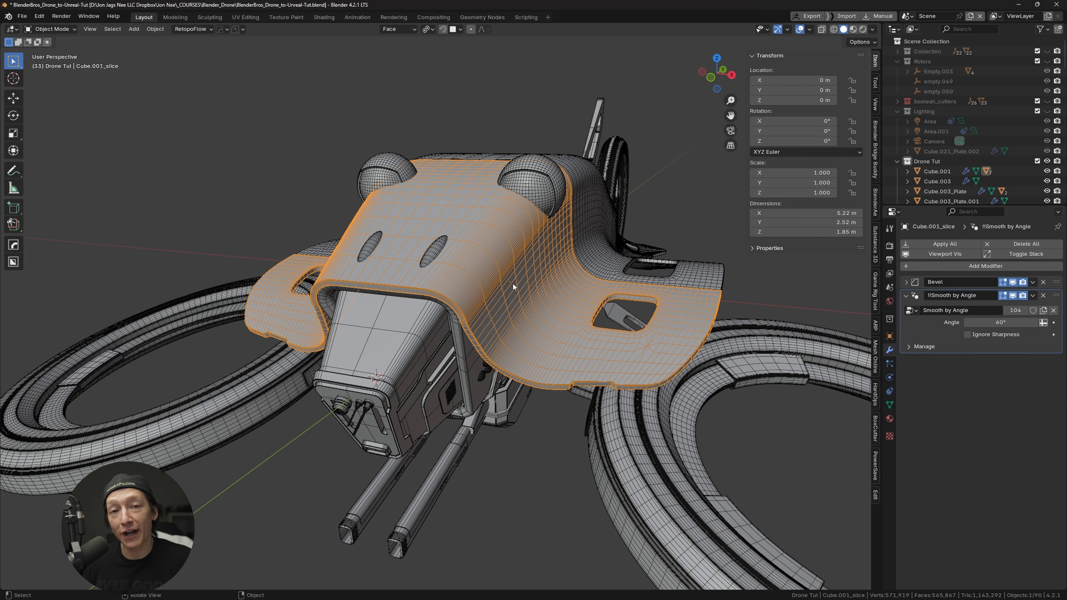
- Apply all modifiers on the mirrored eyeballs of the drone's front body
click(538, 196)
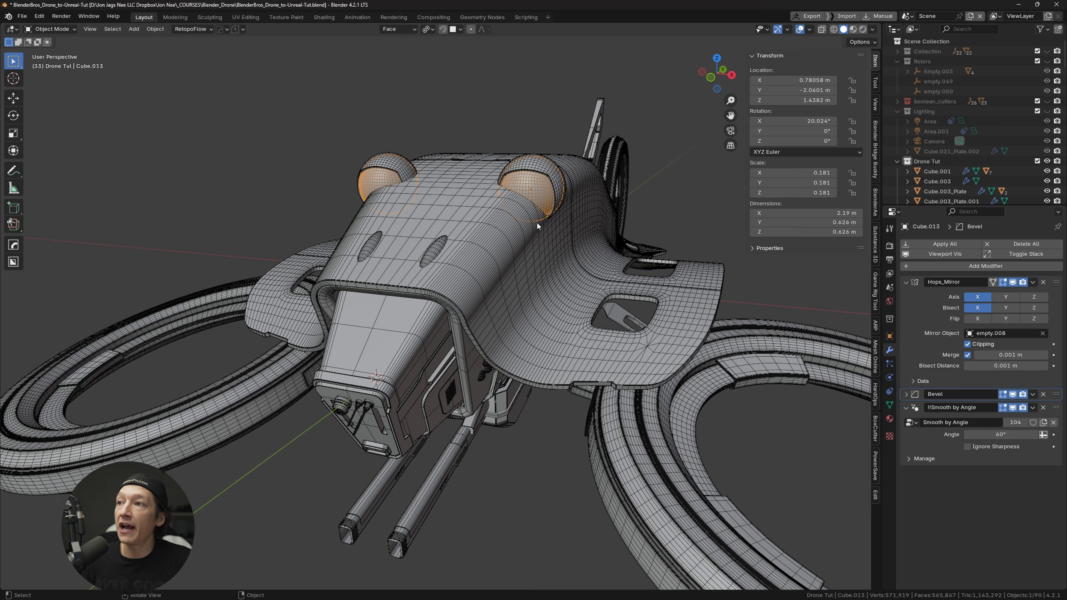
middle_drag(538, 226, 545, 223)
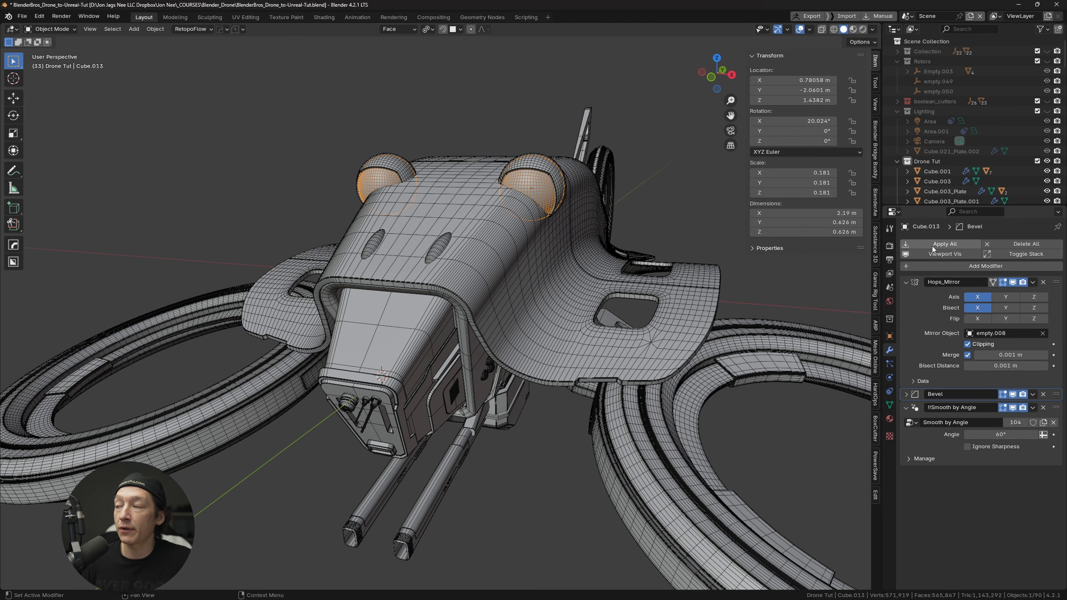
click(955, 246)
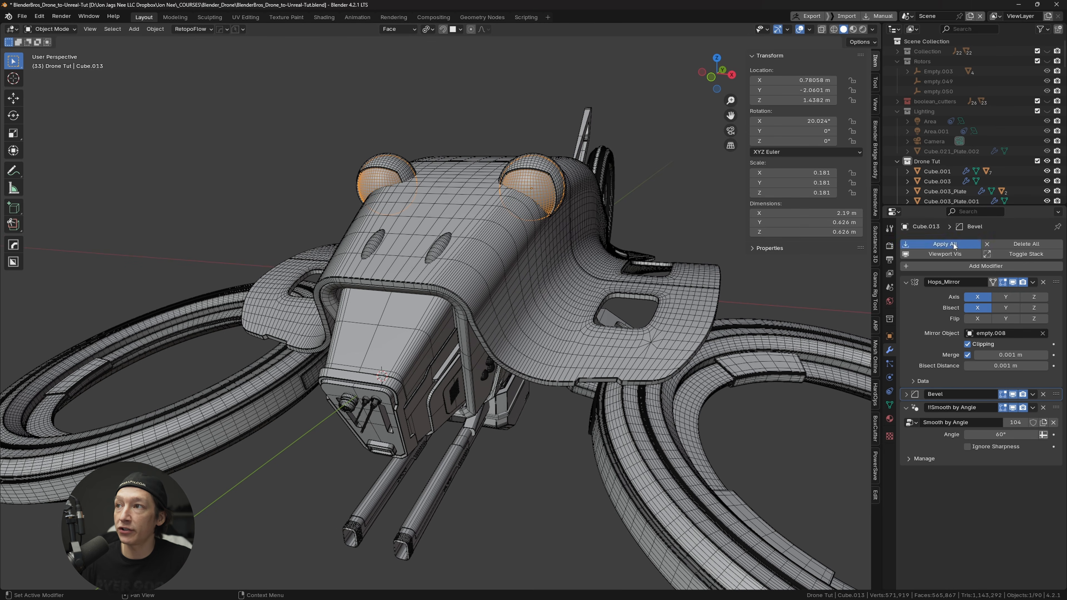
- Check the wireframe of the eye cover plates and apply all of their modifiers
click(554, 174)
scroll(538, 198, up, 2)
shift+middle_drag(533, 170, 442, 195)
scroll(471, 221, up, 5)
scroll(456, 200, up, 2)
scroll(442, 196, down, 2)
shift+middle_drag(352, 264, 449, 238)
scroll(459, 245, down, 1)
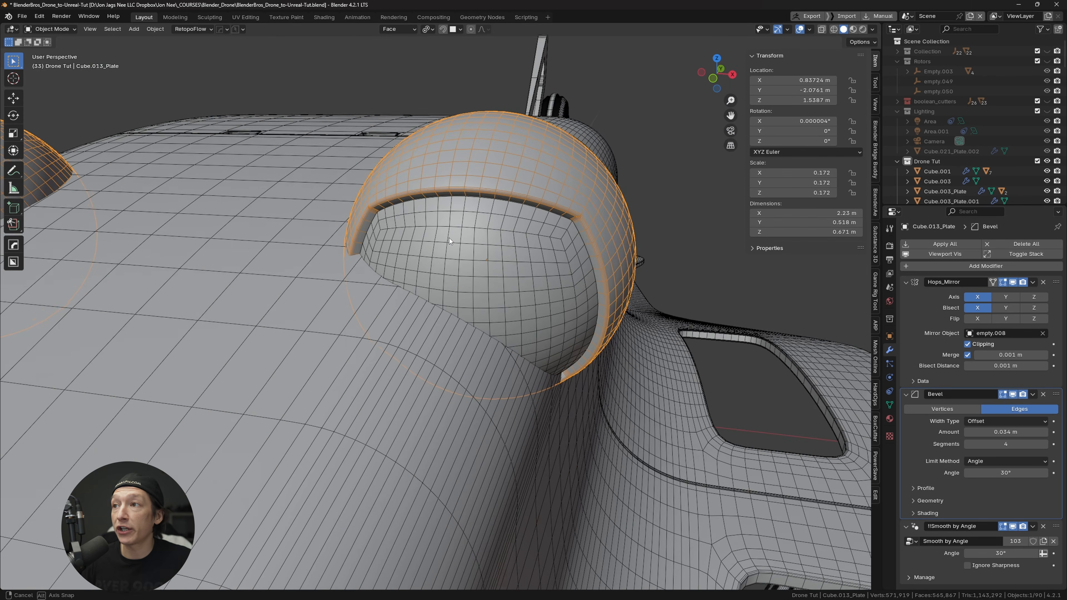
click(945, 244)
scroll(530, 410, down, 5)
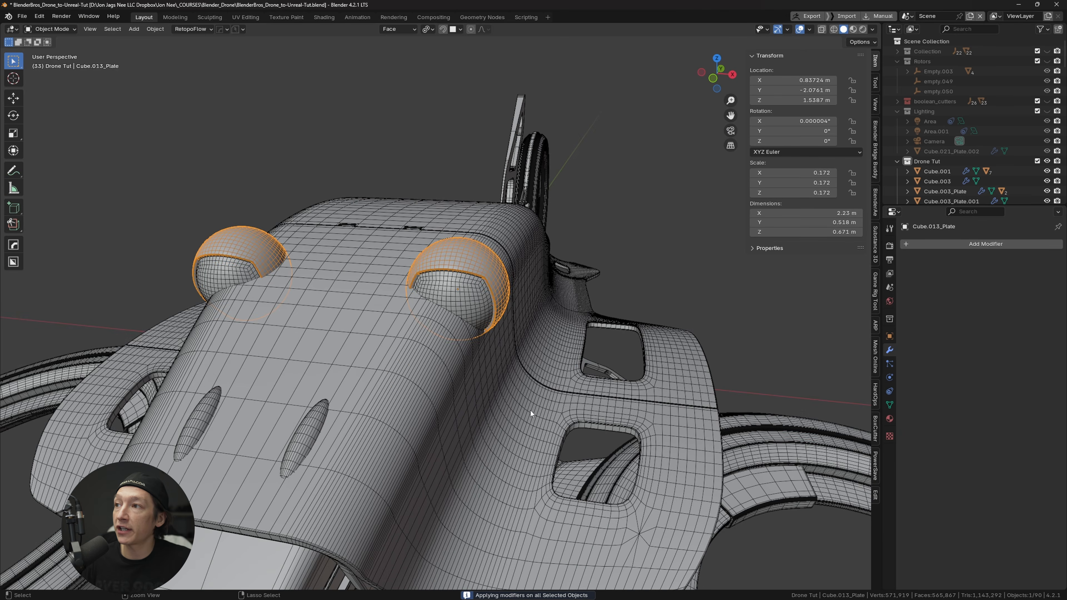
- Set the front rotor ring's Subdivision levels to 1 for viewport and render, and apply all of its modifiers
shift+middle_drag(550, 385, 370, 272)
click(604, 358)
middle_drag(667, 347, 600, 325)
shift+middle_drag(616, 388, 407, 299)
scroll(495, 345, up, 3)
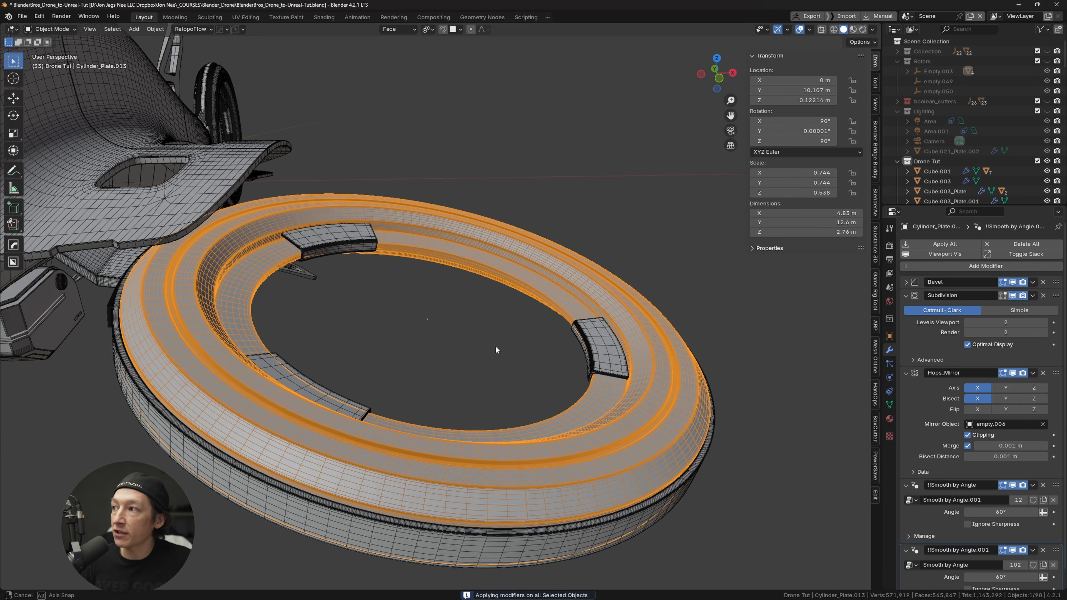
click(966, 323)
click(966, 332)
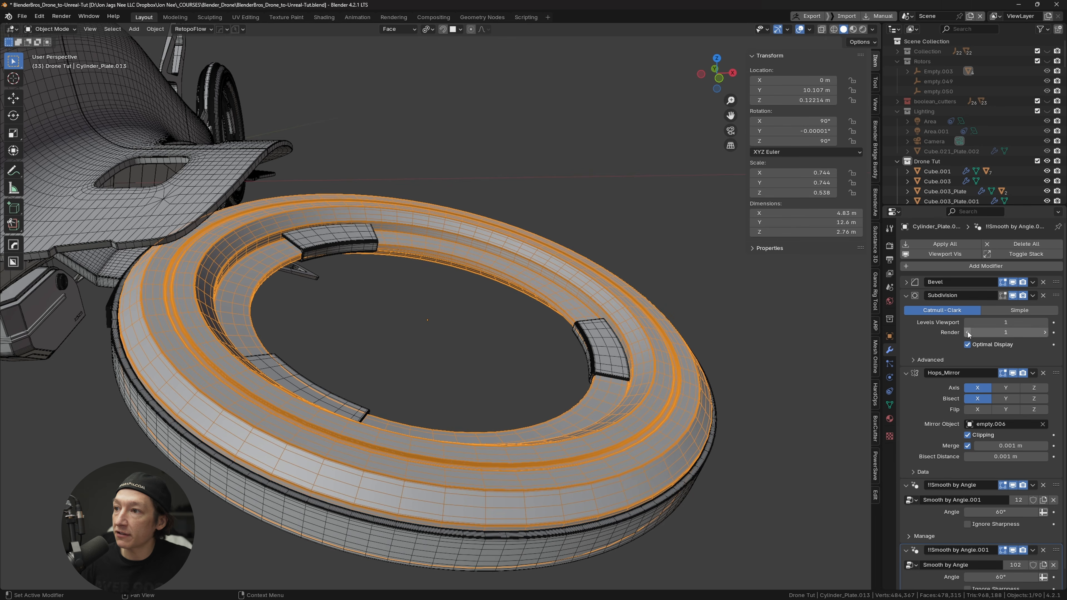
click(952, 247)
- Set the viewport Subdivision level of the rotor ring's outer band to 1 and apply all of its modifiers
click(134, 426)
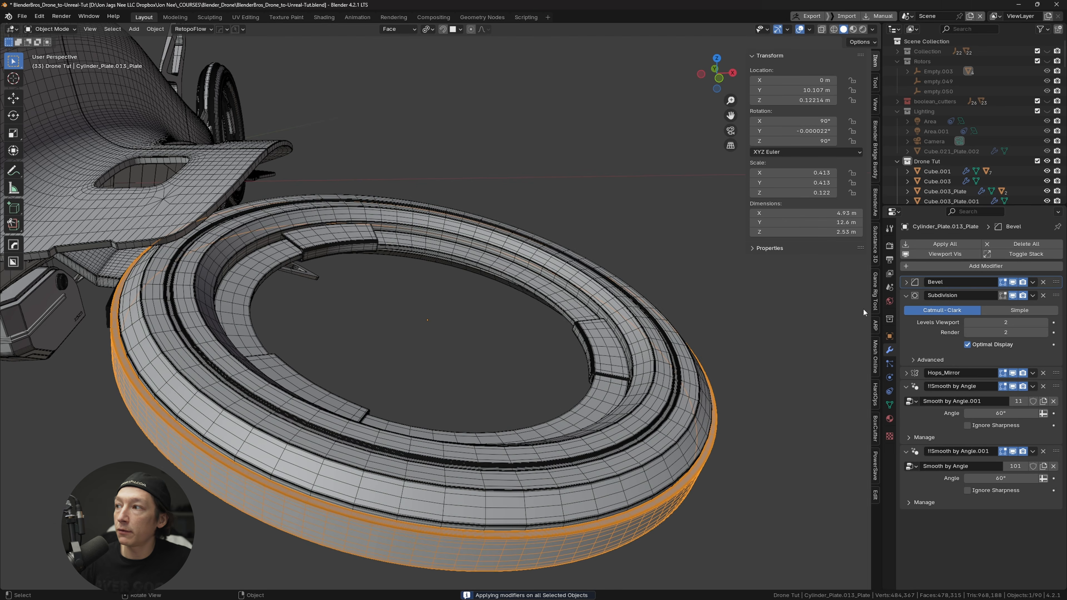
key(shift+1)
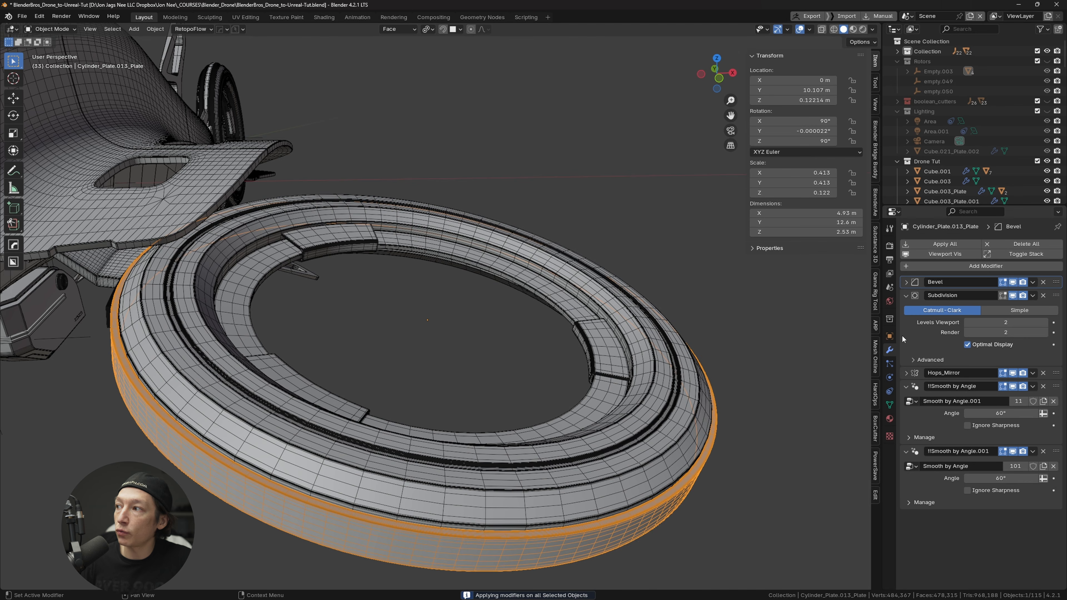
click(968, 323)
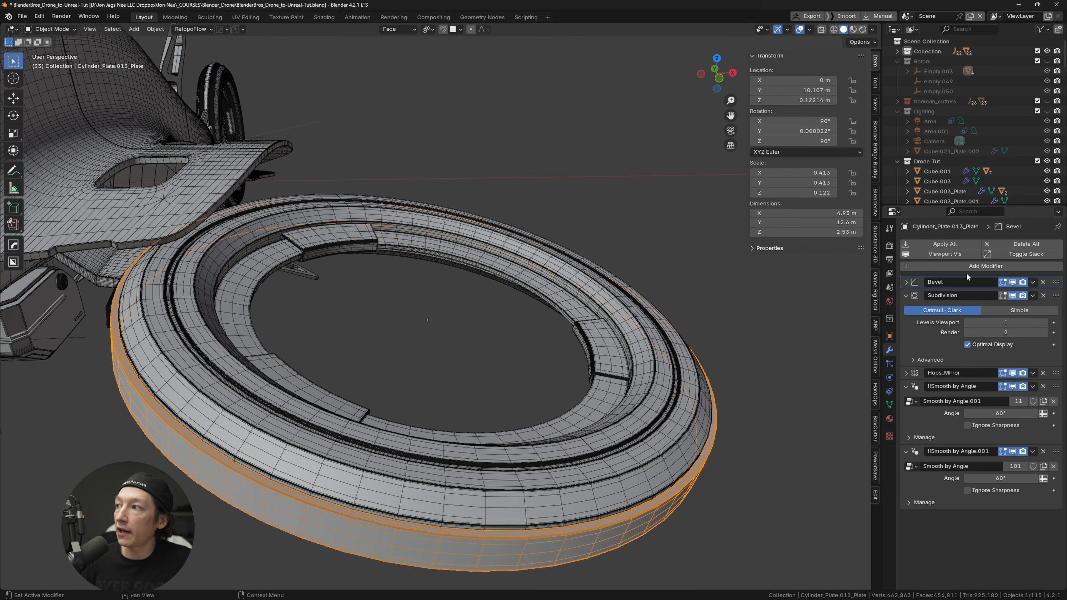
click(962, 244)
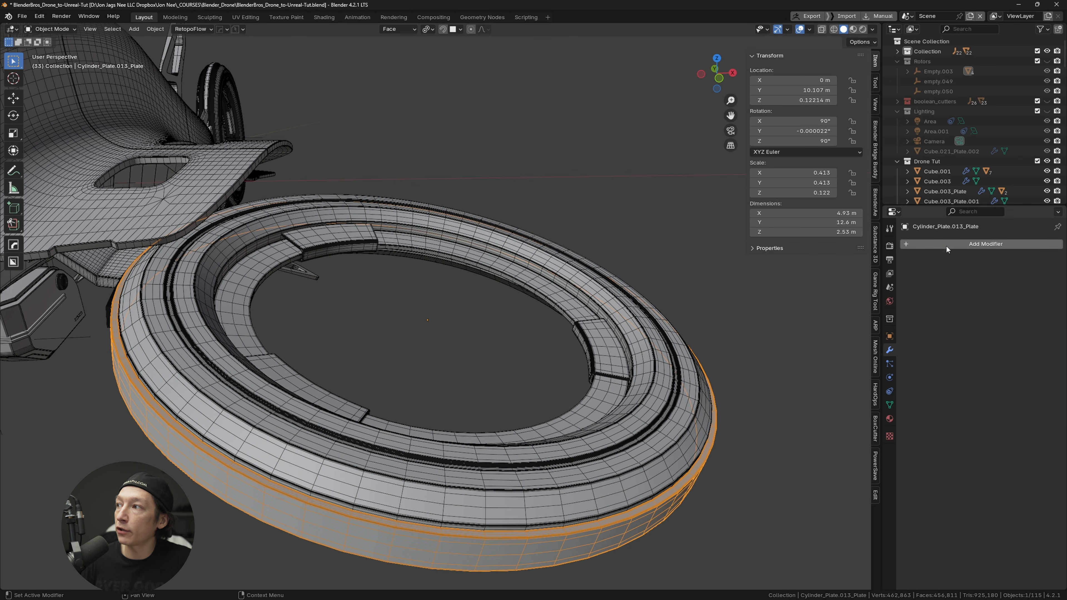
- Apply all modifiers on the drone's nose section and on the gun barrels beneath it
scroll(440, 355, down, 5)
middle_drag(440, 355, 523, 351)
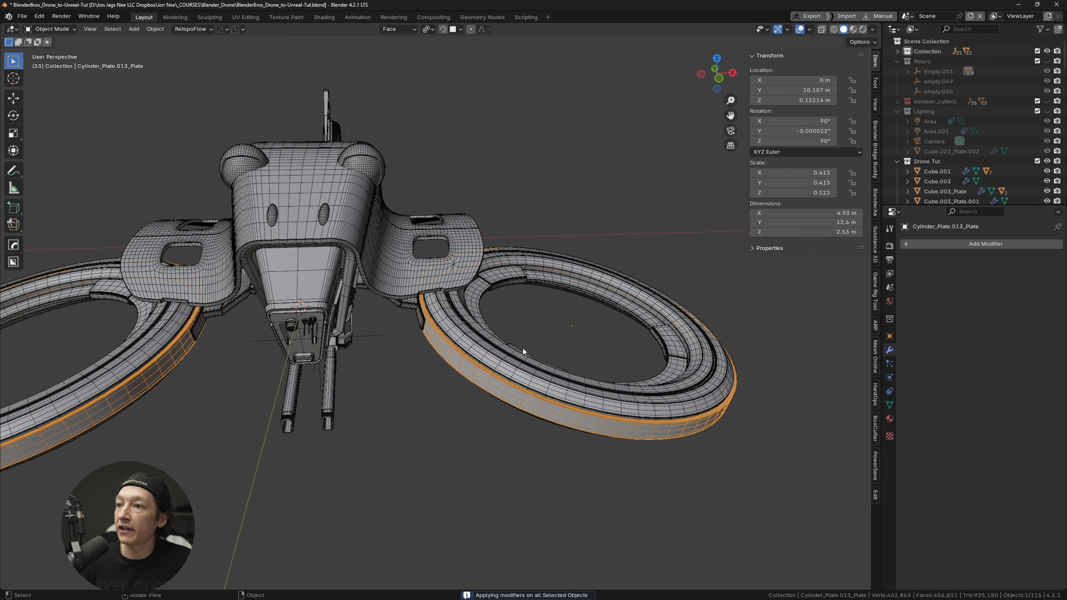
click(141, 357)
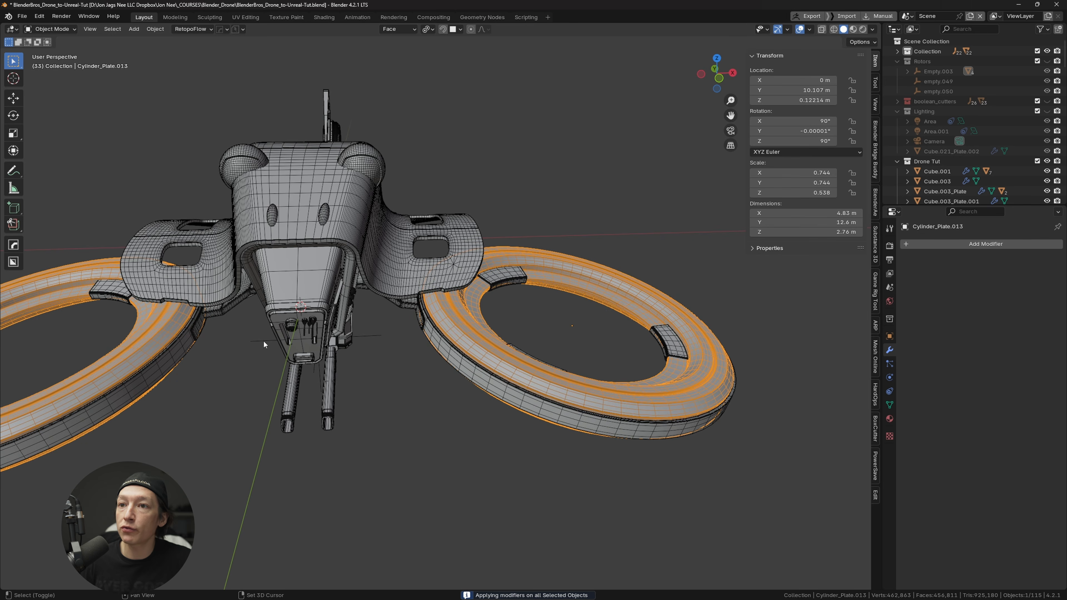
click(297, 302)
click(963, 245)
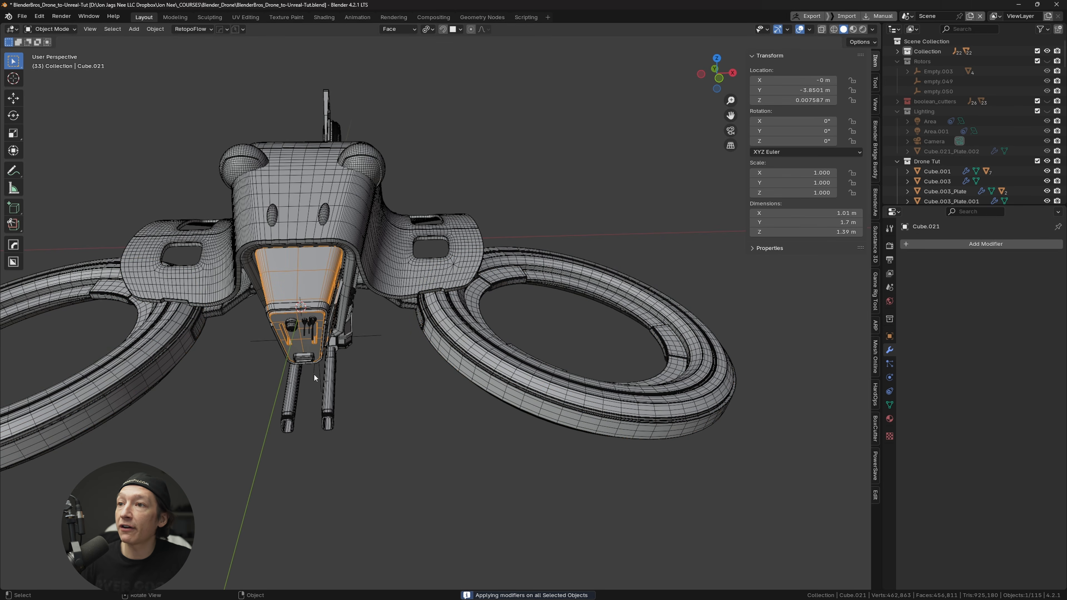
click(338, 385)
click(944, 243)
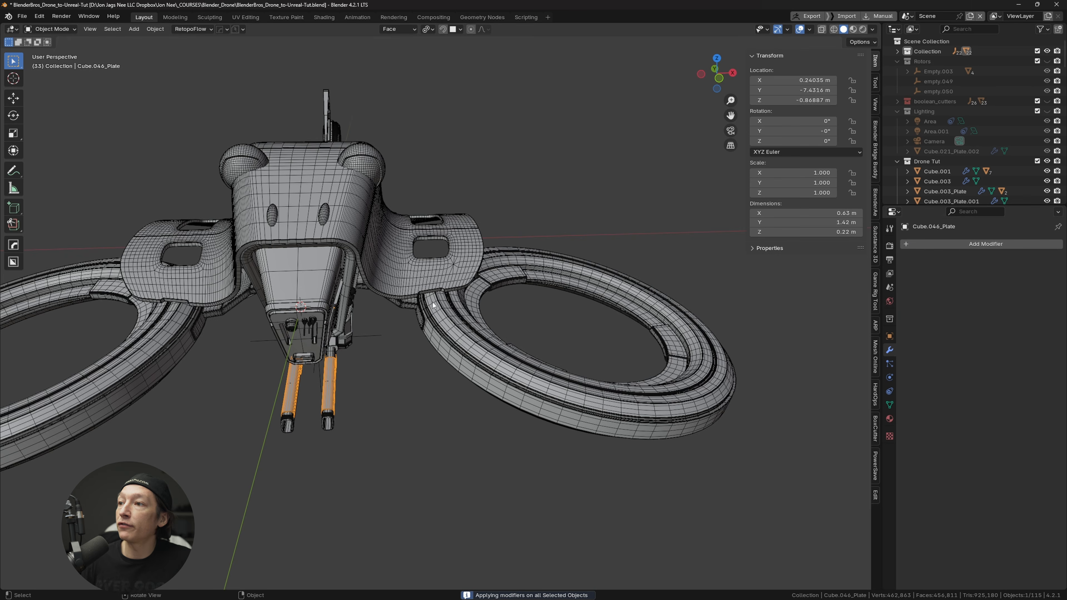
- Hide the viewport overlays to examine the drone's shading from the front and side, and show them again
middle_drag(483, 277, 361, 330)
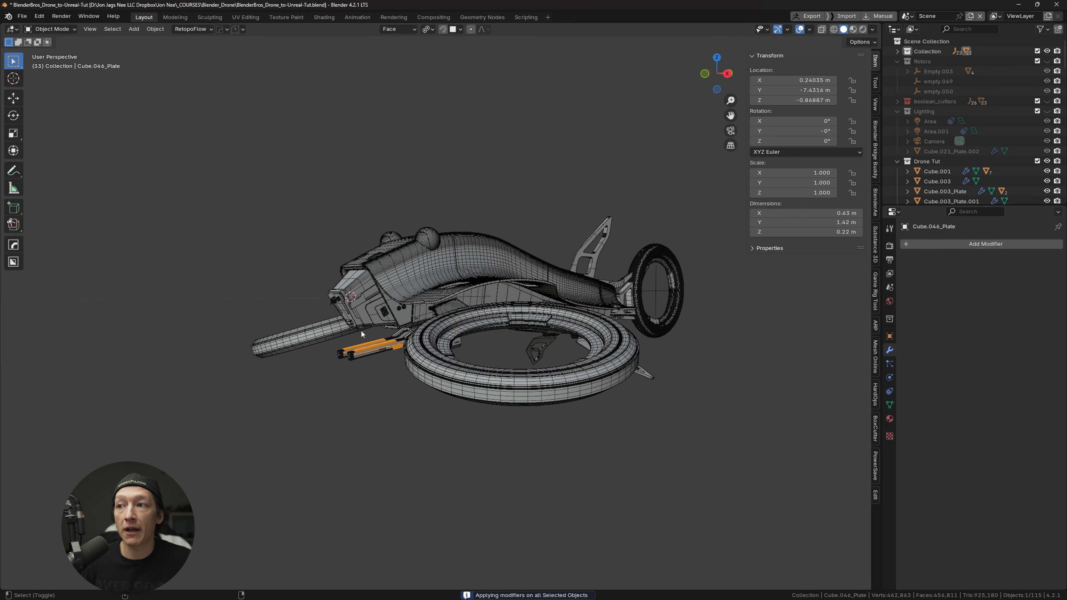
key(shift+alt+z)
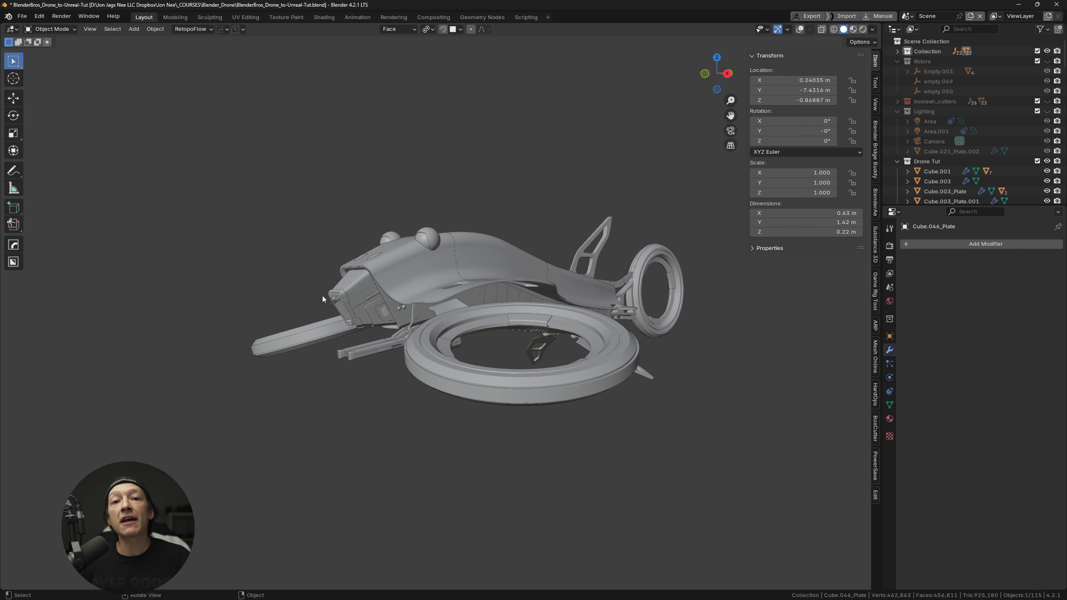
mouse_move(329, 294)
middle_down()
mouse_move(410, 282)
mouse_move(381, 279)
mouse_move(400, 273)
mouse_move(331, 345)
mouse_move(328, 302)
middle_up()
scroll(332, 260, up, 2)
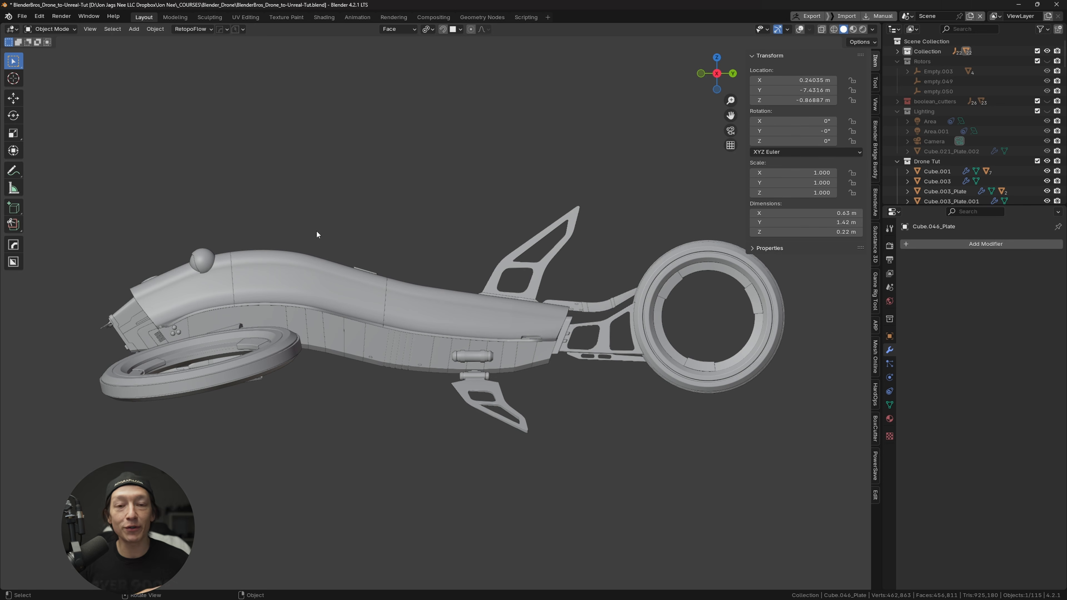
middle_drag(264, 250, 410, 303)
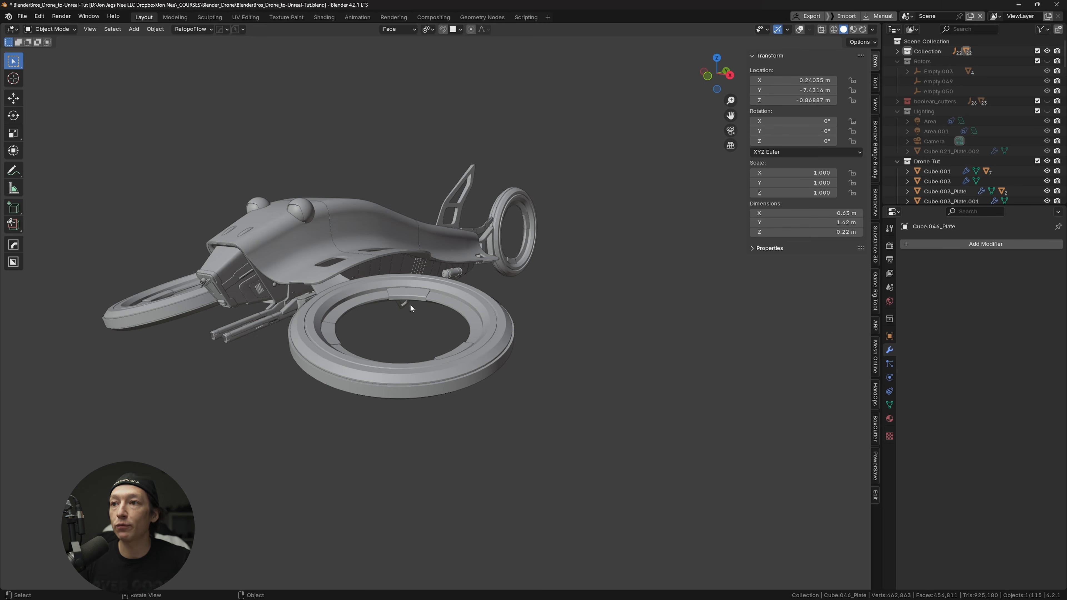
key(shift+alt+z)
- Inspect the middle body shell with and without overlays and apply all of its modifiers
click(387, 229)
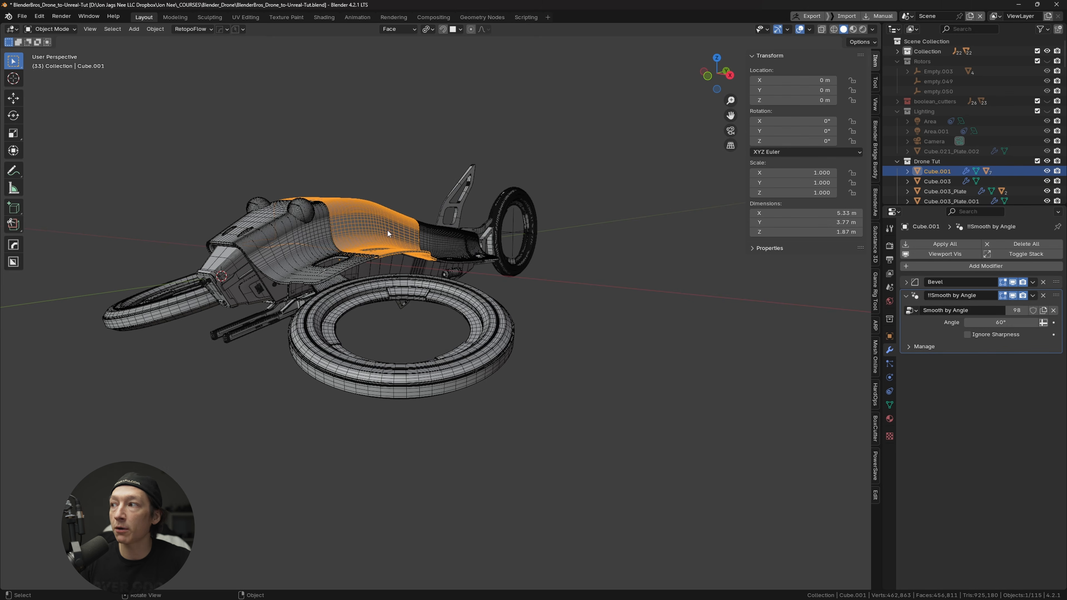
middle_drag(267, 227, 295, 266)
scroll(357, 258, up, 3)
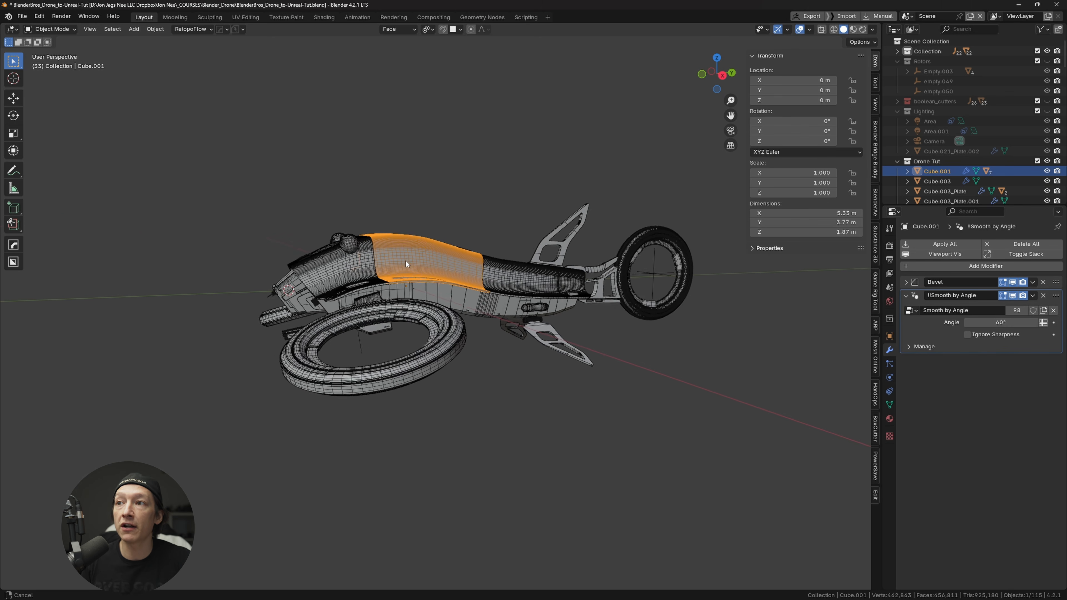
key(shift+alt+z)
key(shift+alt+z)
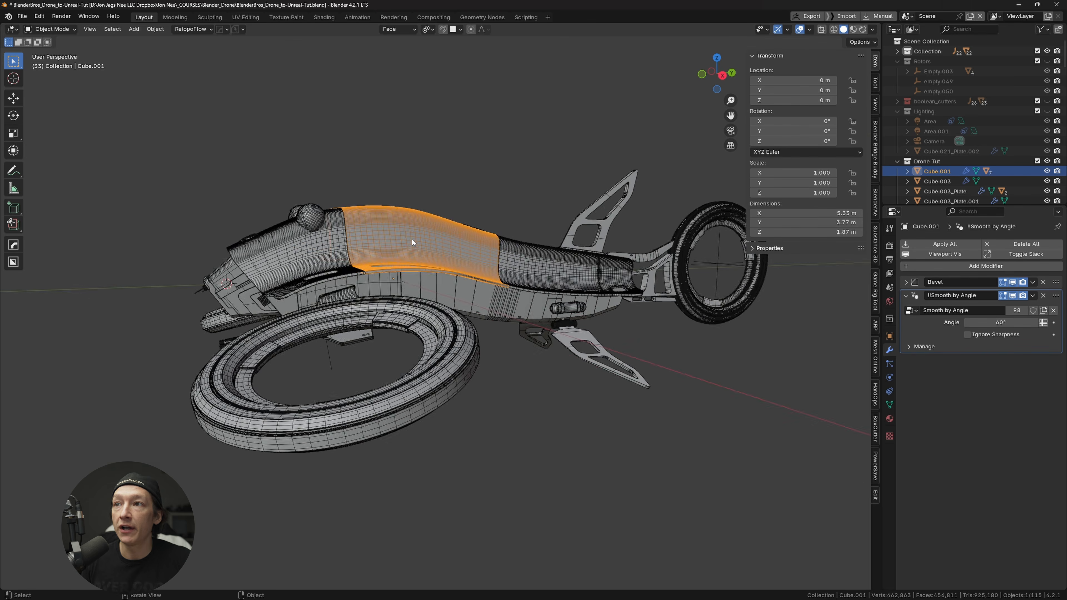
middle_drag(411, 239, 458, 239)
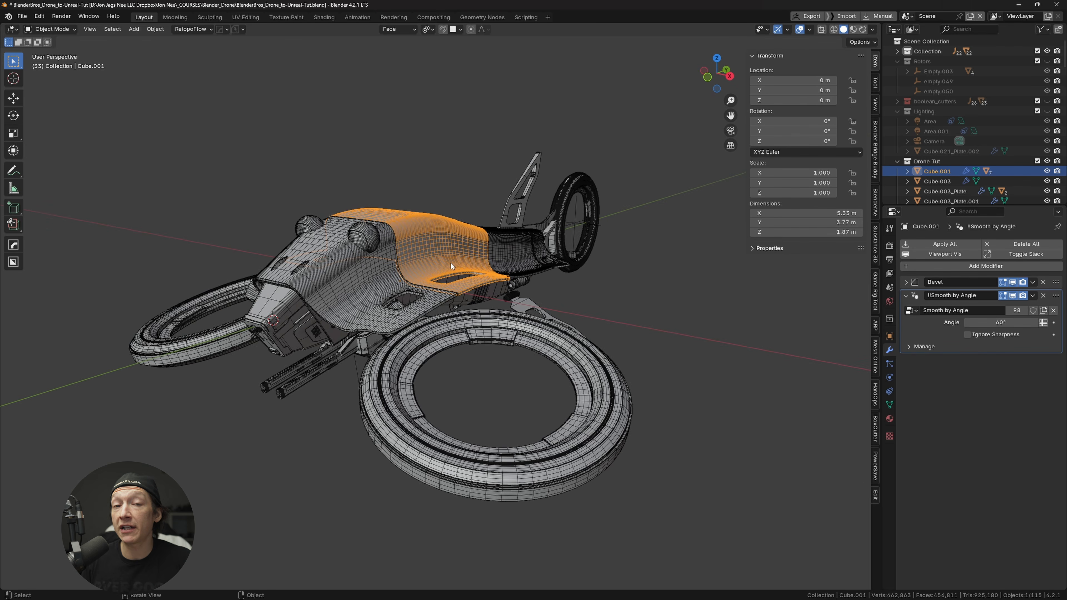
click(930, 244)
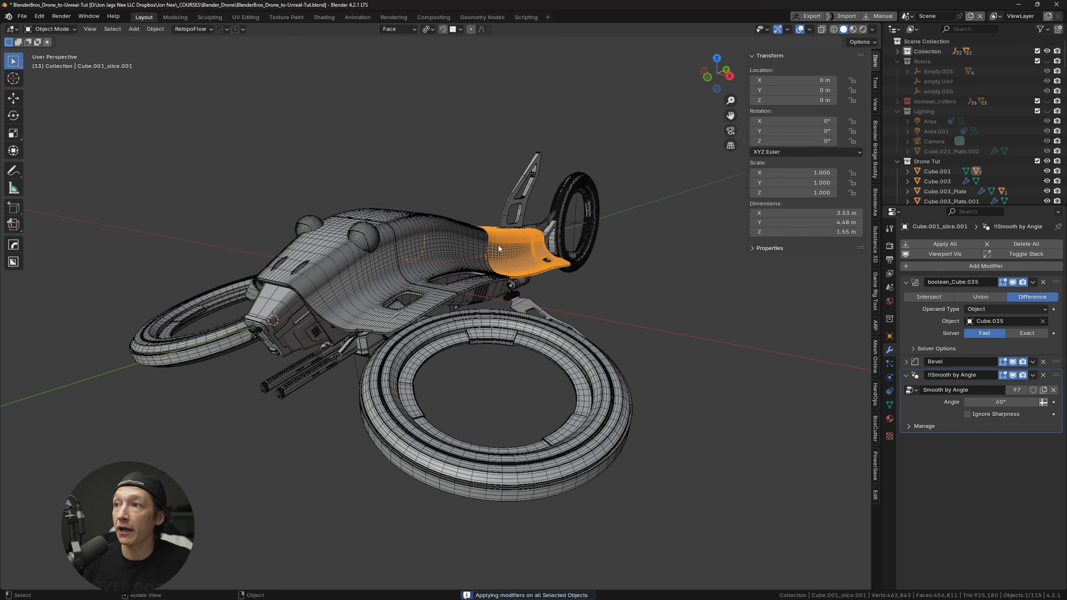
- Examine the drone's wireframe and the front body shell's edge density, both up close and isolated in local view
middle_drag(526, 214, 310, 231)
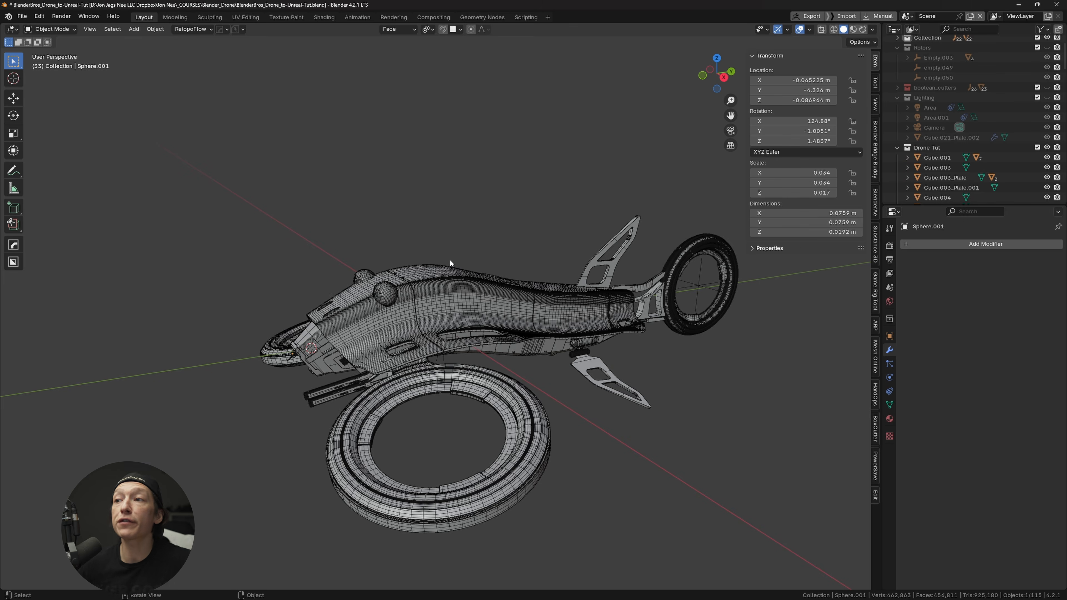
middle_drag(470, 218, 448, 283)
scroll(475, 287, up, 6)
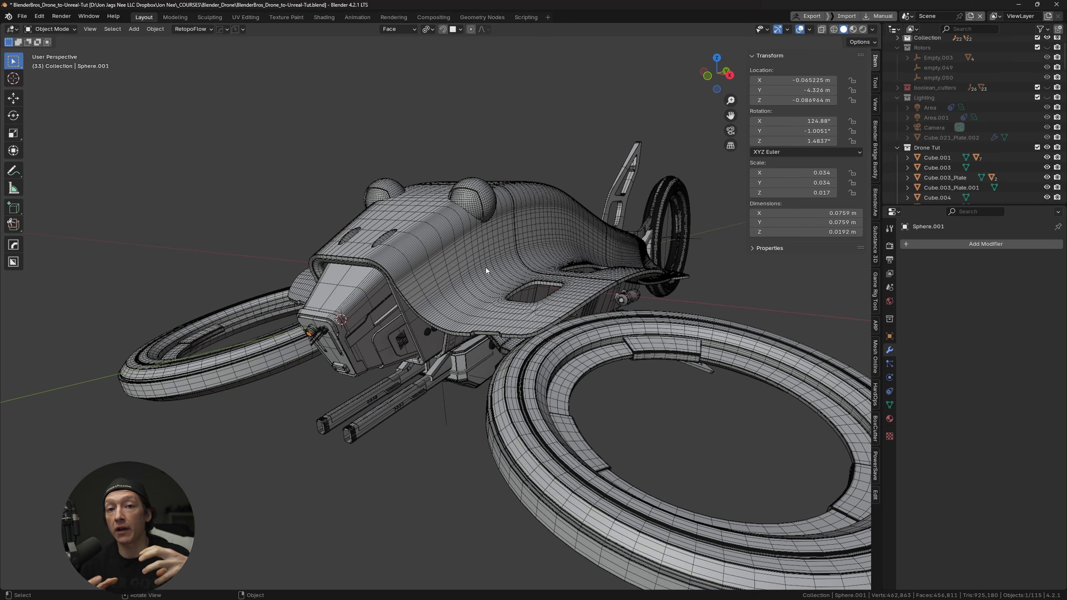
scroll(441, 313, up, 8)
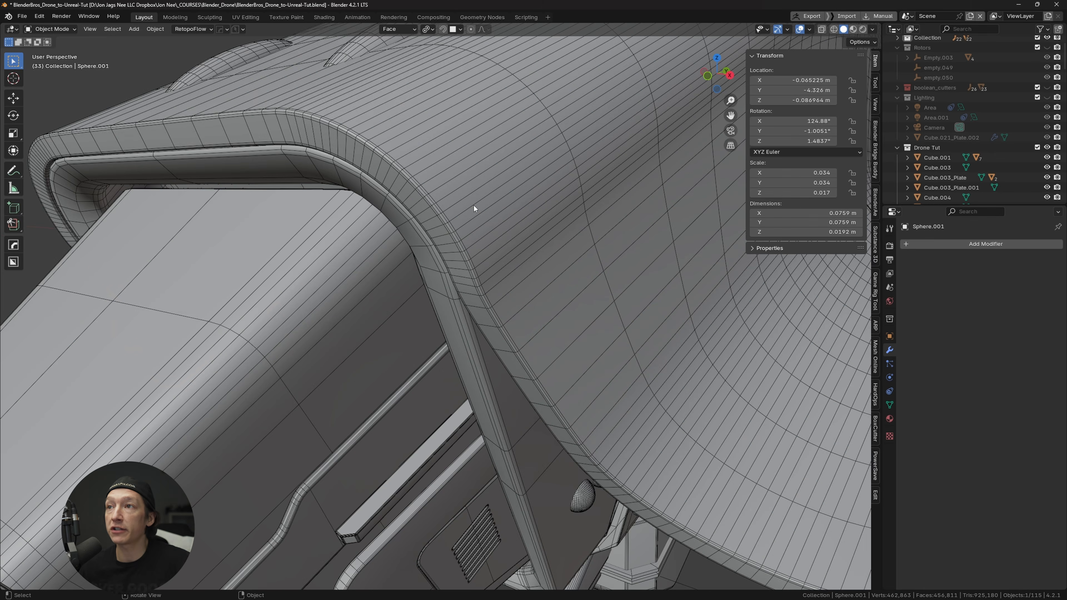
click(474, 197)
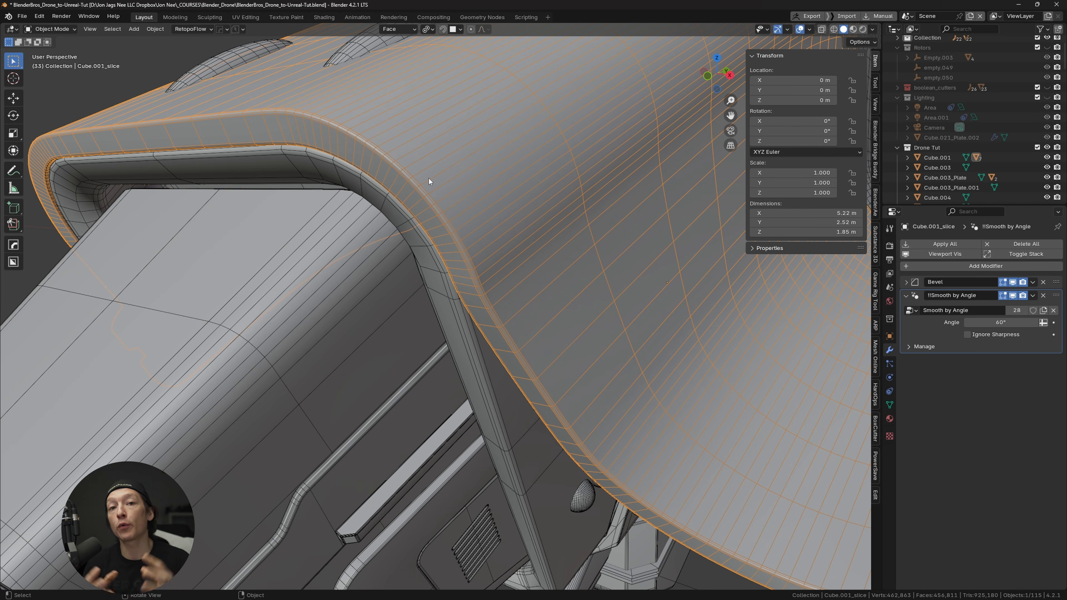
scroll(459, 184, down, 5)
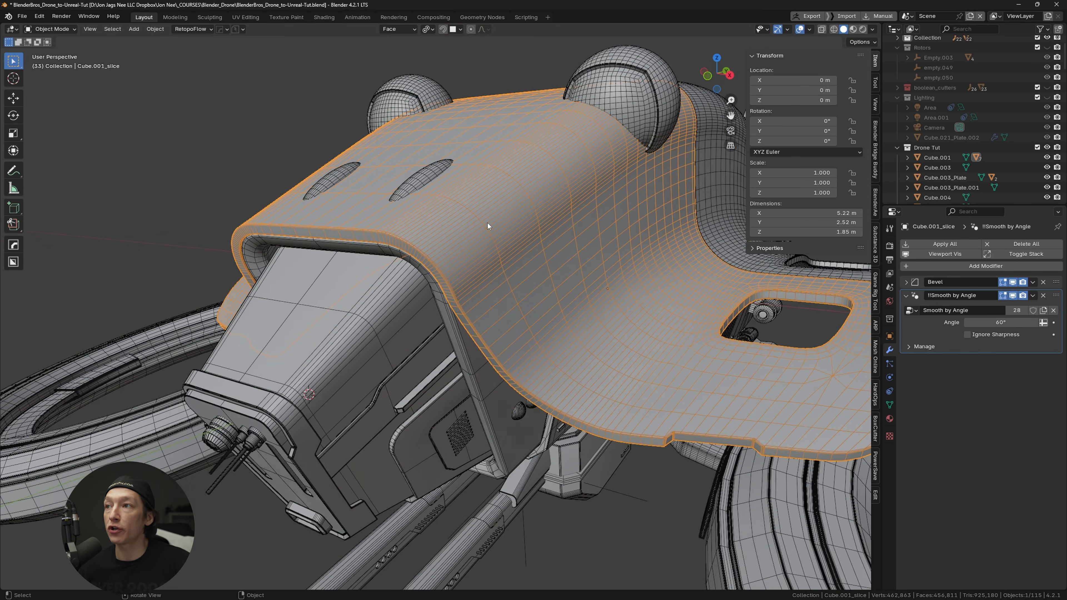
middle_drag(488, 223, 442, 246)
key(KP_Divide)
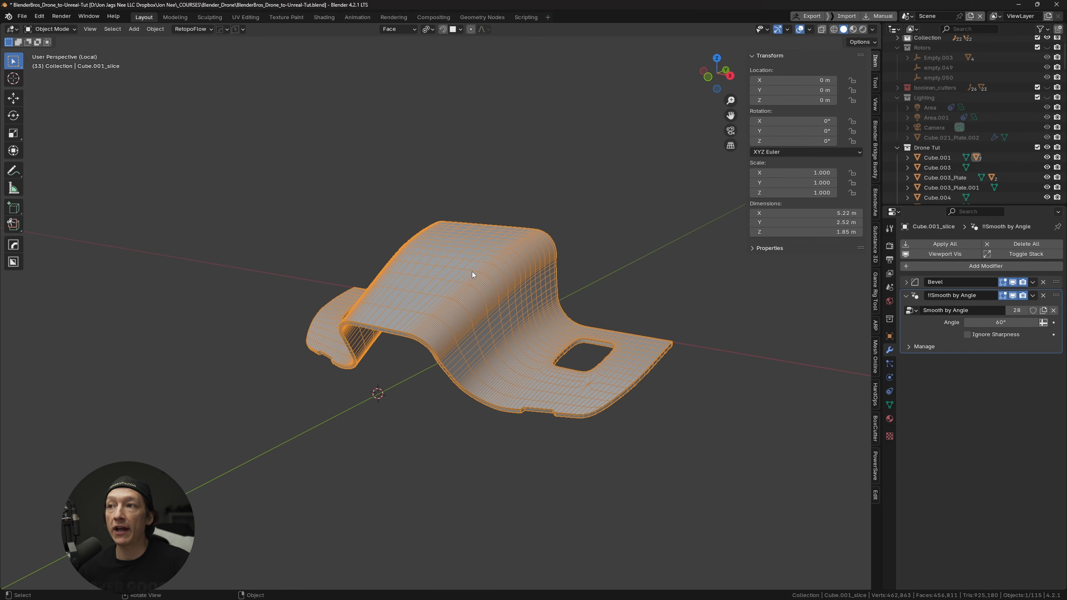
key(KP_Divide)
middle_drag(465, 265, 474, 229)
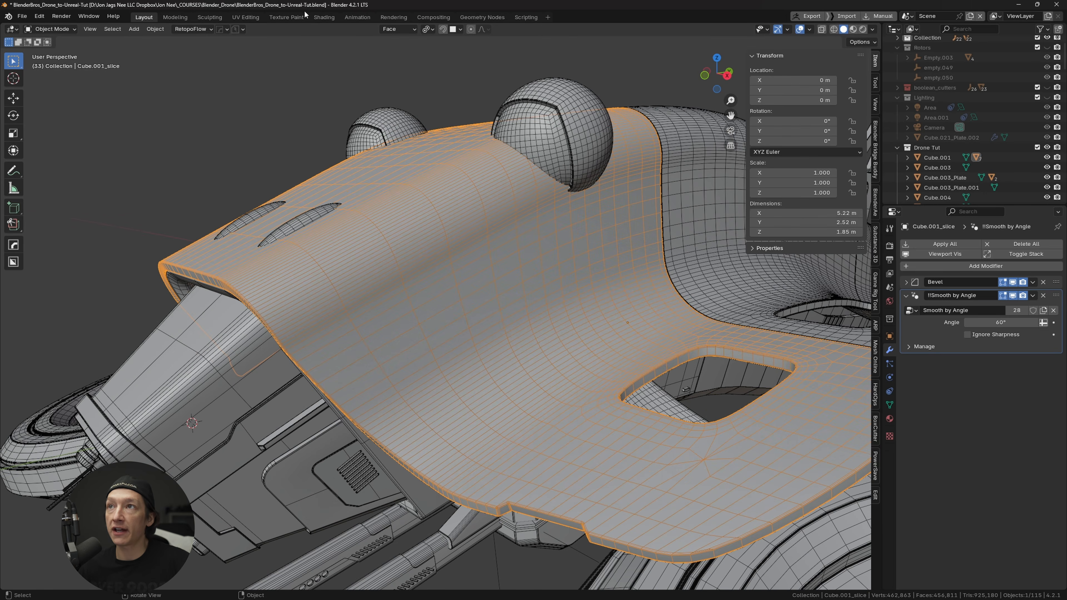
- Switch to the UV Editing workspace, return to Object Mode and bring the front body shell into close view
click(245, 17)
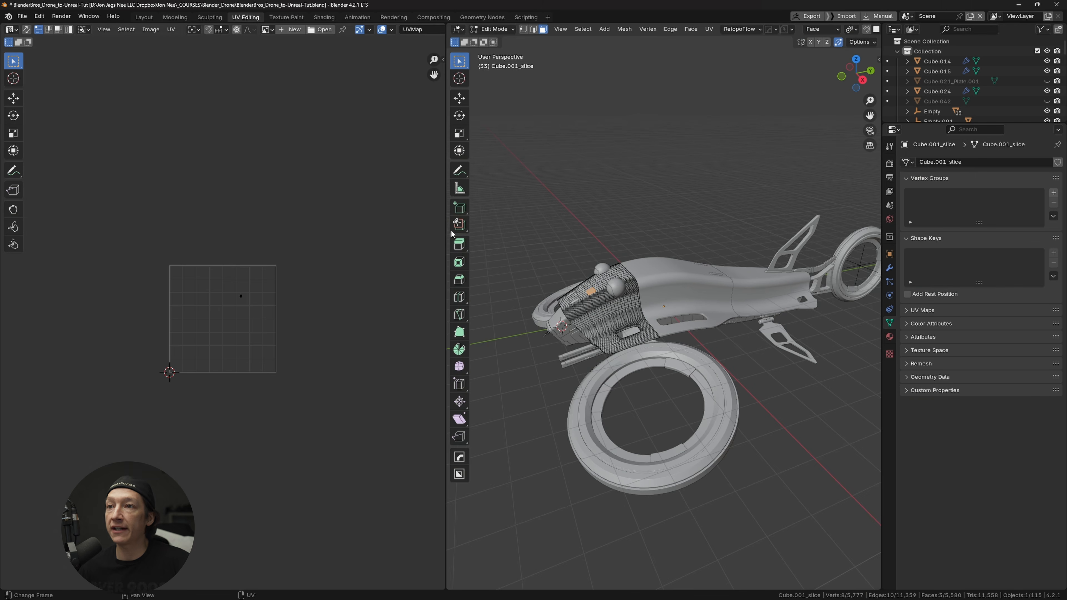
key(Tab)
click(612, 249)
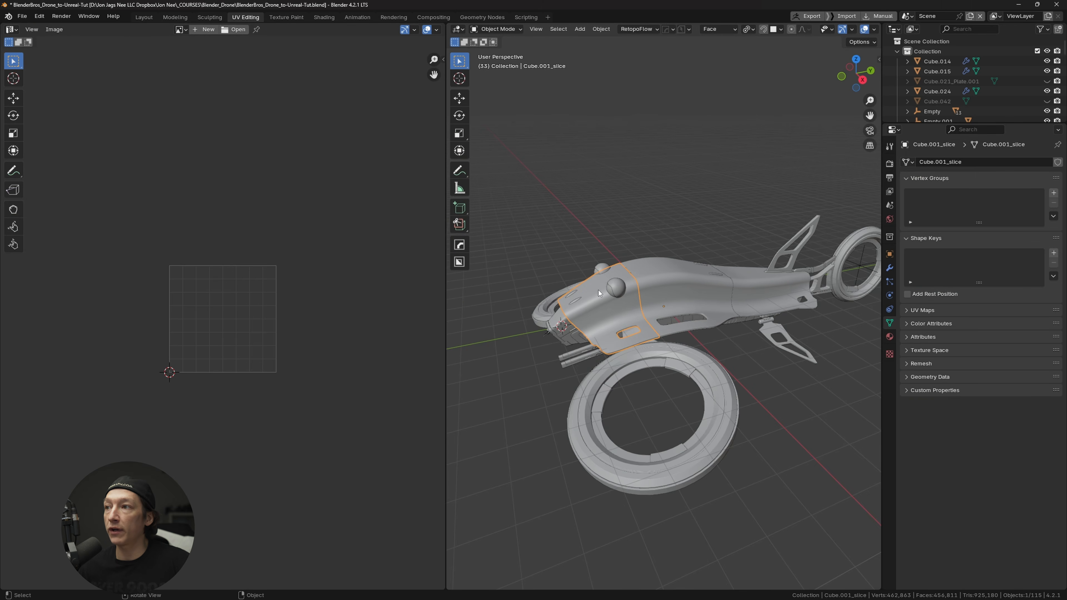
middle_drag(598, 290, 605, 241)
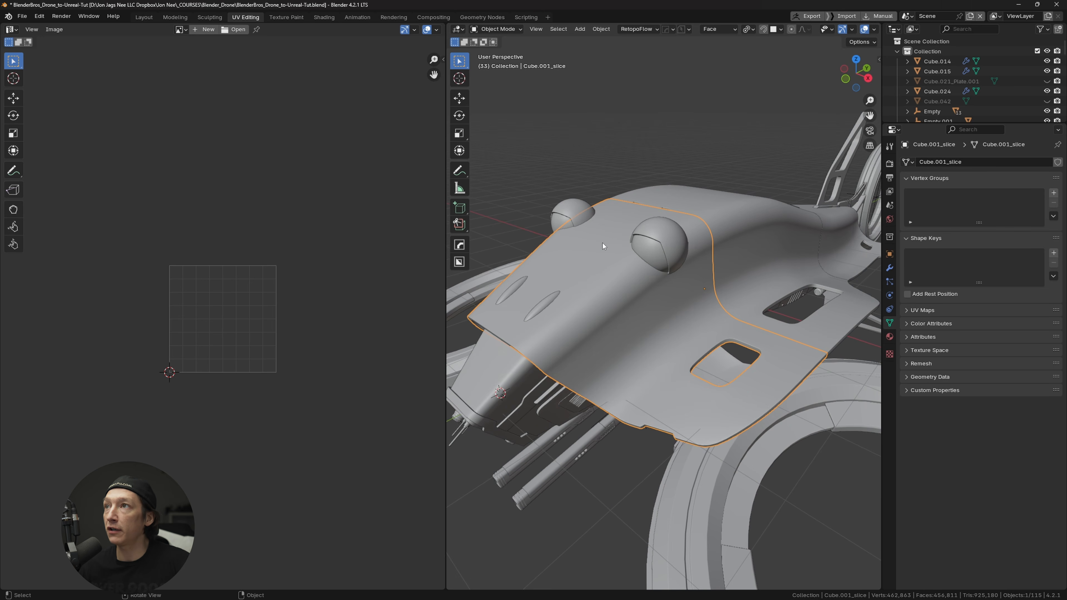
key(Tab)
key(Escape)
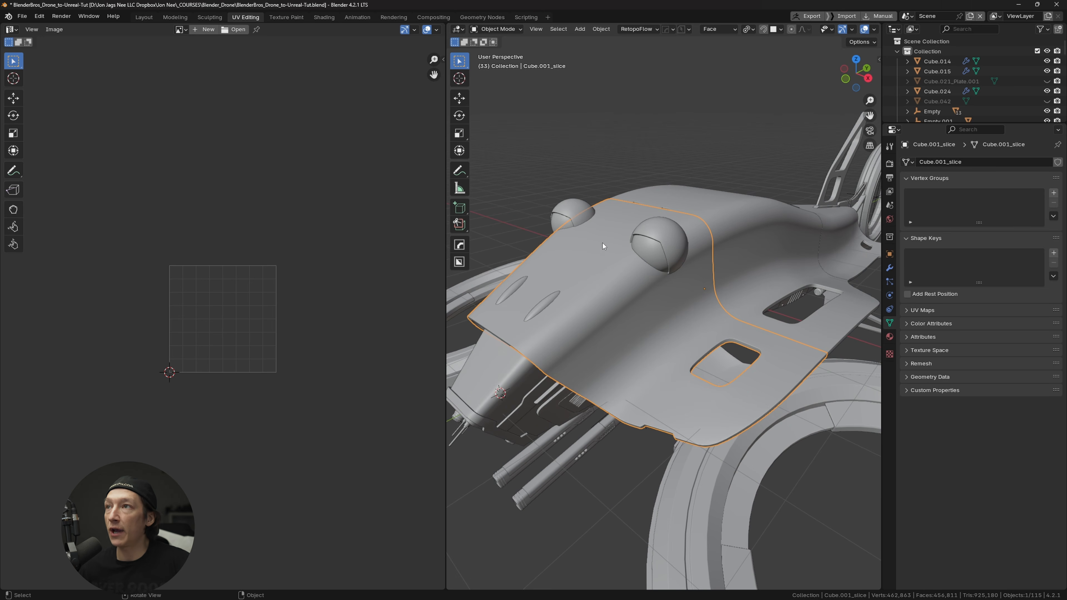
- Enter Edit Mode on the front body shell and select all of its faces and UVs
click(492, 34)
click(504, 51)
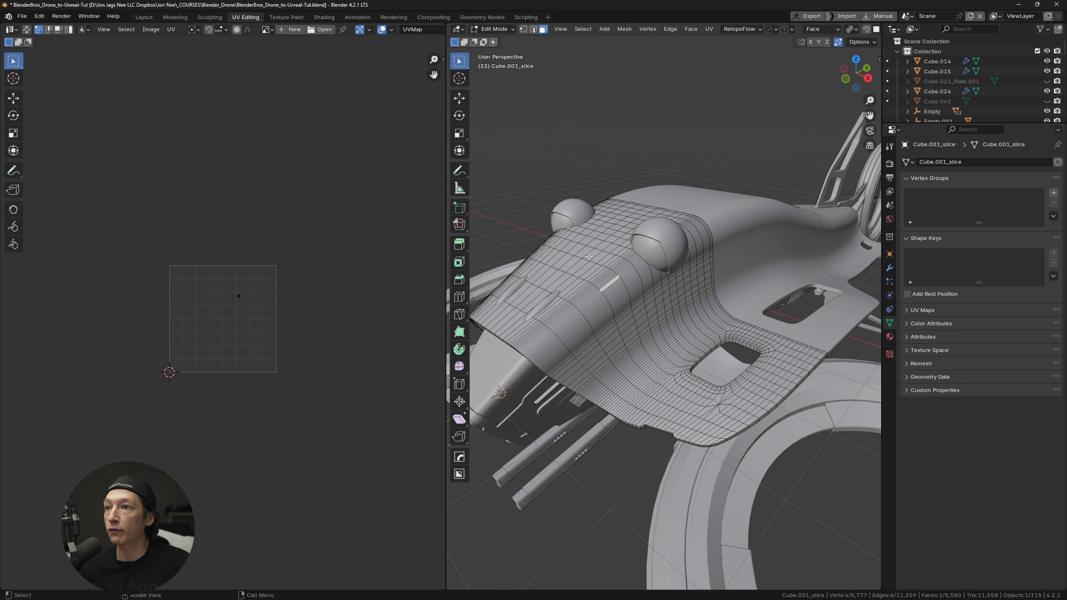
key(a)
scroll(262, 233, up, 7)
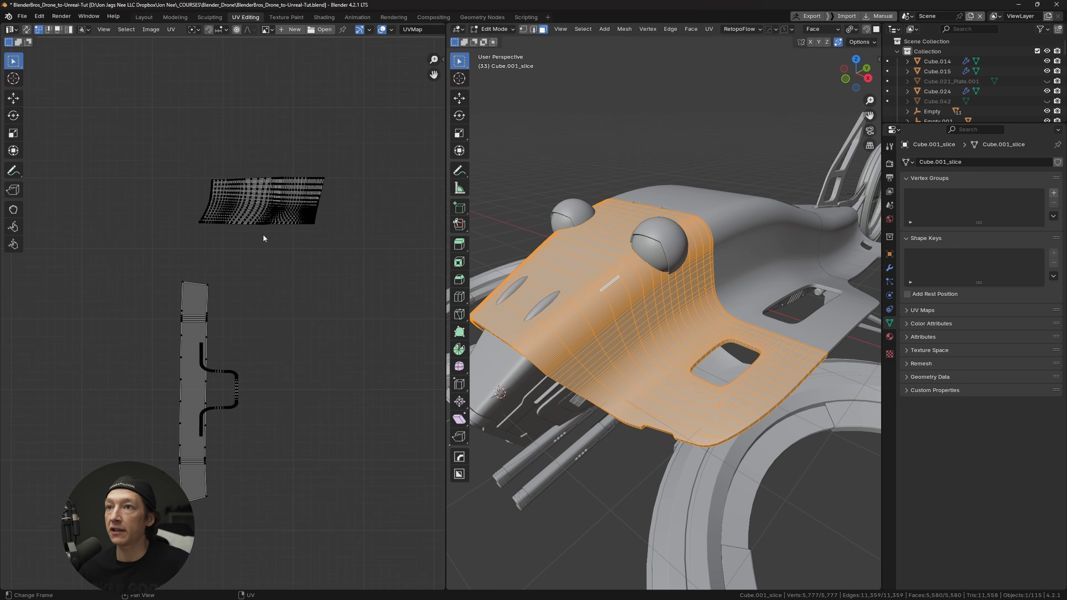
scroll(265, 333, down, 6)
key(a)
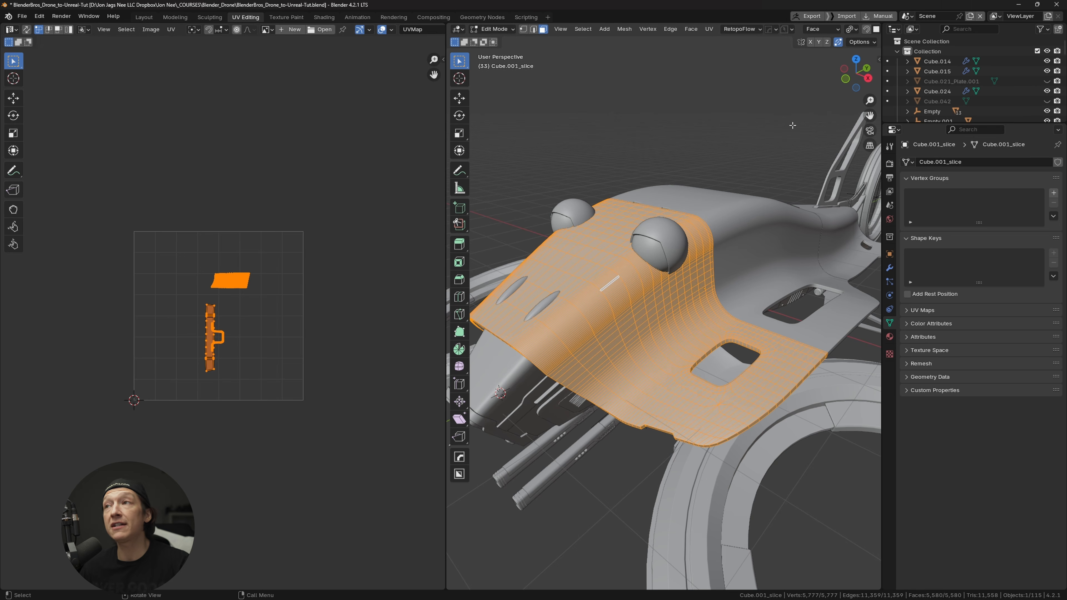
- Unwrap the front body shell with Smart UV Project, using a 66° angle limit, scaled margin and axis-aligned (vertical) rotation
click(710, 29)
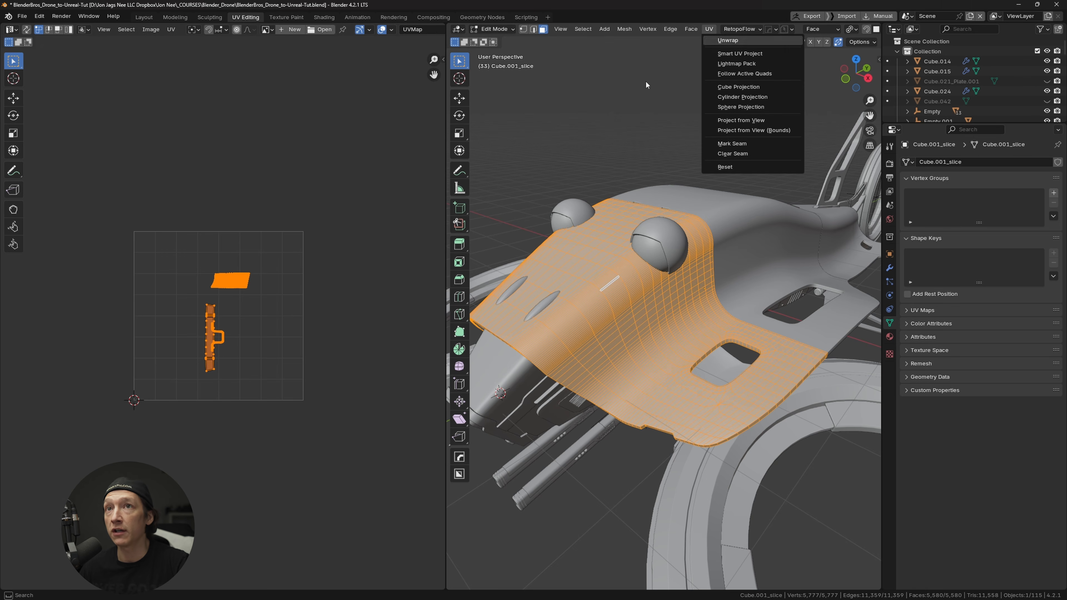
click(710, 30)
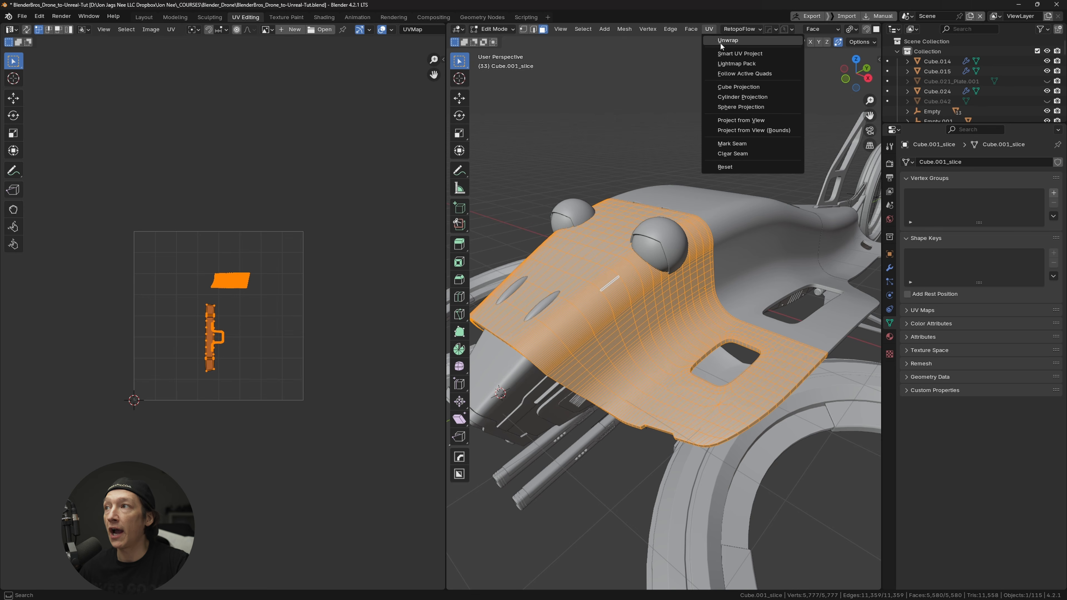
click(740, 53)
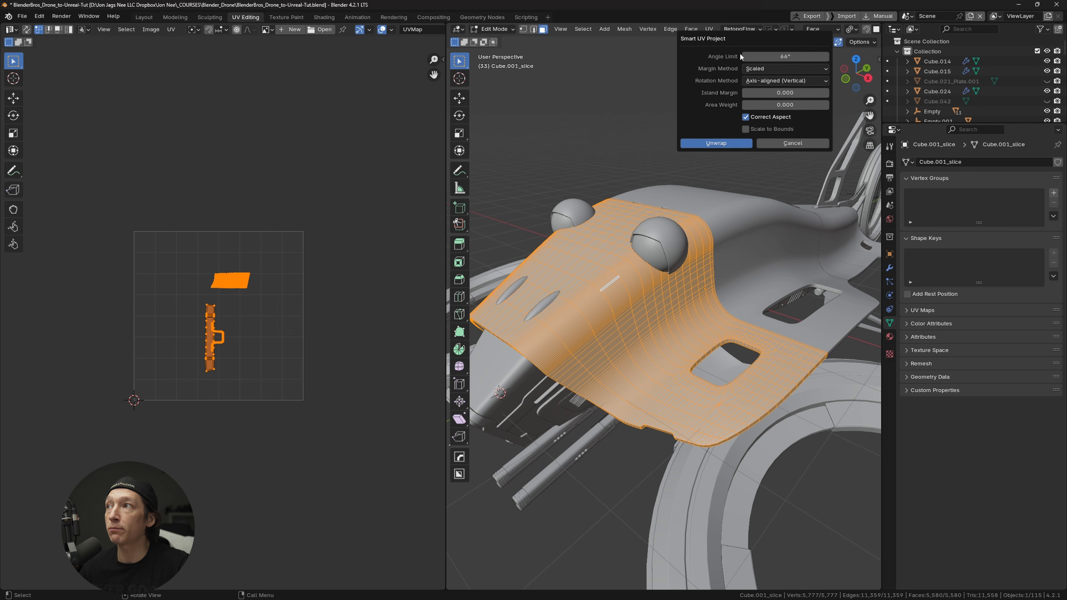
click(716, 143)
scroll(180, 314, up, 6)
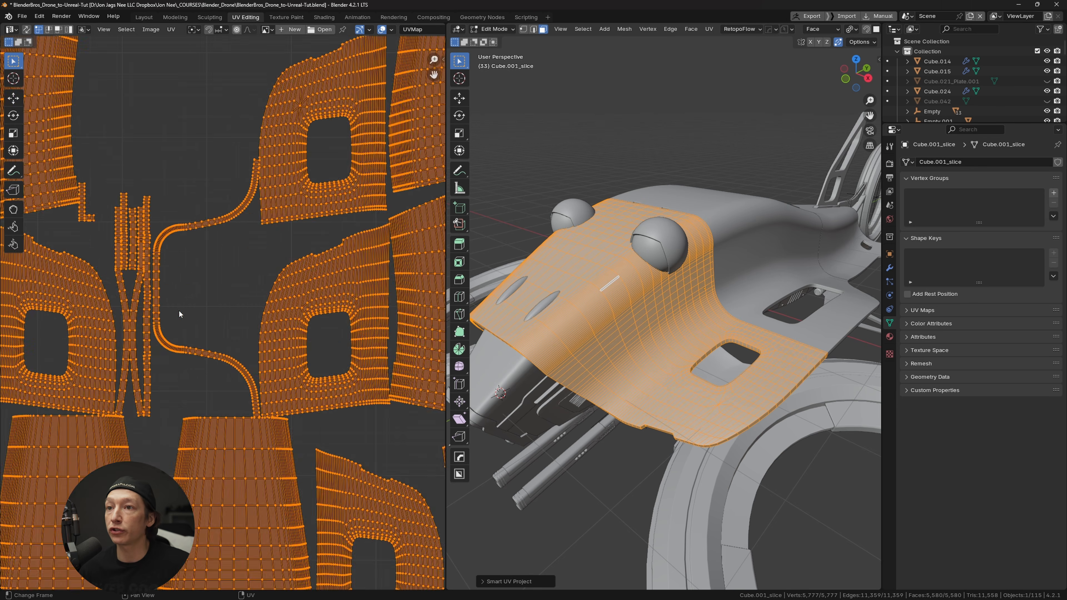
scroll(193, 319, down, 5)
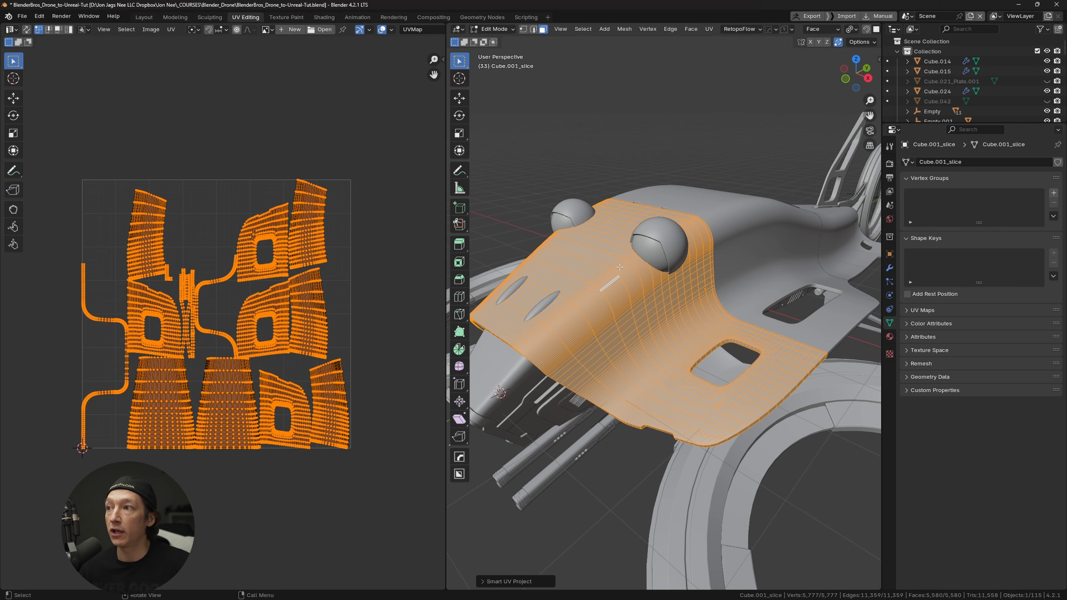
- Return to Object Mode, select the whole drone and enter Edit Mode on all of its parts together
key(Tab)
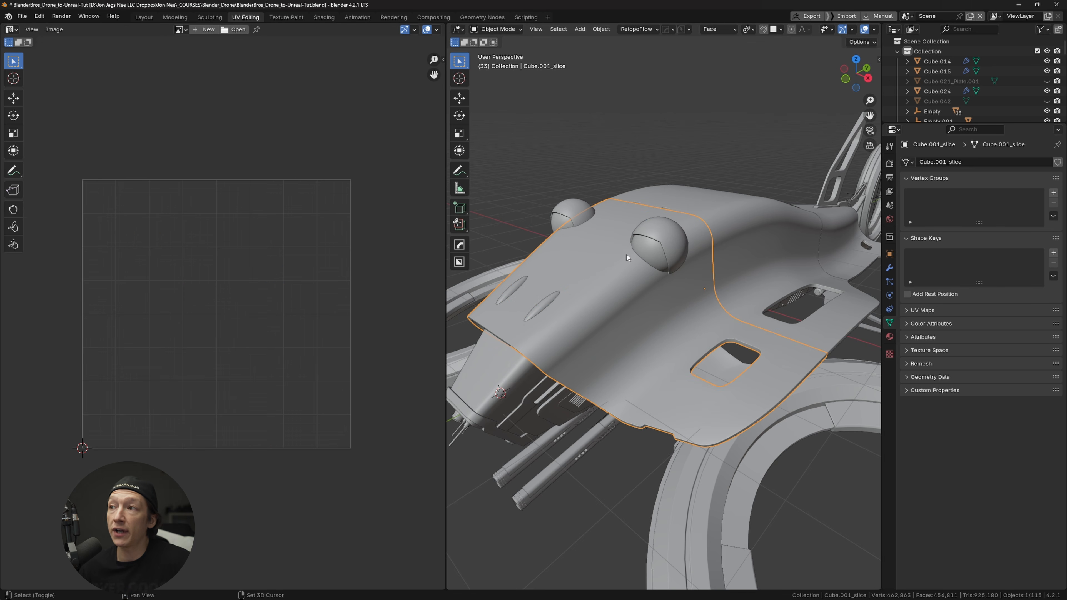
ctrl+middle_drag(621, 255, 684, 206)
middle_drag(666, 286, 655, 349)
drag(538, 241, 812, 457)
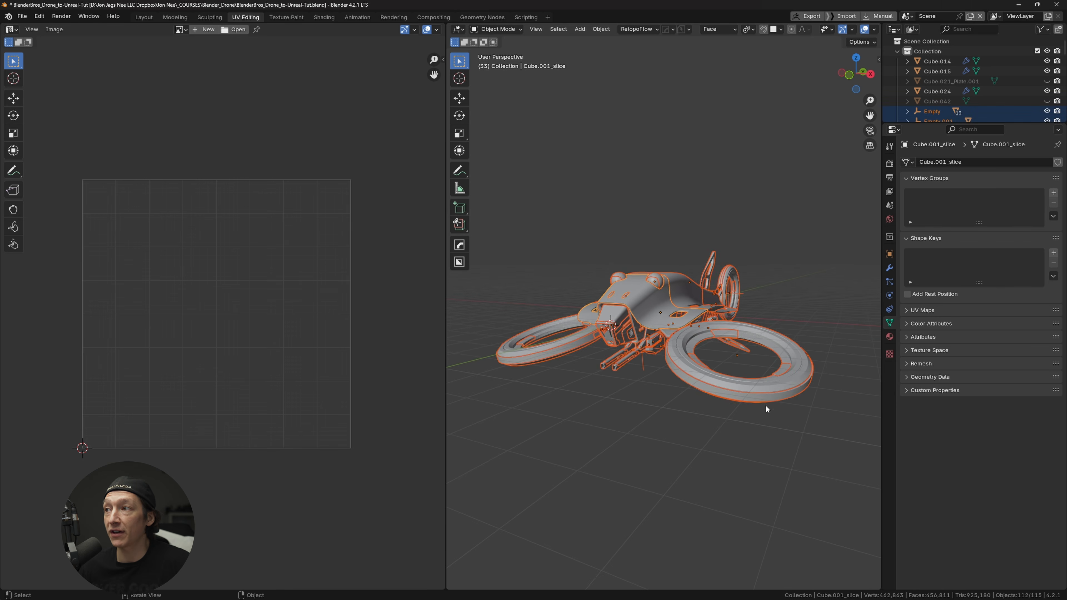
middle_drag(765, 405, 687, 317)
drag(525, 241, 817, 450)
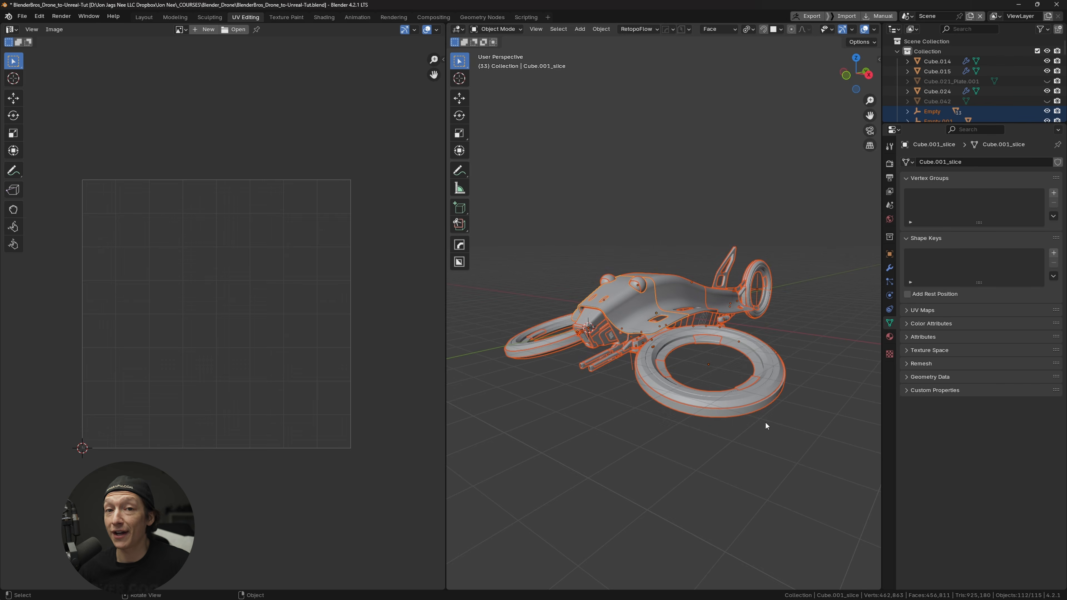
key(Tab)
- Select all of the drone's geometry and unwrap it together with Smart UV Project
click(709, 28)
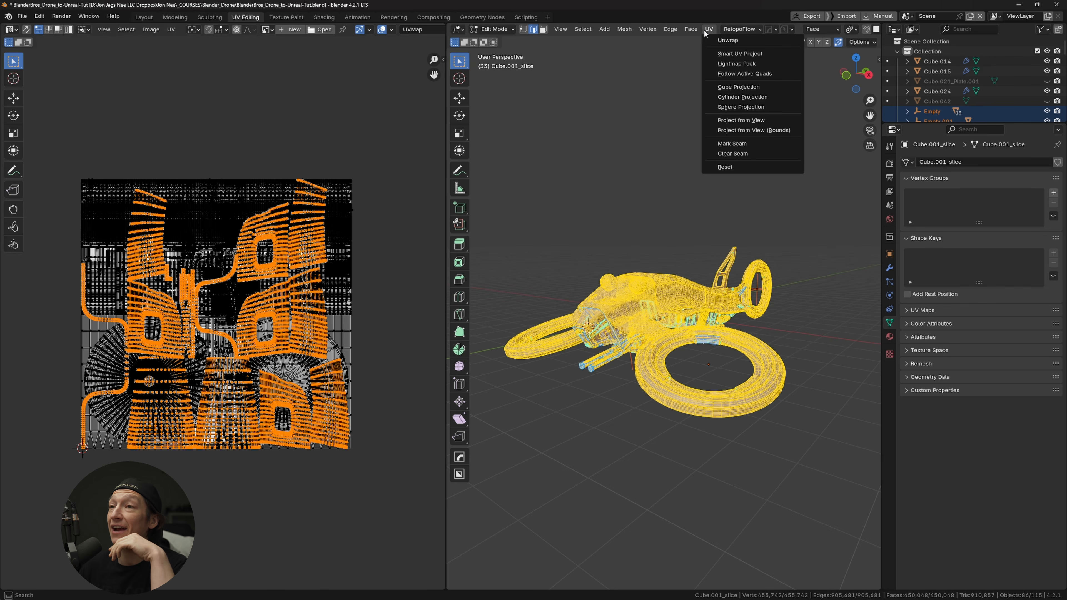
drag(524, 215, 821, 464)
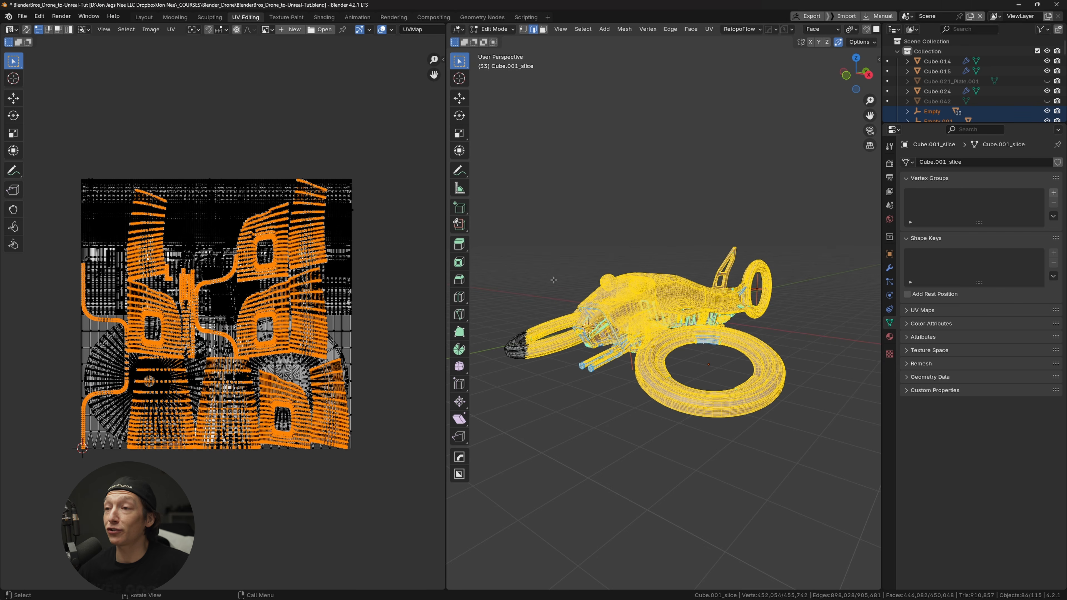
drag(491, 184, 861, 495)
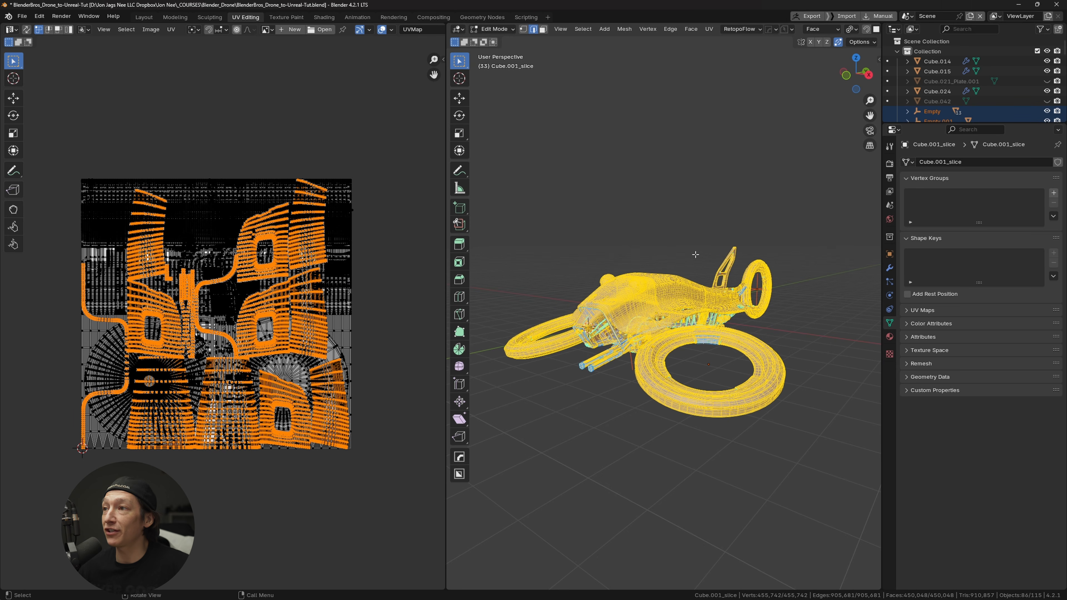
key(u)
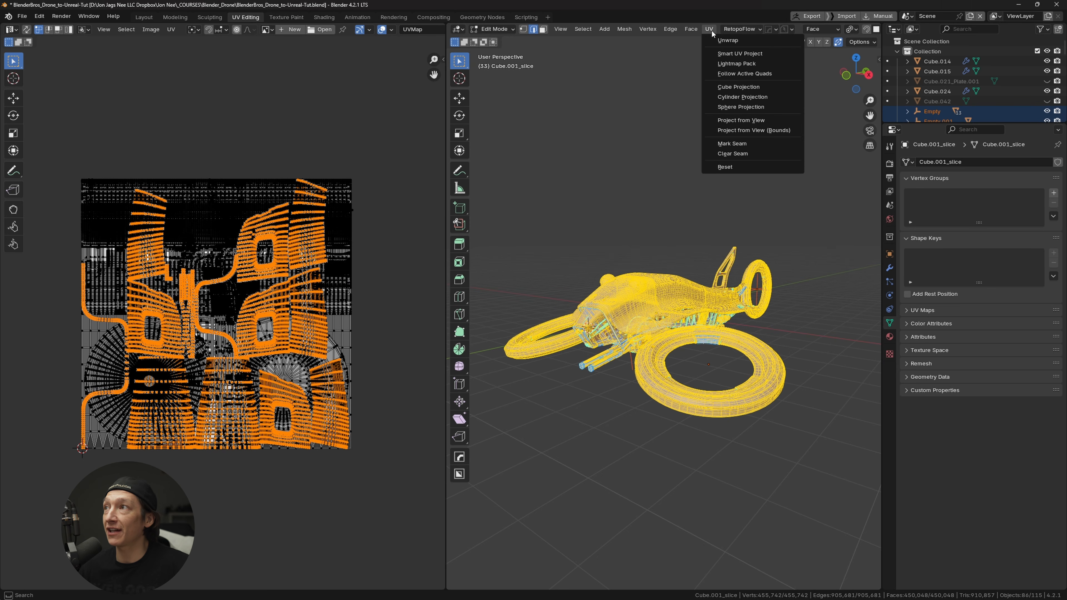
click(733, 54)
click(704, 145)
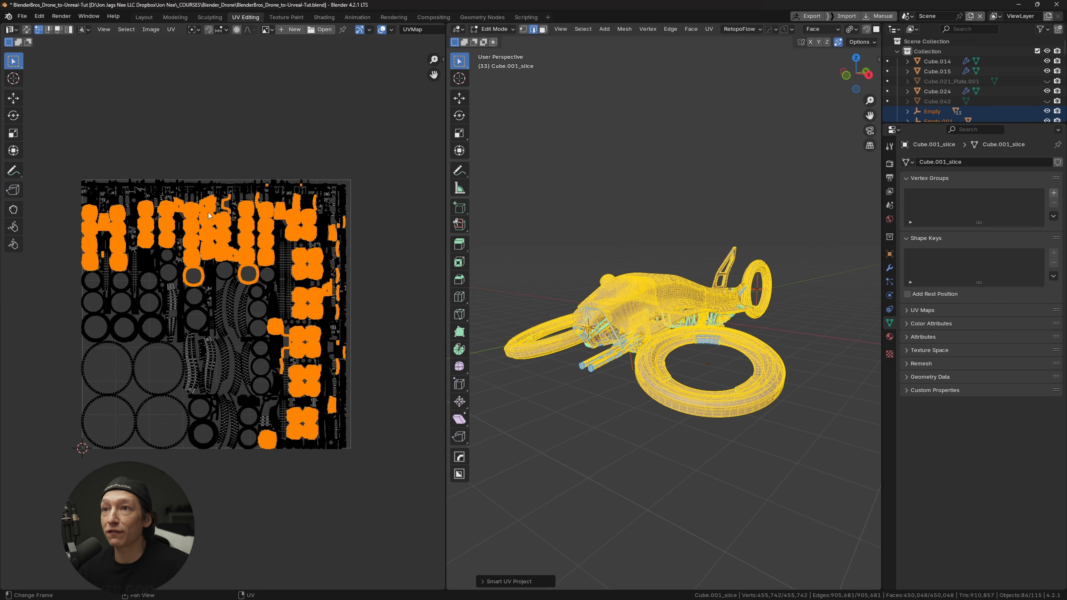
scroll(234, 95, up, 4)
- Return to Object Mode and view the middle body shell's UV islands by selecting its entire mesh in Edit Mode
key(Tab)
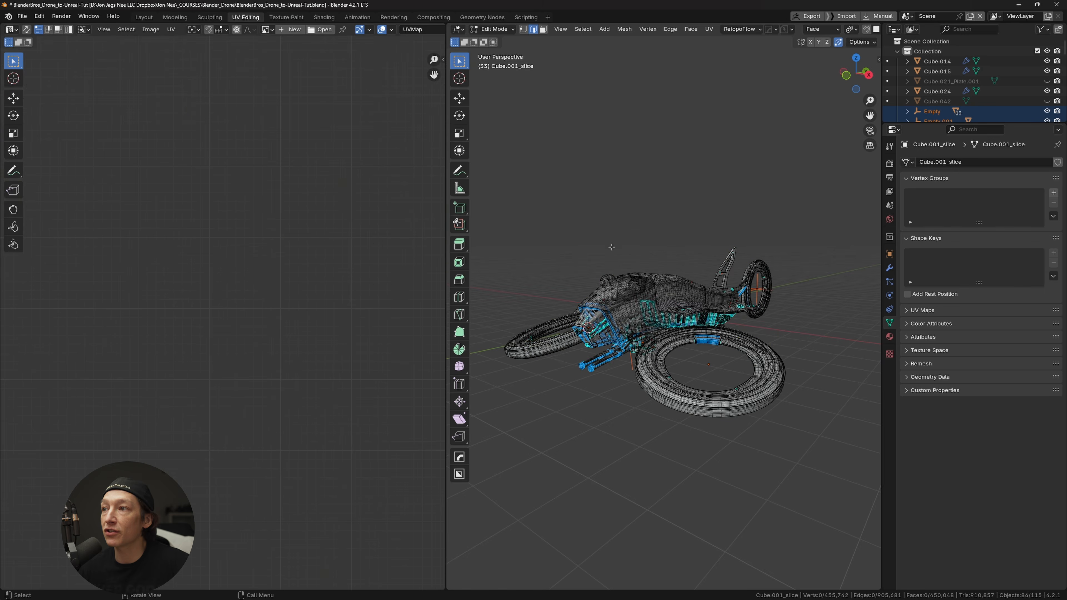
key(z)
click(644, 293)
click(668, 293)
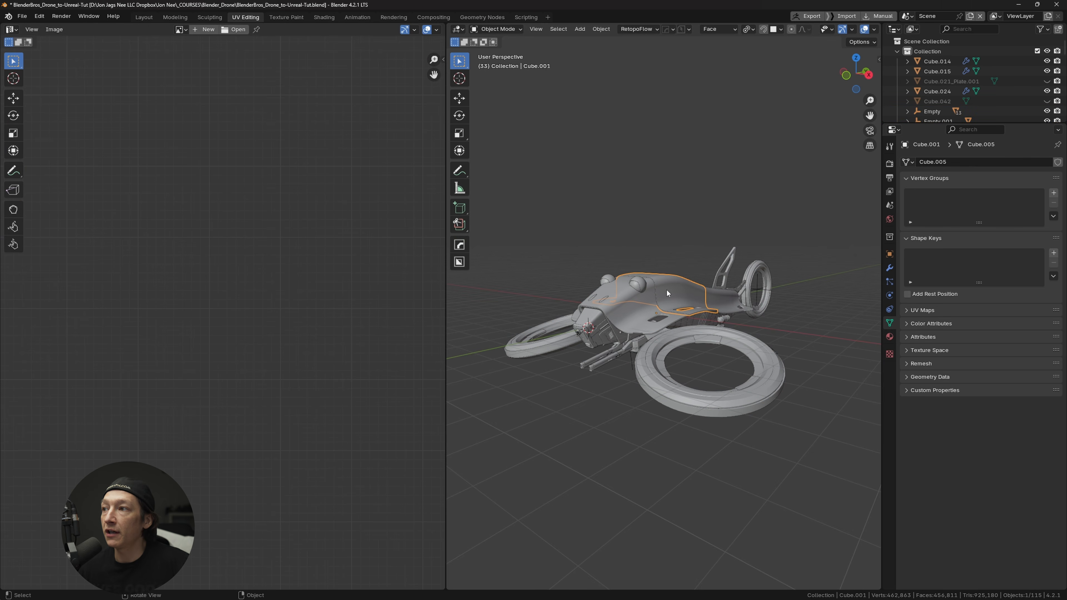
key(Tab)
click(676, 234)
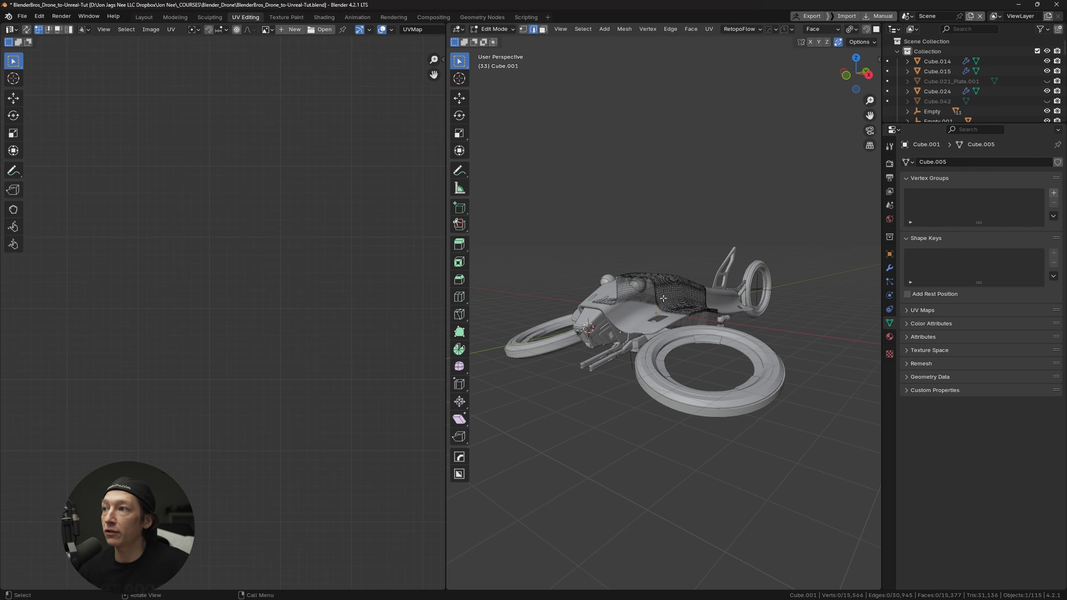
key(a)
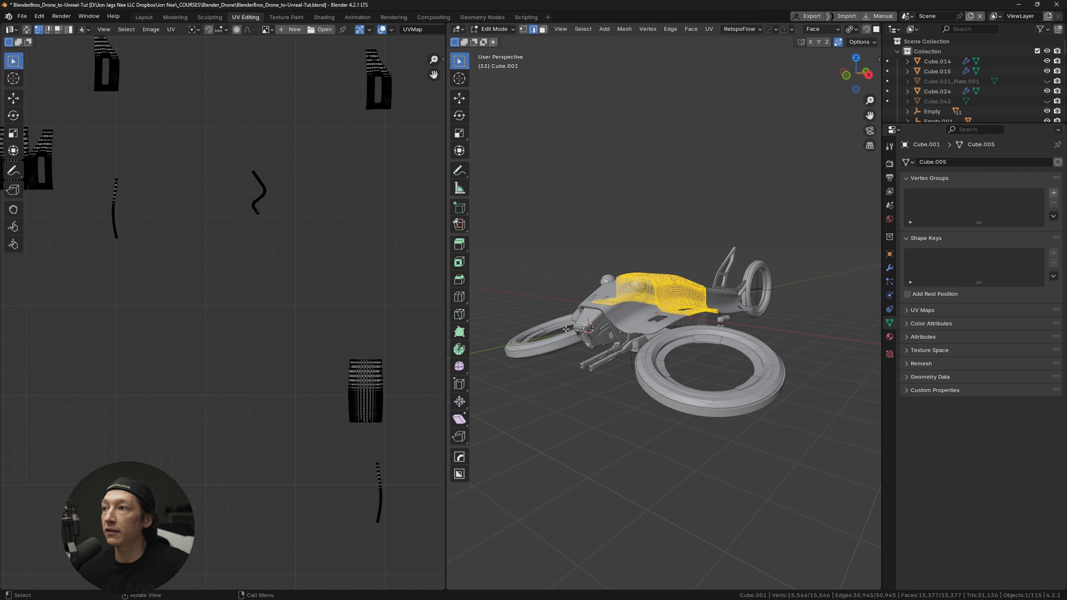
- View the rear body shell's UV islands by selecting all of its faces, and return to Object Mode
key(Tab)
click(694, 248)
click(716, 302)
key(Tab)
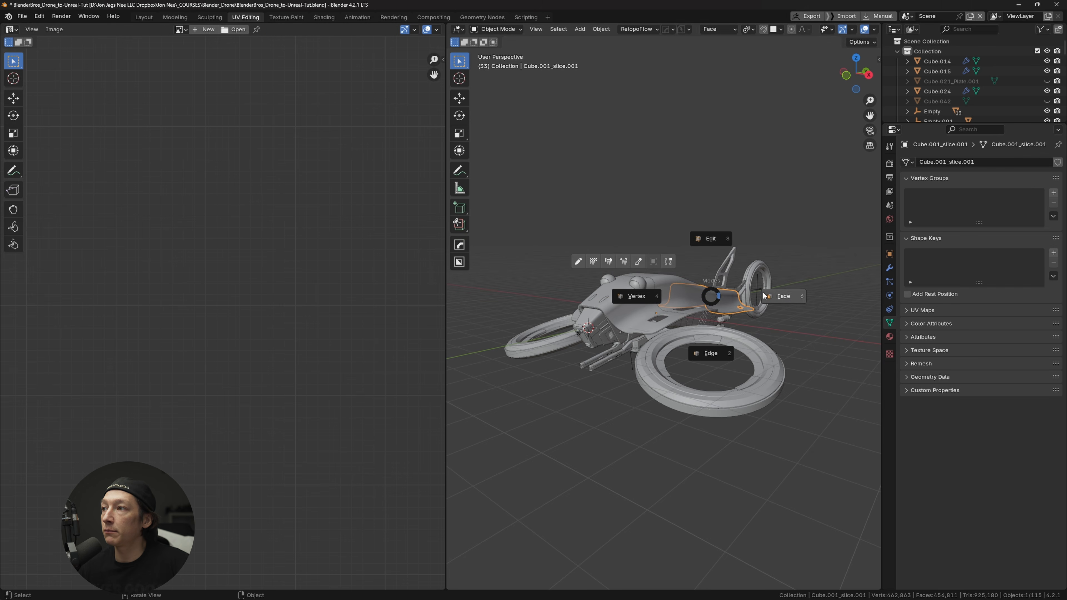
click(777, 296)
key(a)
key(Tab)
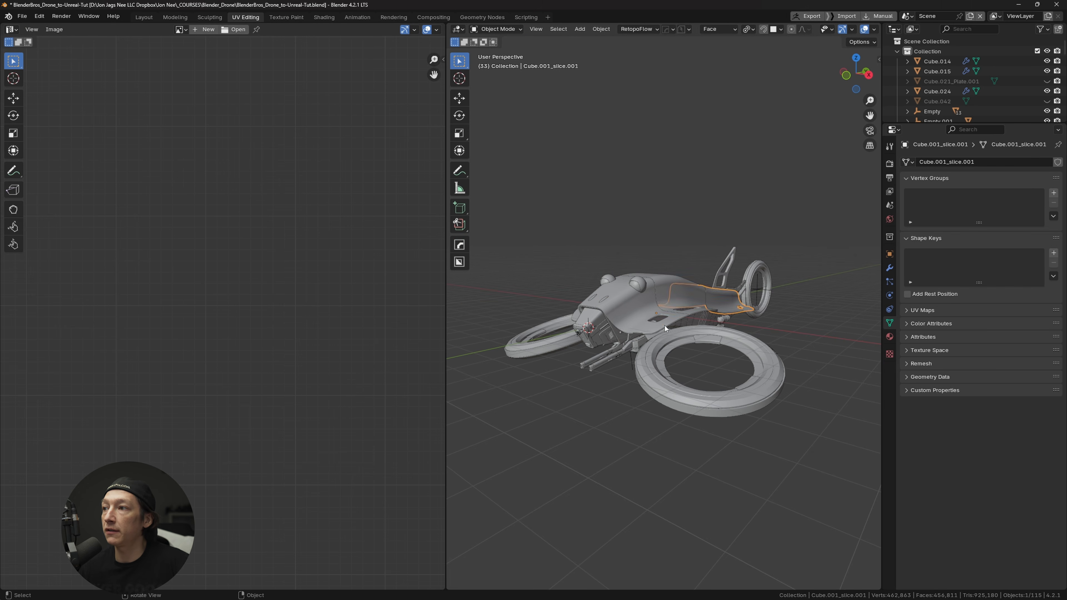
- Enter Edit Mode on the two large front rings and select all their faces to examine their UV islands
click(644, 338)
key(Tab)
click(717, 337)
key(a)
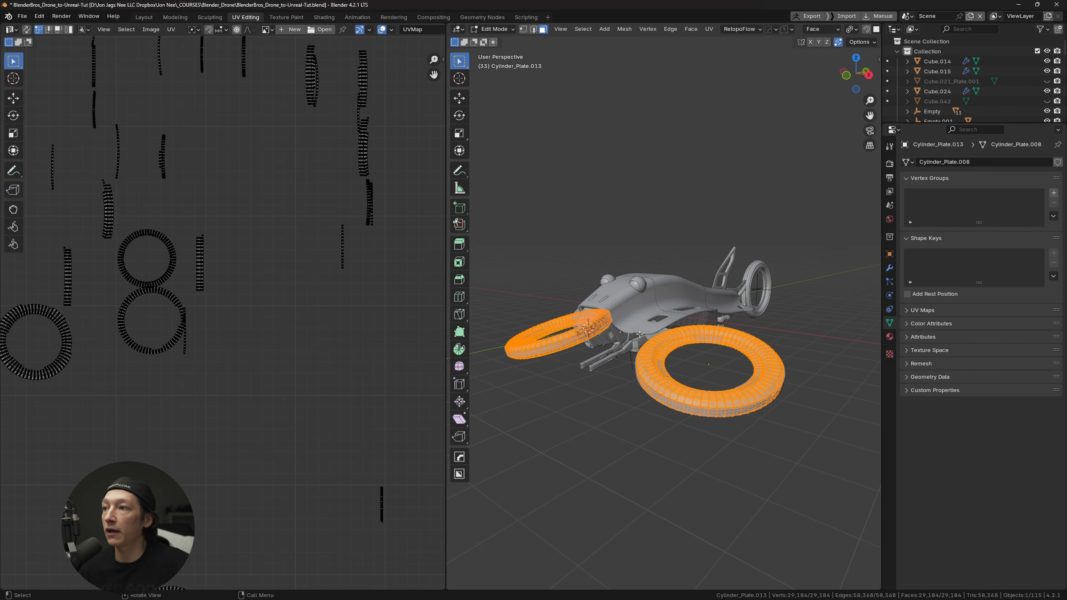
scroll(265, 353, down, 5)
ctrl+middle_drag(268, 359, 265, 295)
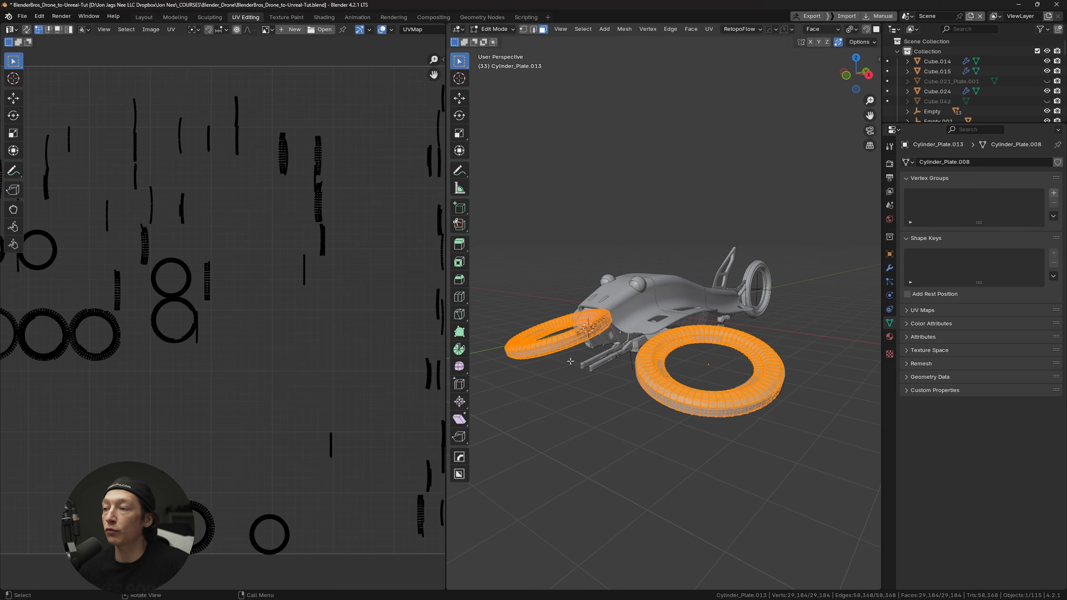
- Select the whole drone in Object Mode, isolate it in local view and select all its faces in Edit Mode
key(Tab)
click(614, 297)
drag(498, 209, 805, 487)
middle_drag(642, 338, 614, 305)
key(KP_Divide)
key(ctrl+Tab)
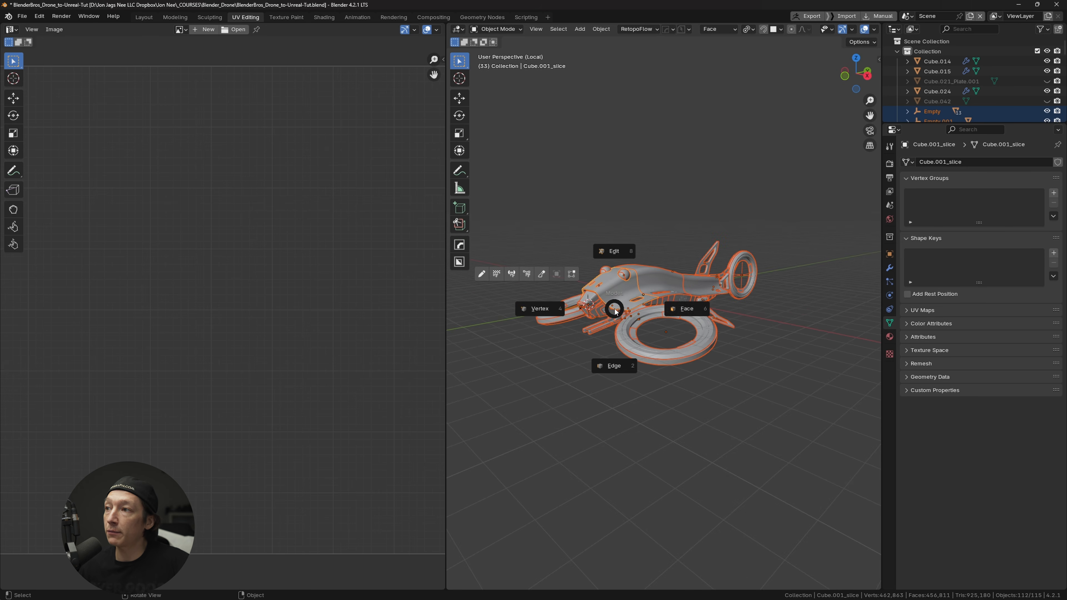
click(689, 311)
key(a)
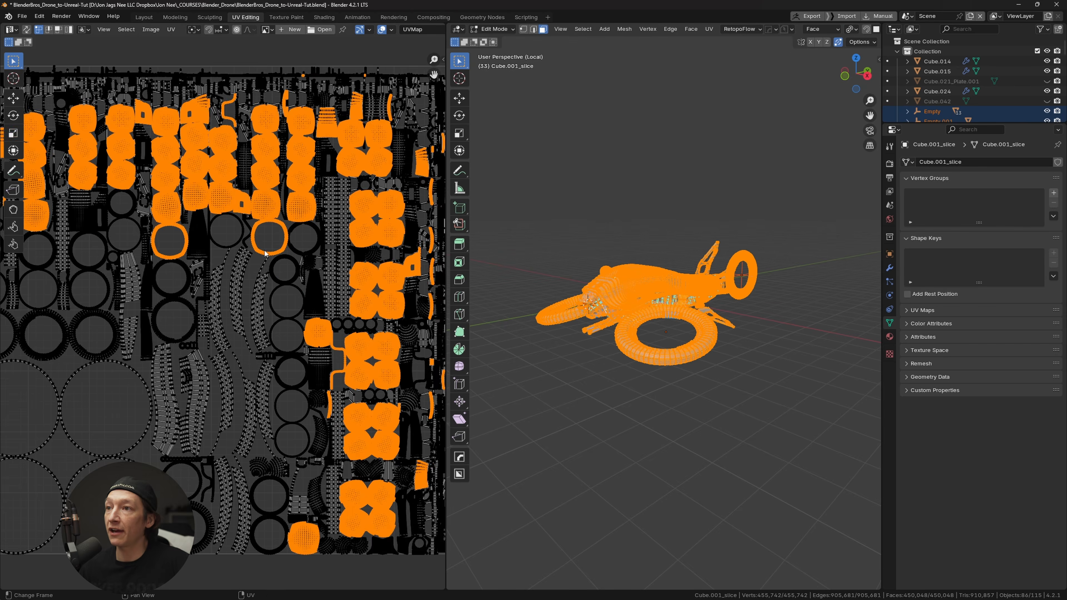
- Select all of the drone's UVs and average the scale of the islands
scroll(213, 285, down, 5)
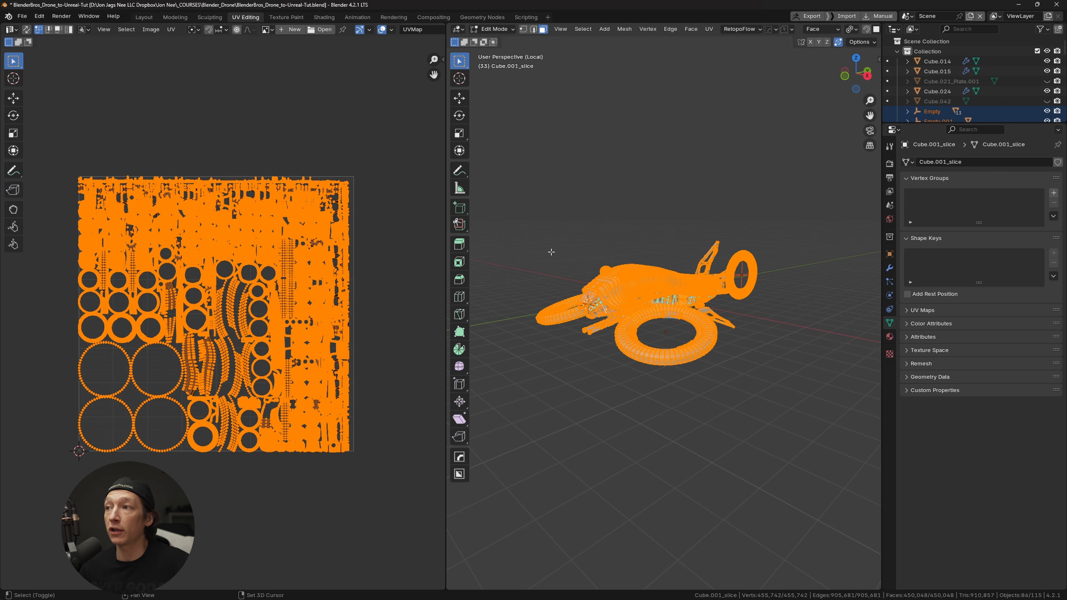
shift+middle_drag(552, 250, 611, 251)
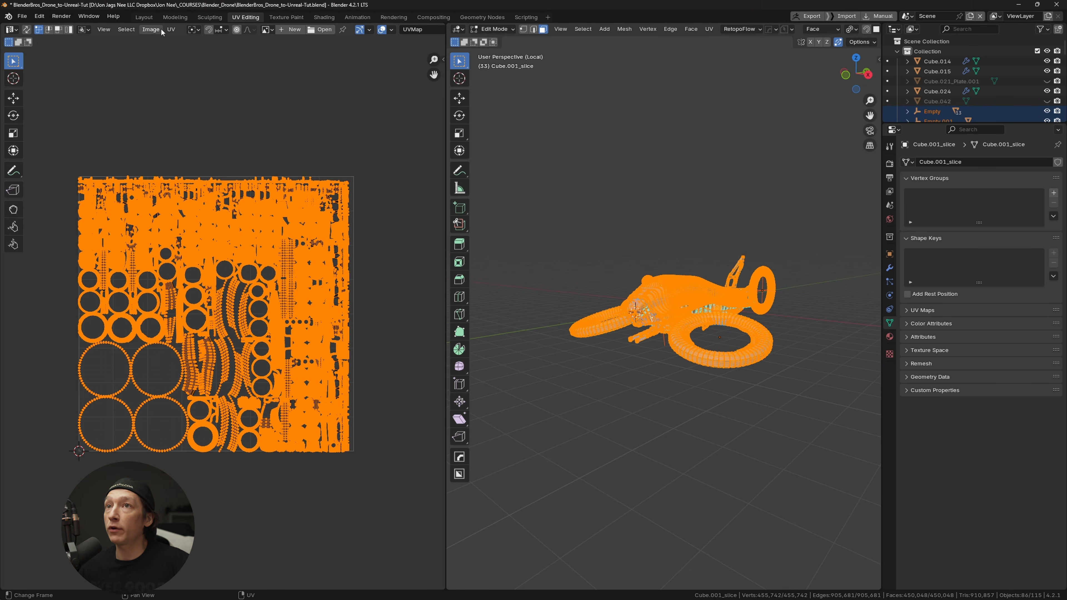
click(171, 30)
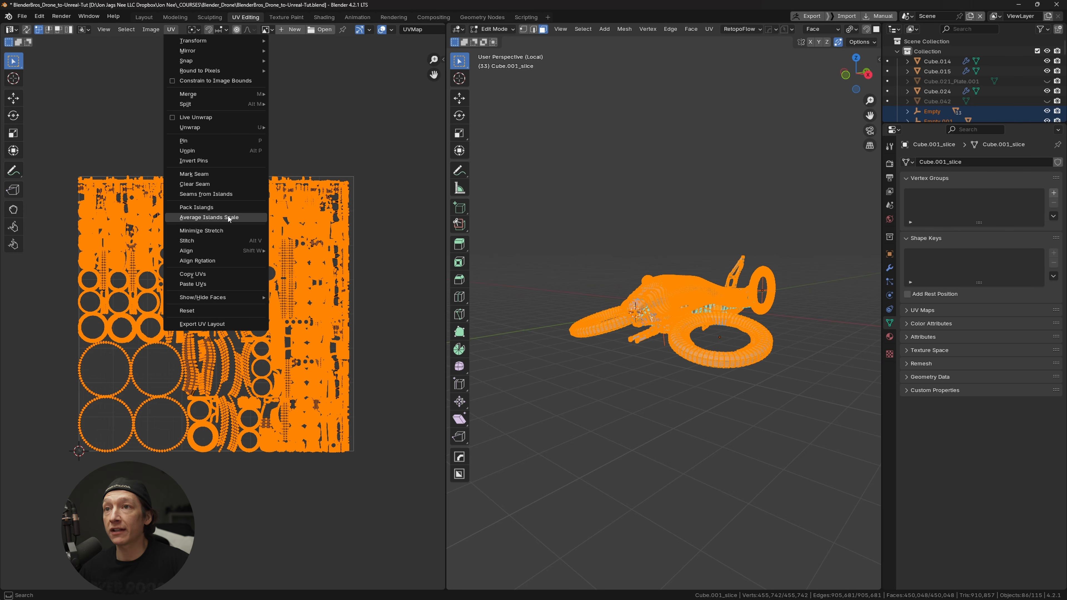
click(209, 221)
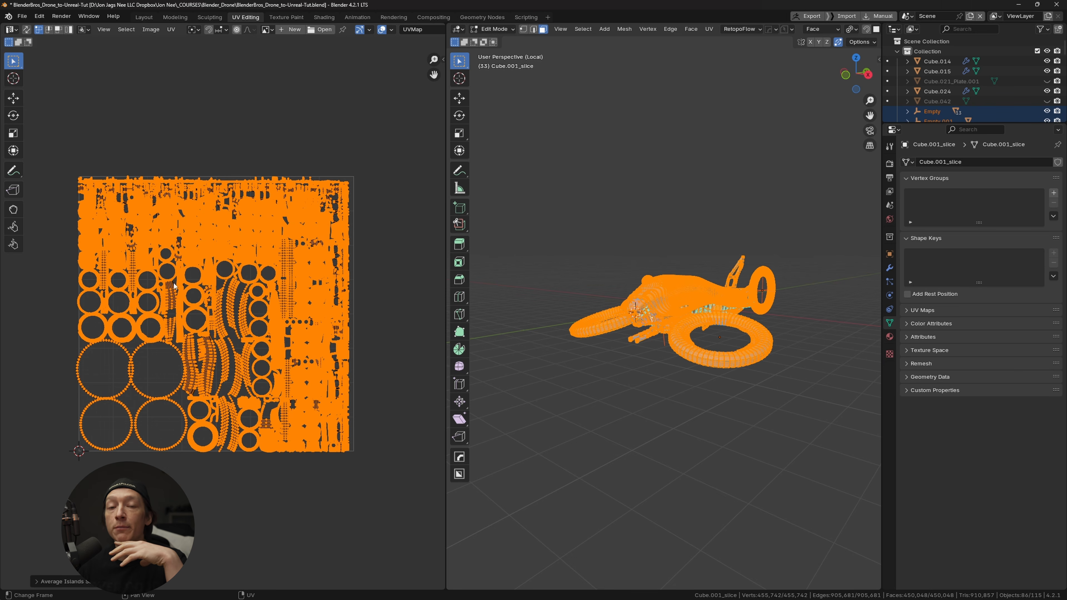
- Pack the drone's UV islands
click(170, 30)
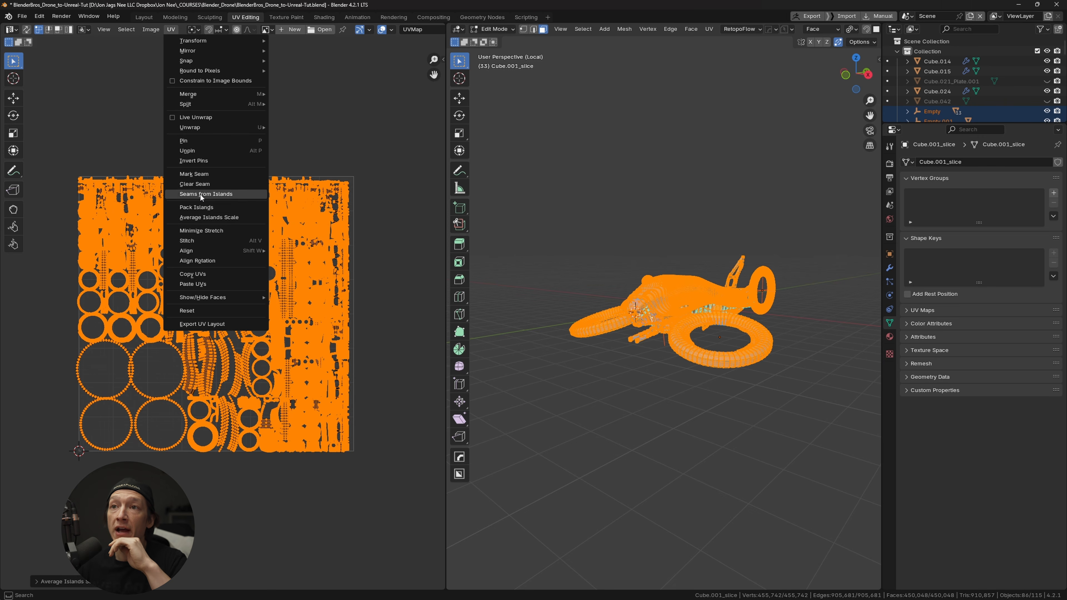
click(197, 207)
click(186, 355)
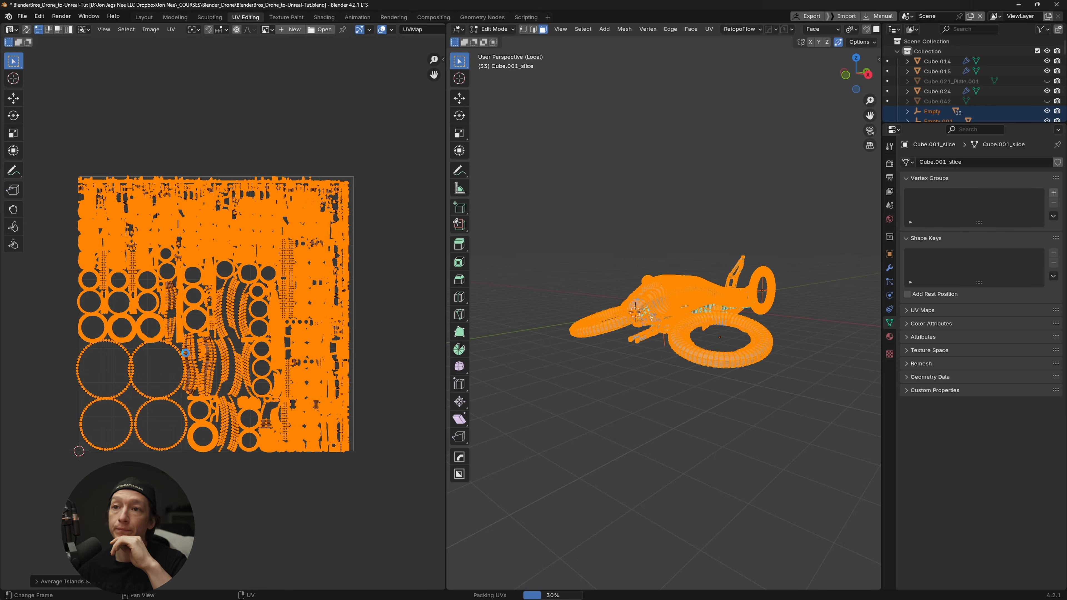
- Deselect the UVs and examine the arrangement and relative size of the packed islands up close
click(280, 164)
scroll(244, 191, up, 6)
scroll(231, 191, down, 4)
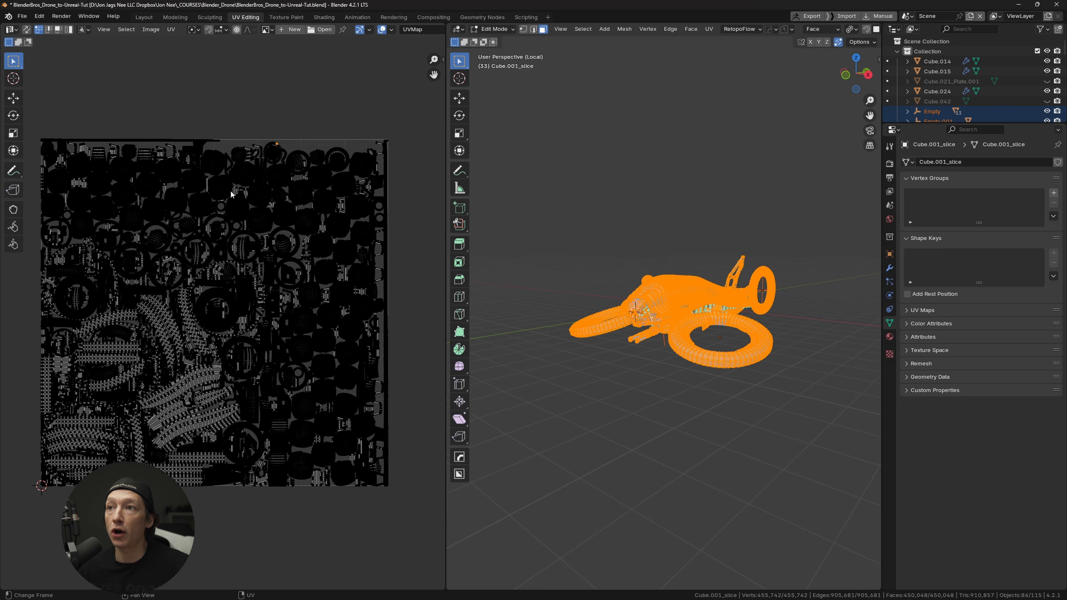
scroll(230, 192, up, 5)
scroll(239, 192, down, 5)
scroll(233, 183, up, 6)
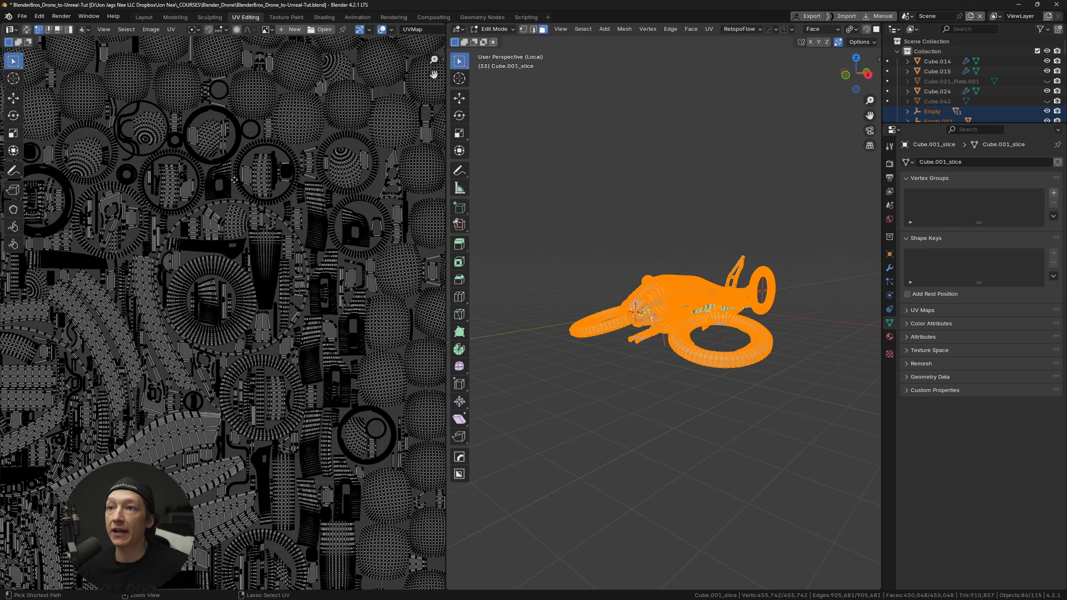
scroll(229, 176, down, 1)
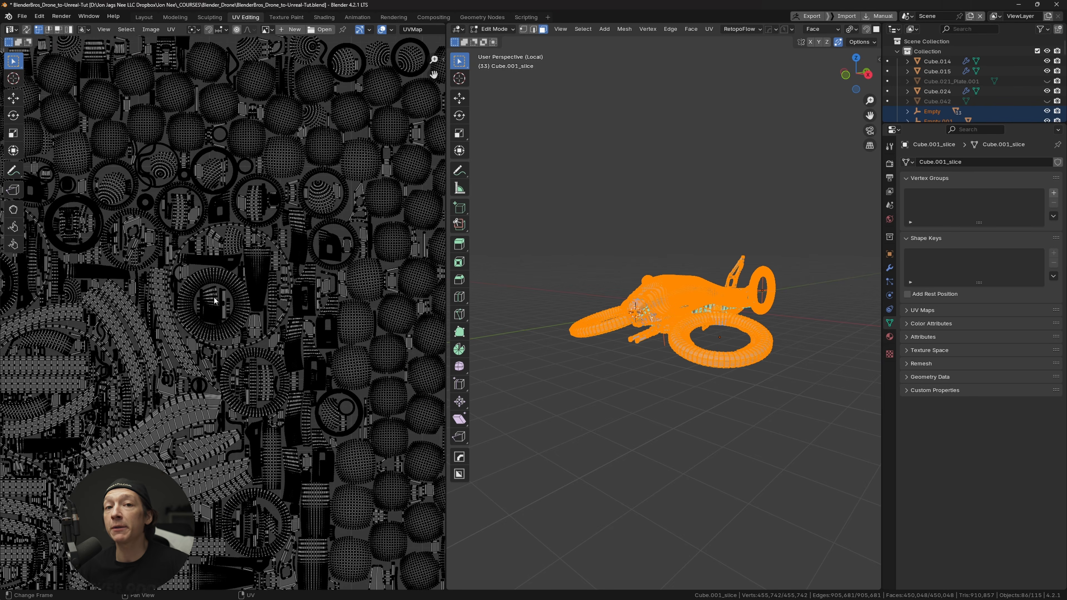
- Return to Object Mode, leave local view, and select and isolate the drone's top body panel
ctrl+middle_drag(213, 297, 209, 254)
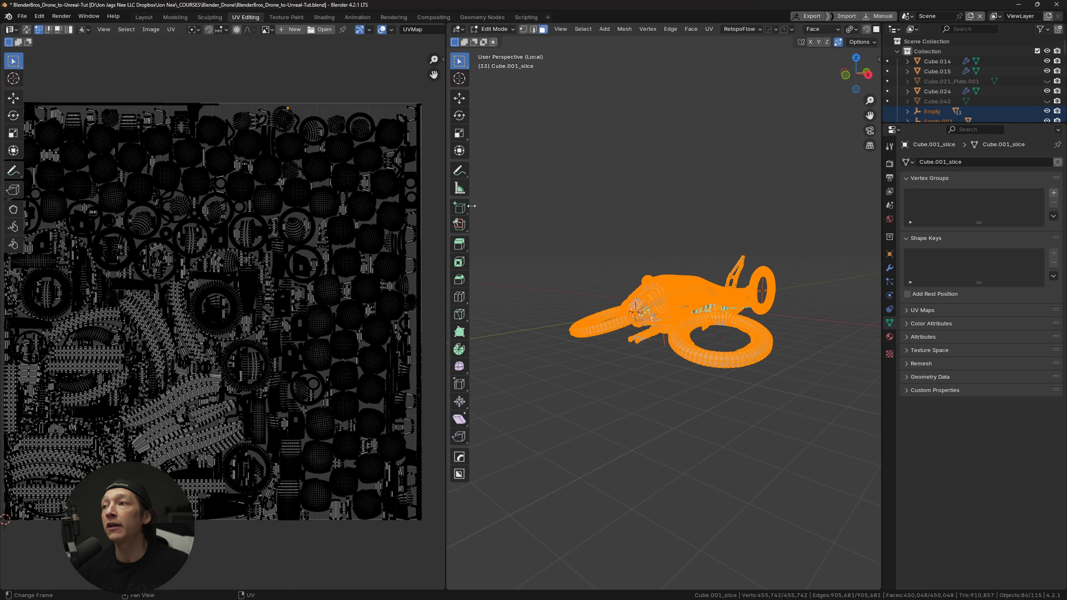
key(Tab)
click(694, 291)
middle_drag(694, 291, 651, 344)
key(KP_Divide)
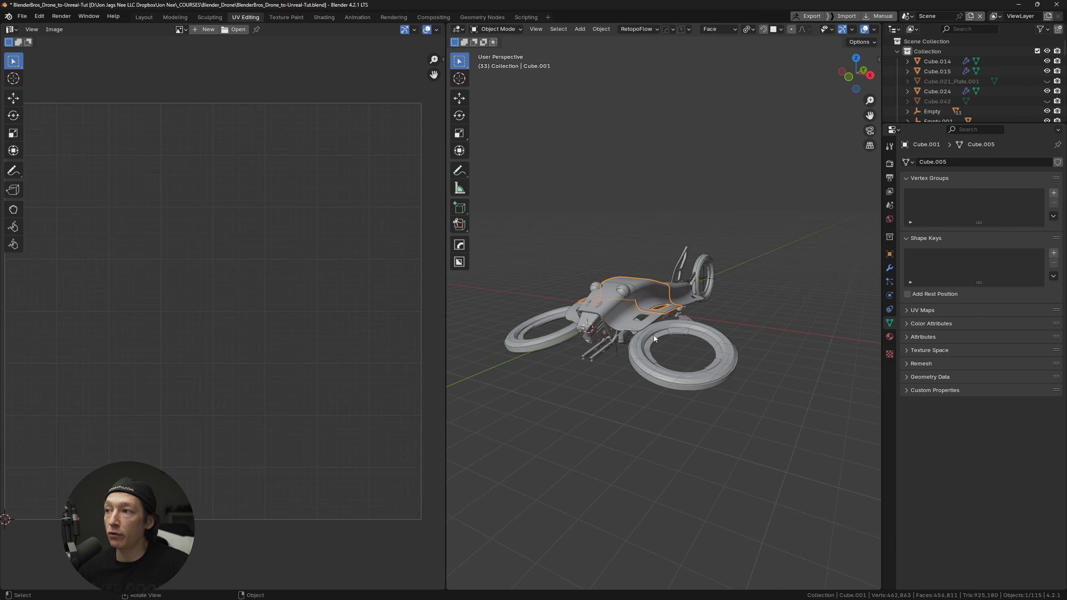
key(KP_Divide)
middle_drag(654, 308, 682, 296)
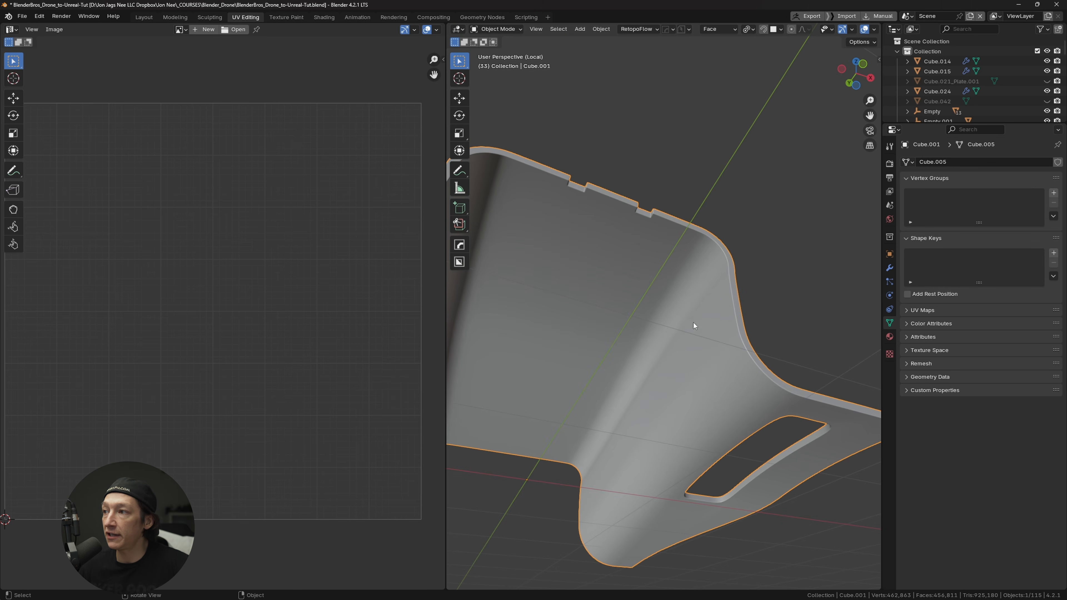
- Switch the body panel to face editing, select one of its faces, and exit the isolated view
key(ctrl+Tab)
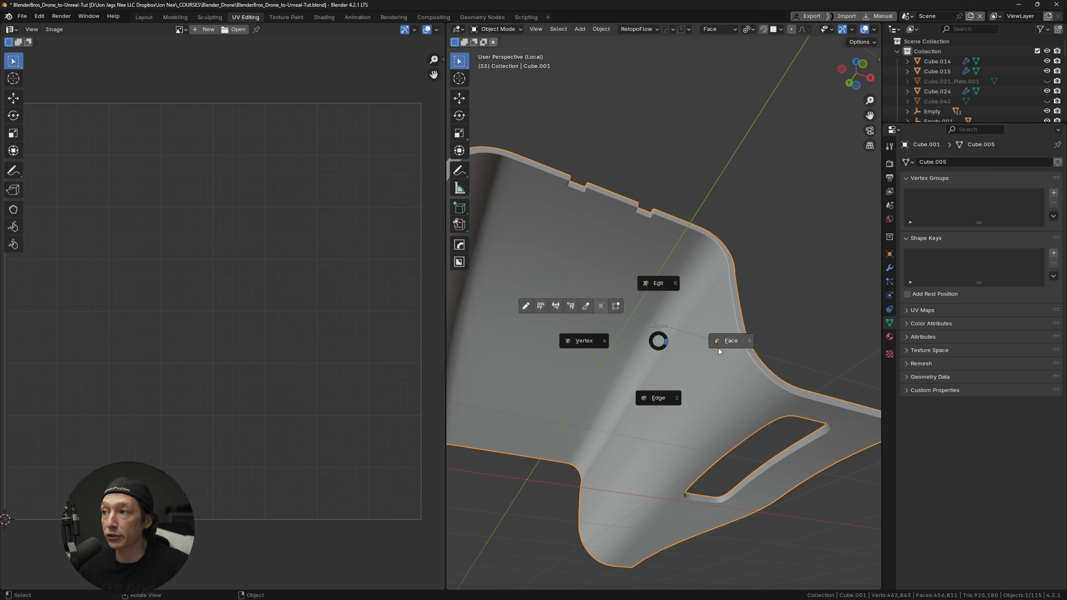
click(710, 342)
click(708, 377)
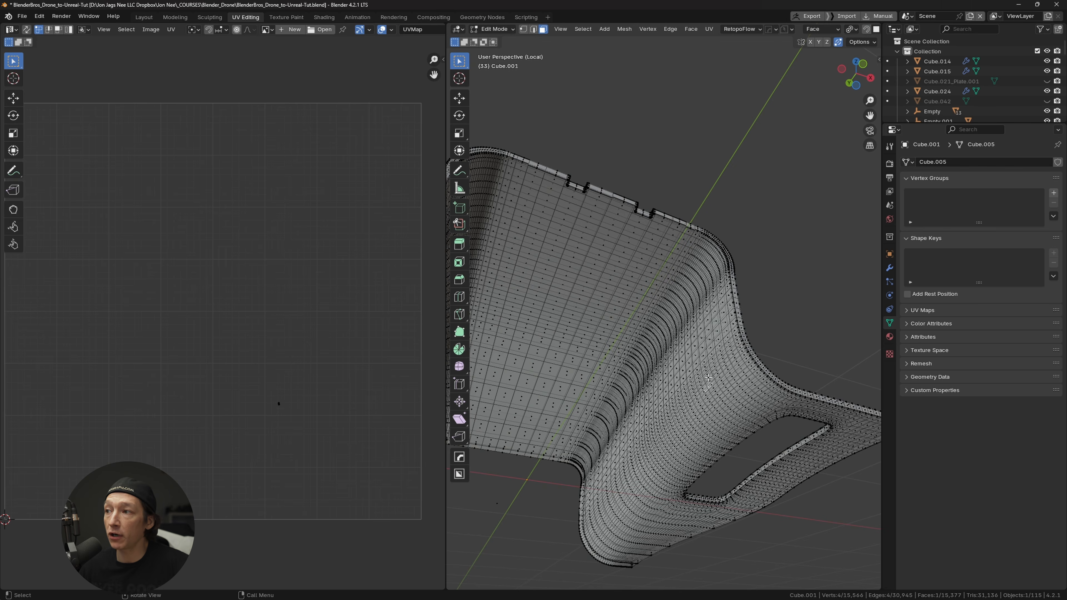
middle_drag(720, 339, 640, 350)
key(alt+z)
key(KP_Divide)
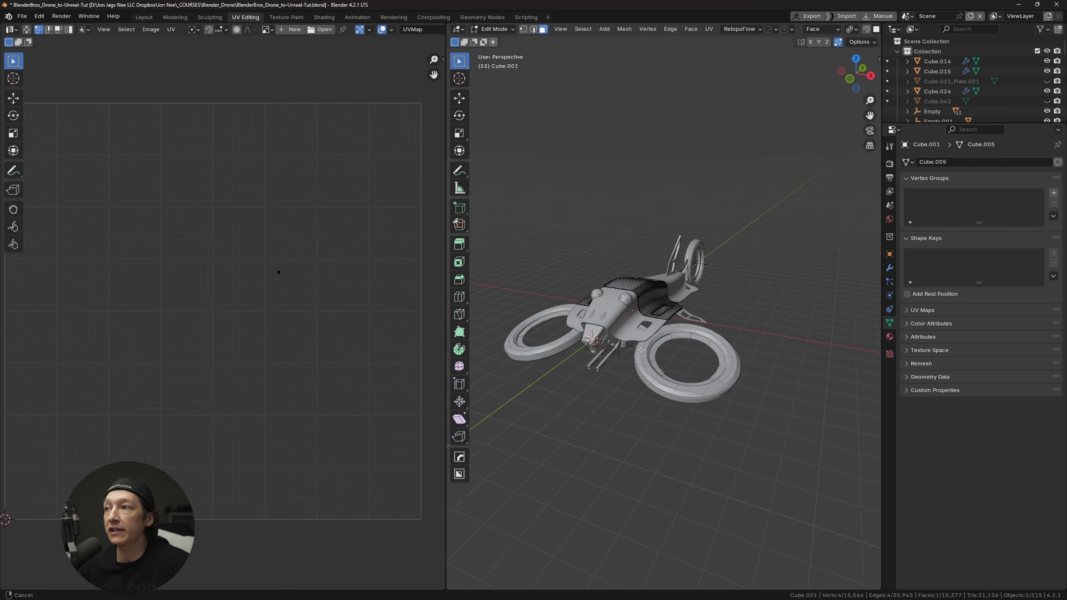
- Select all faces of the top body panel and examine its share of the UV layout
scroll(640, 350, up, 6)
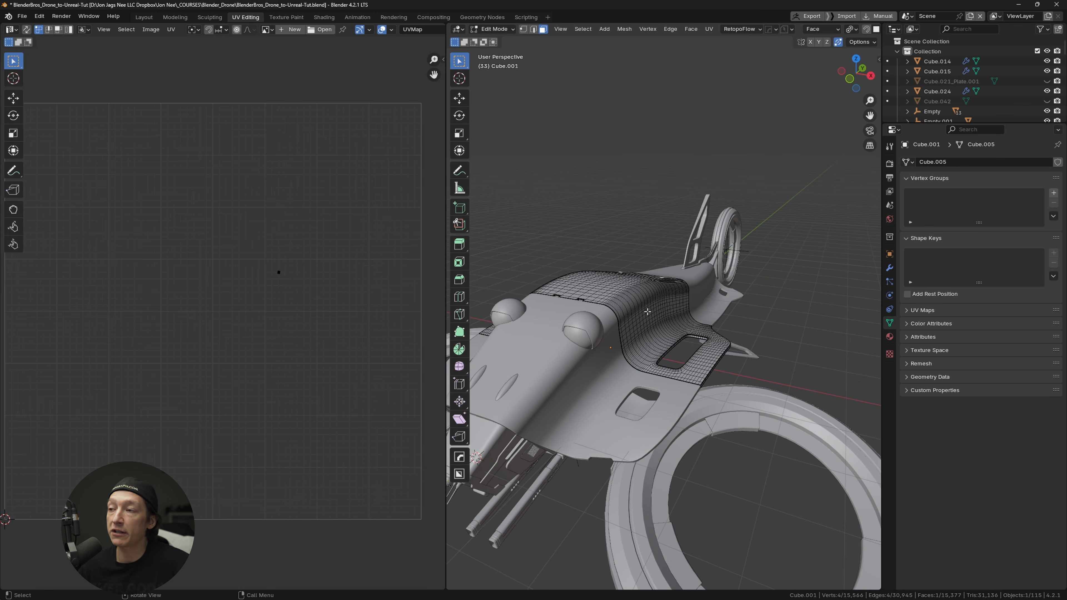
key(a)
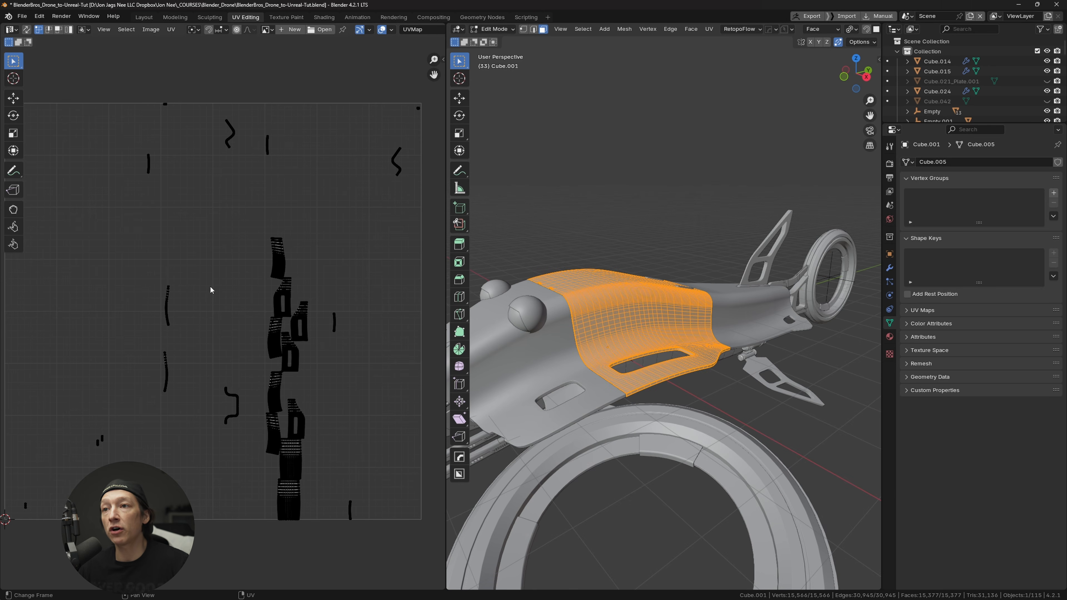
middle_drag(235, 268, 231, 296)
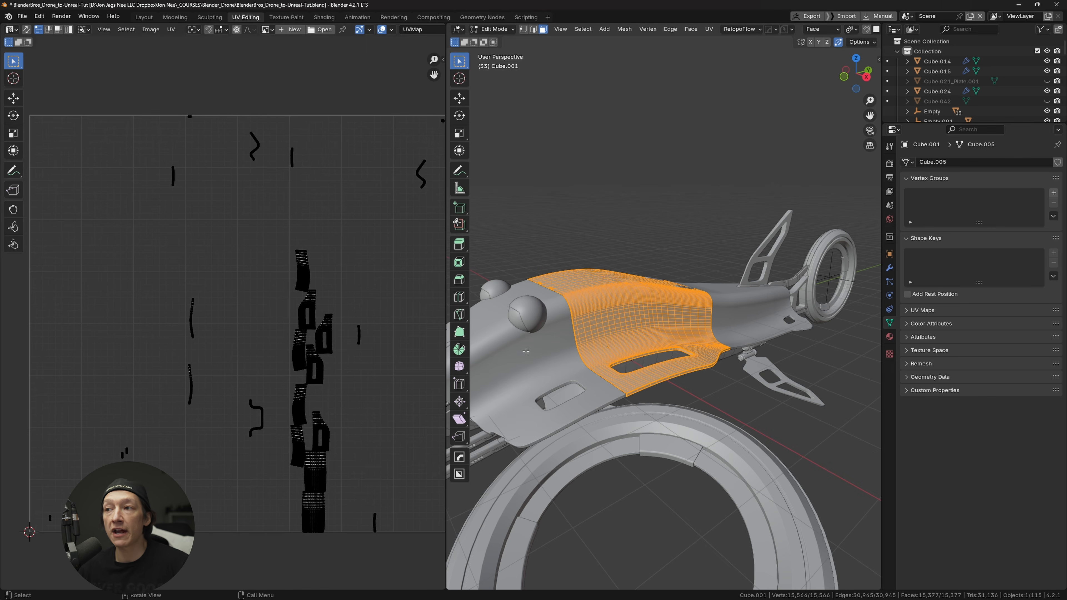
- Return to Object Mode, select the whole drone and join its parts into one object
key(ctrl+Tab)
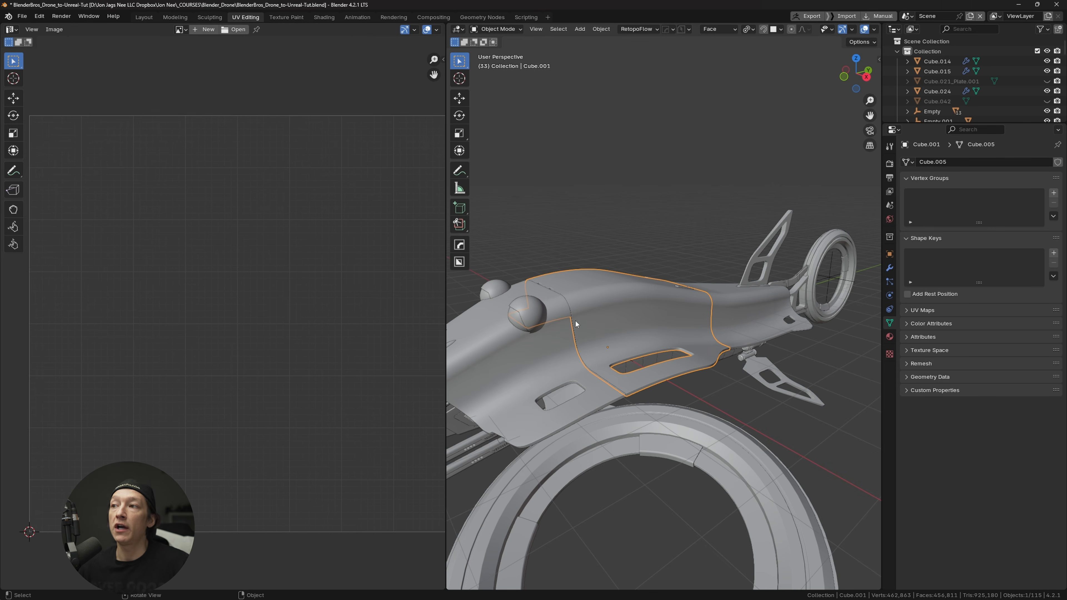
middle_drag(576, 321, 648, 343)
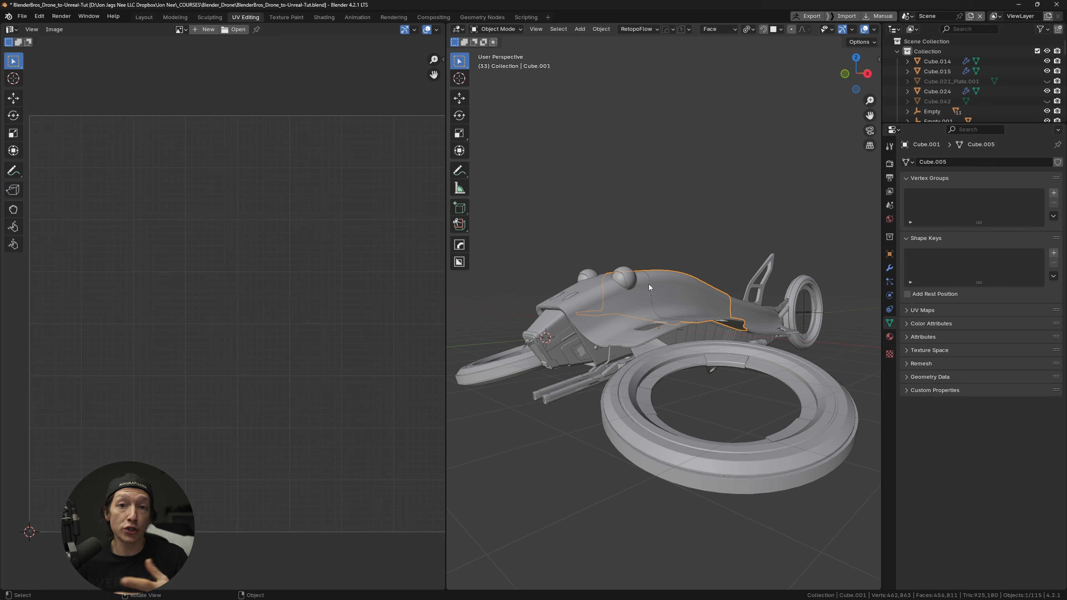
middle_drag(655, 293, 856, 212)
middle_drag(674, 269, 675, 346)
drag(509, 218, 808, 405)
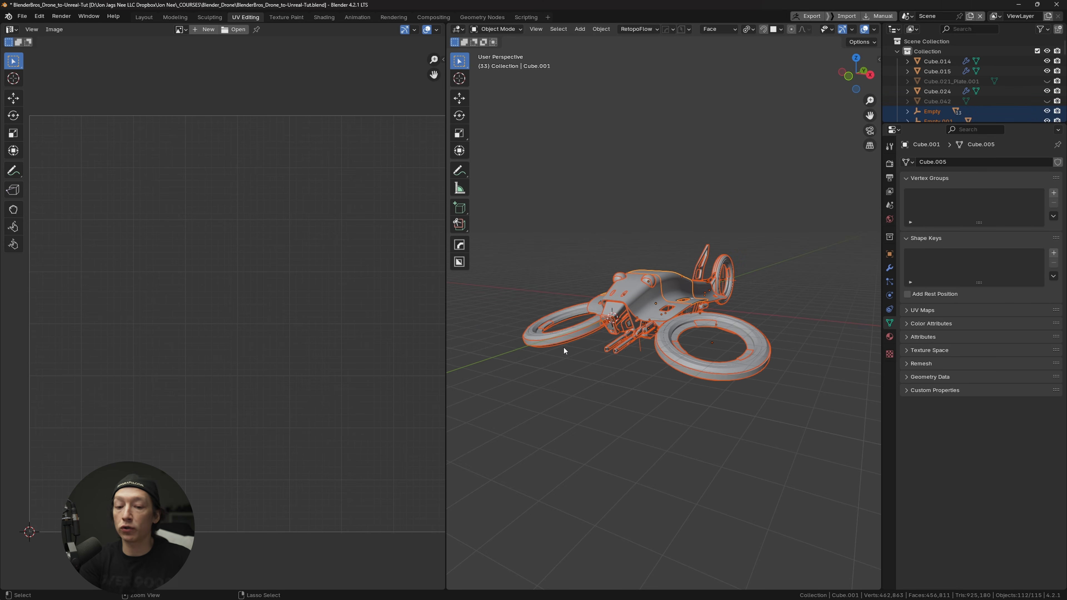
drag(521, 211, 853, 459)
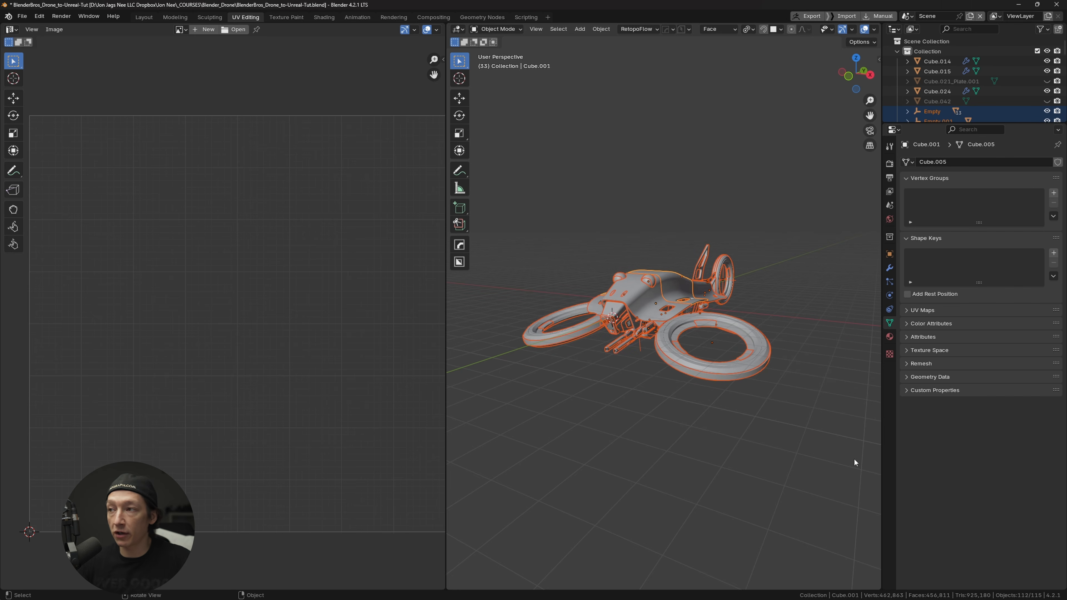
key(ctrl+j)
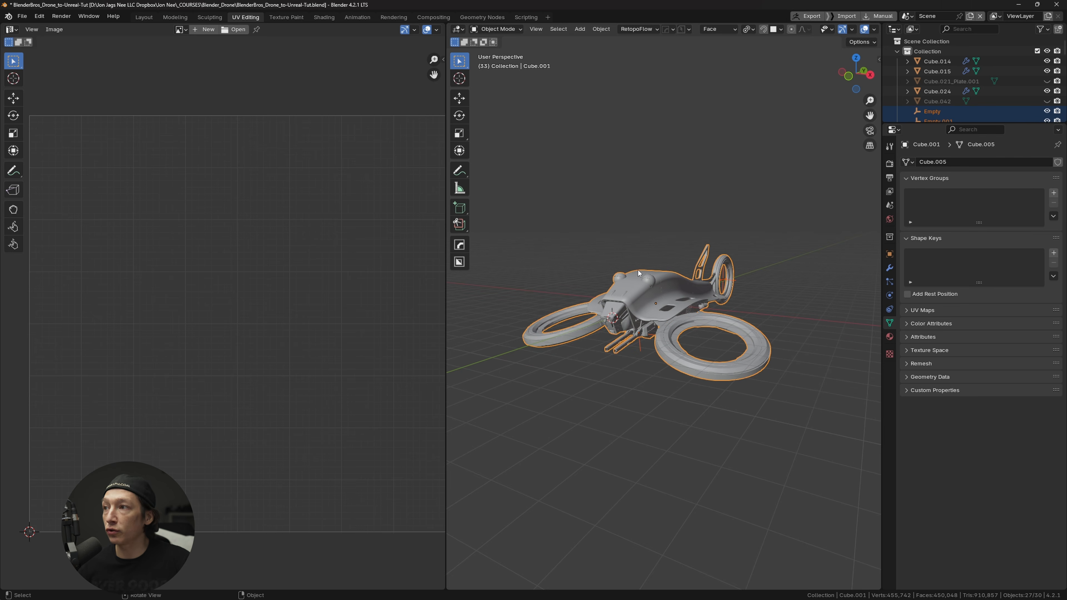
- Find the joined drone object in the Drone Tut collection and rename it Drone_Tut_low
scroll(943, 102, down, 6)
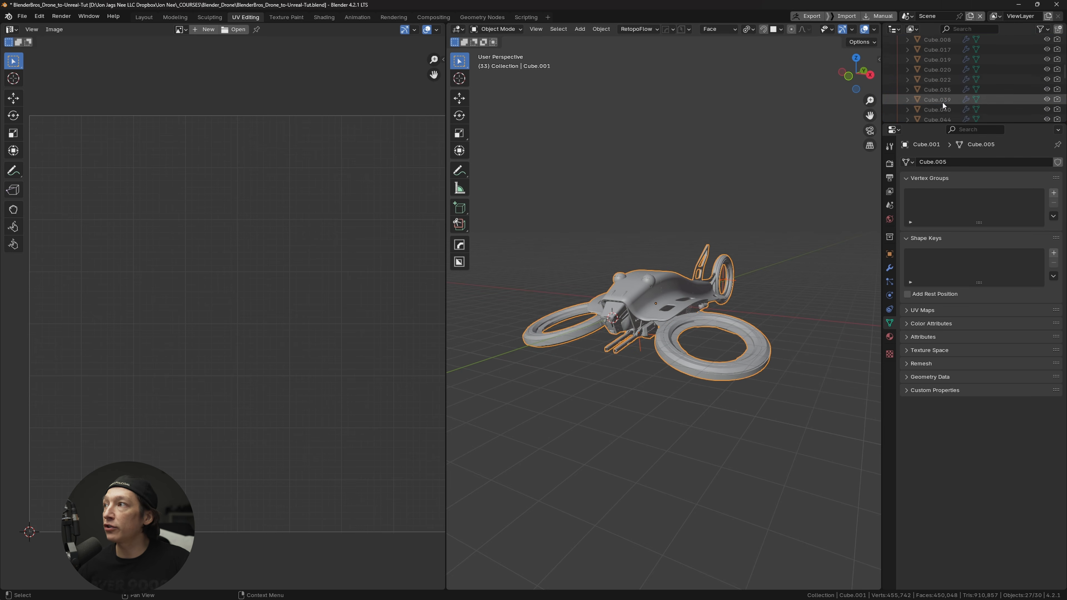
scroll(941, 101, up, 5)
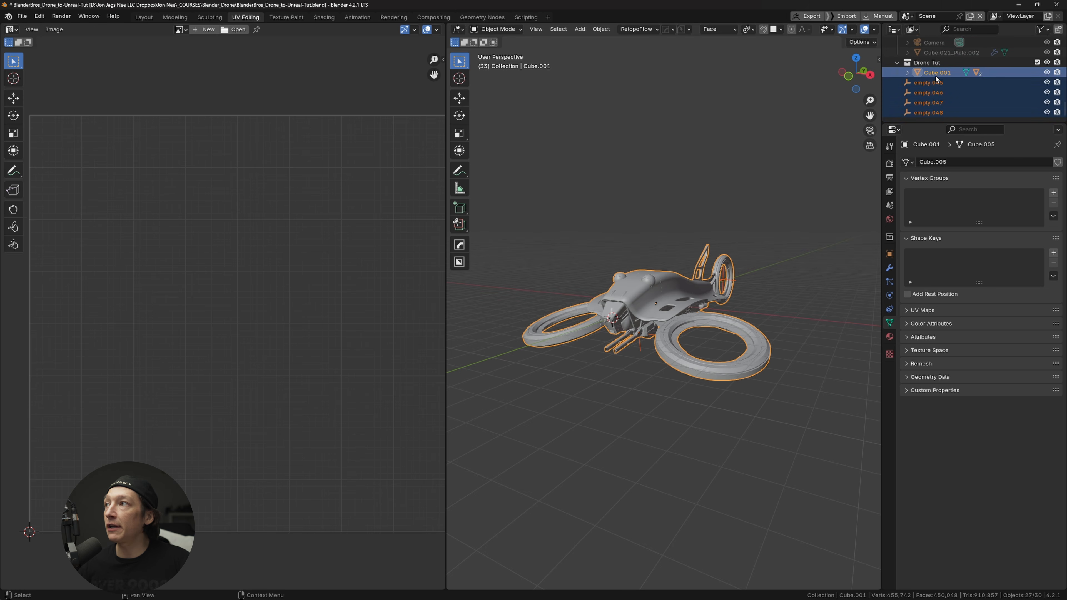
click(936, 72)
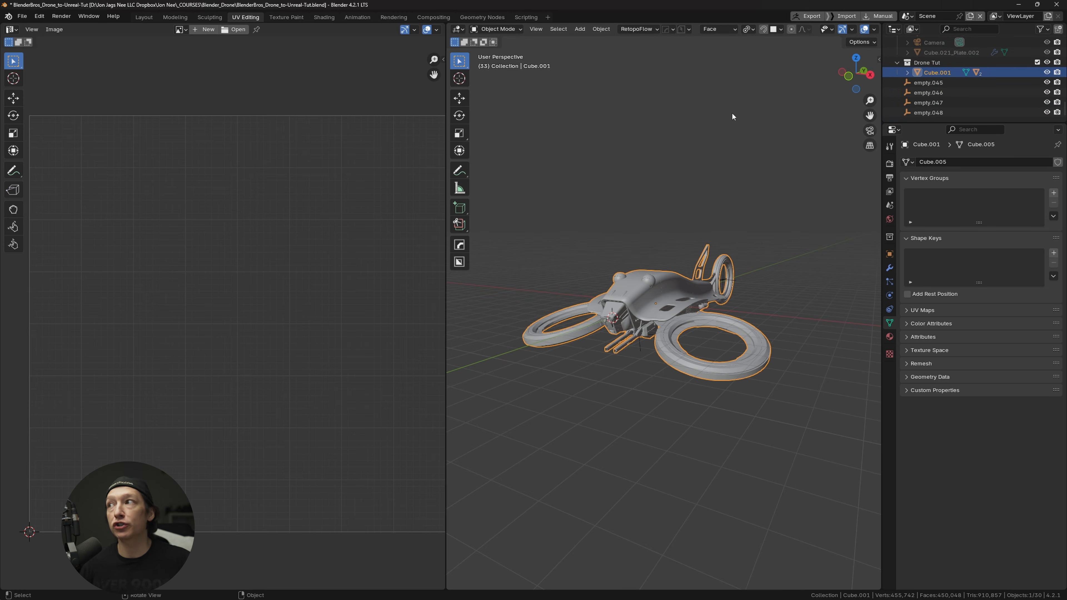
double_click(939, 72)
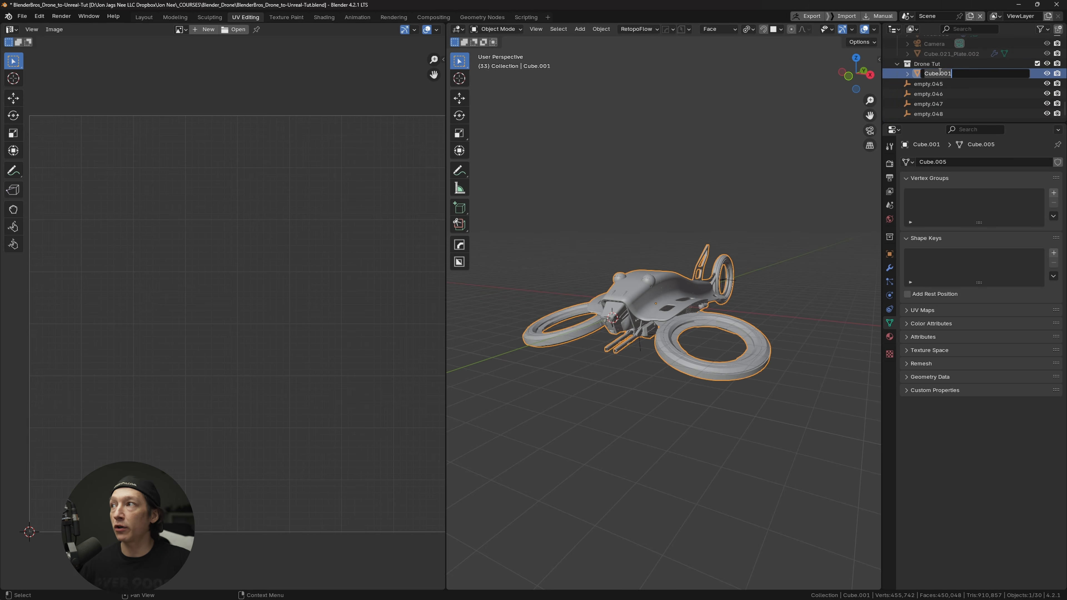
text(Dron)
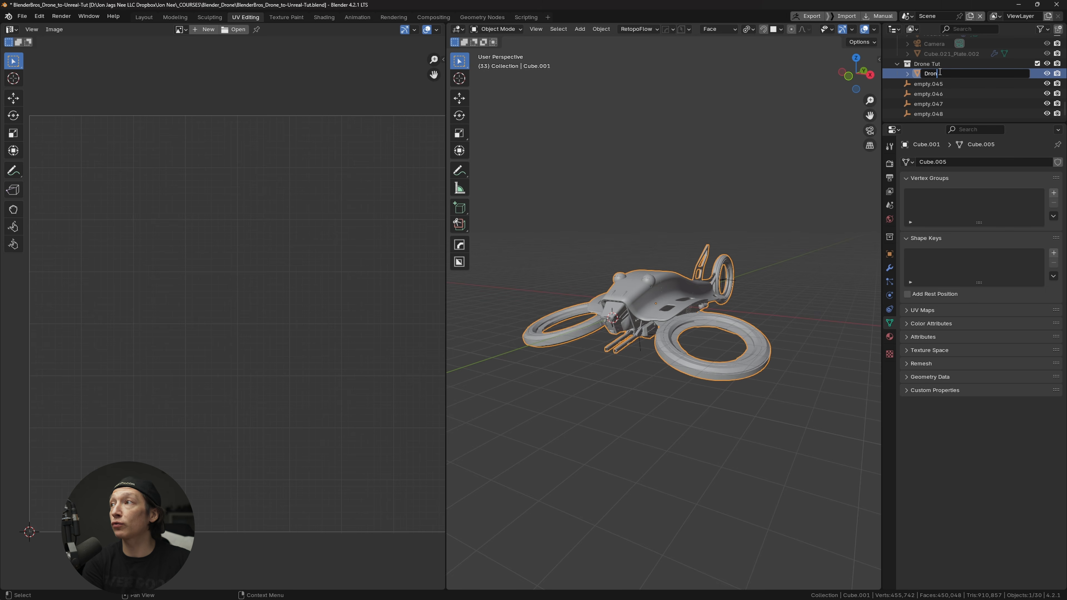
text(e_Tut_l)
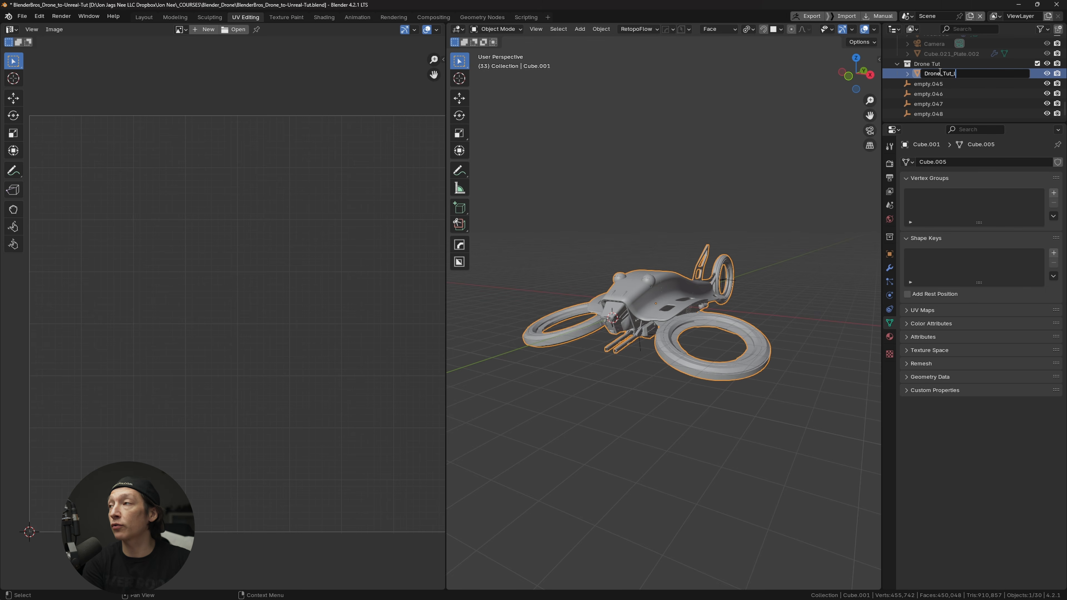
text(ow)
key(Return)
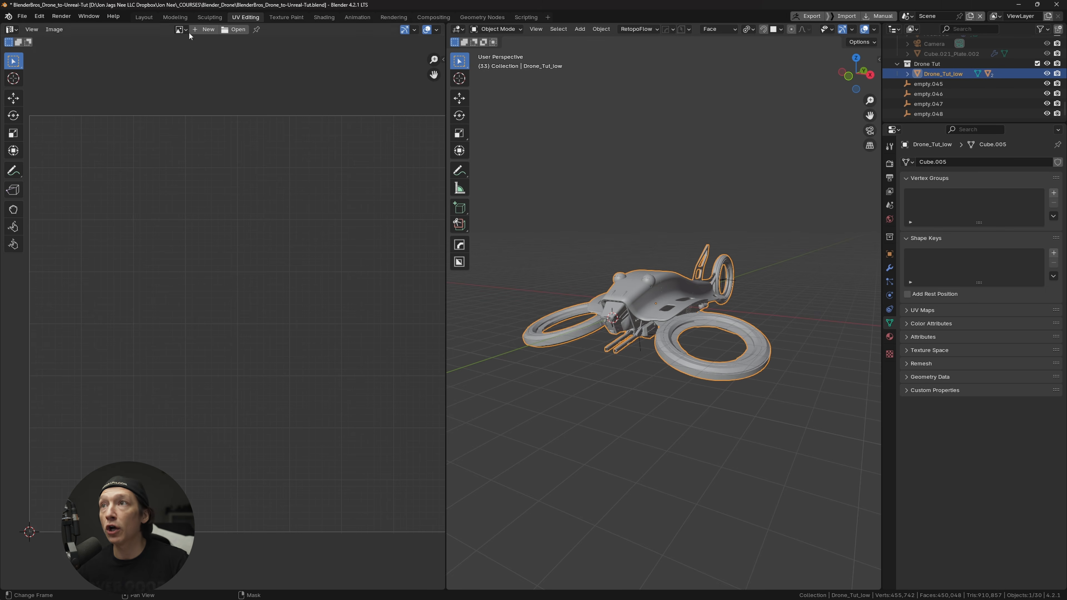
- Switch to the Layout workspace, turn off the wireframe overlay and deselect the drone
click(144, 18)
scroll(508, 291, down, 10)
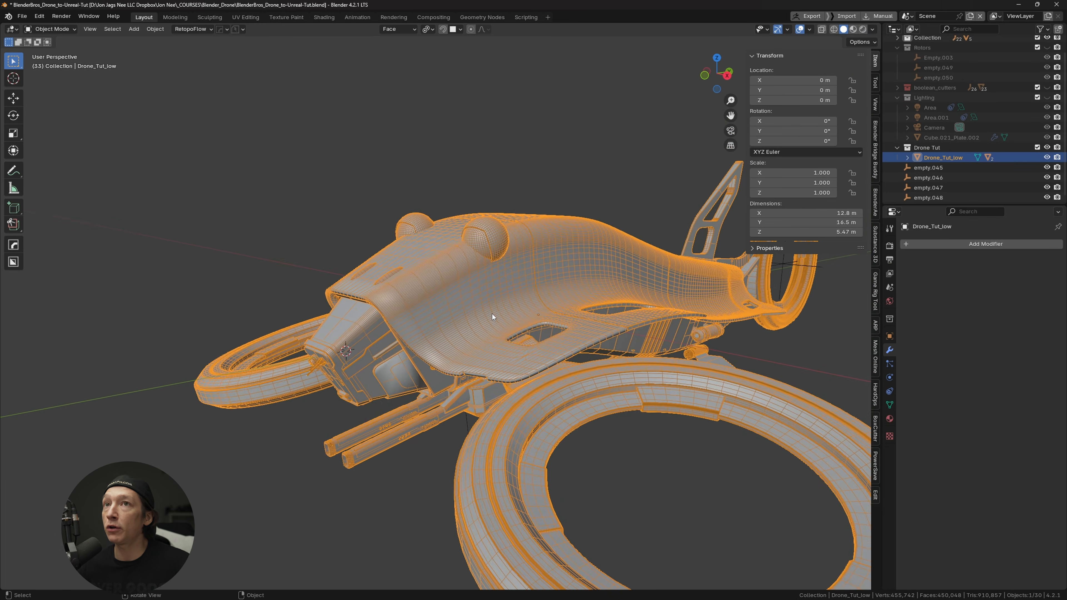
click(809, 29)
click(748, 195)
click(509, 211)
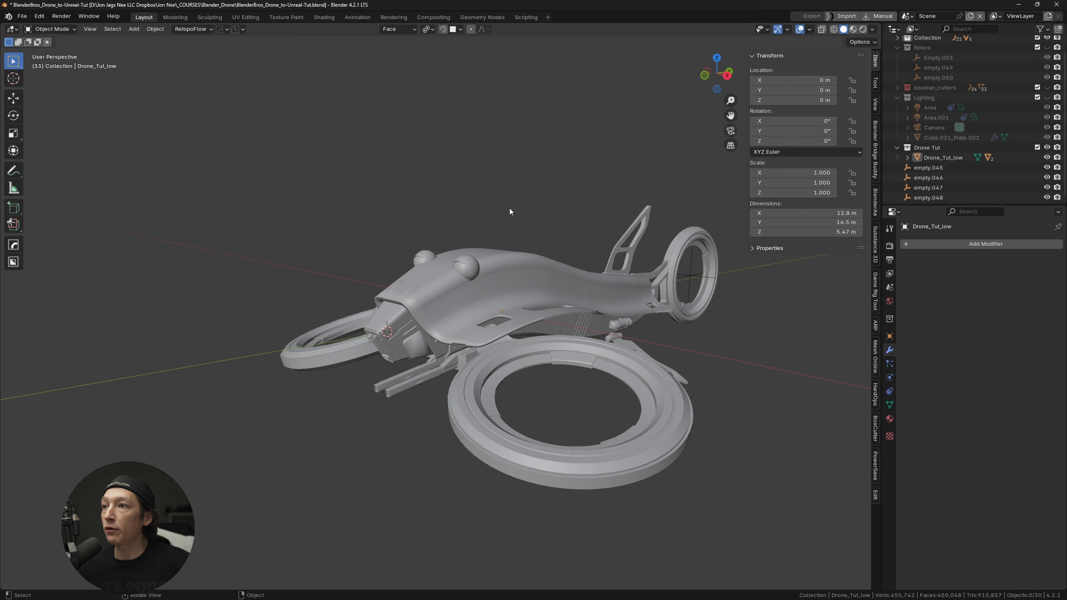
- Apply Shade Auto Smooth to the joined drone
click(521, 289)
middle_drag(521, 288, 480, 277)
right_click(507, 287)
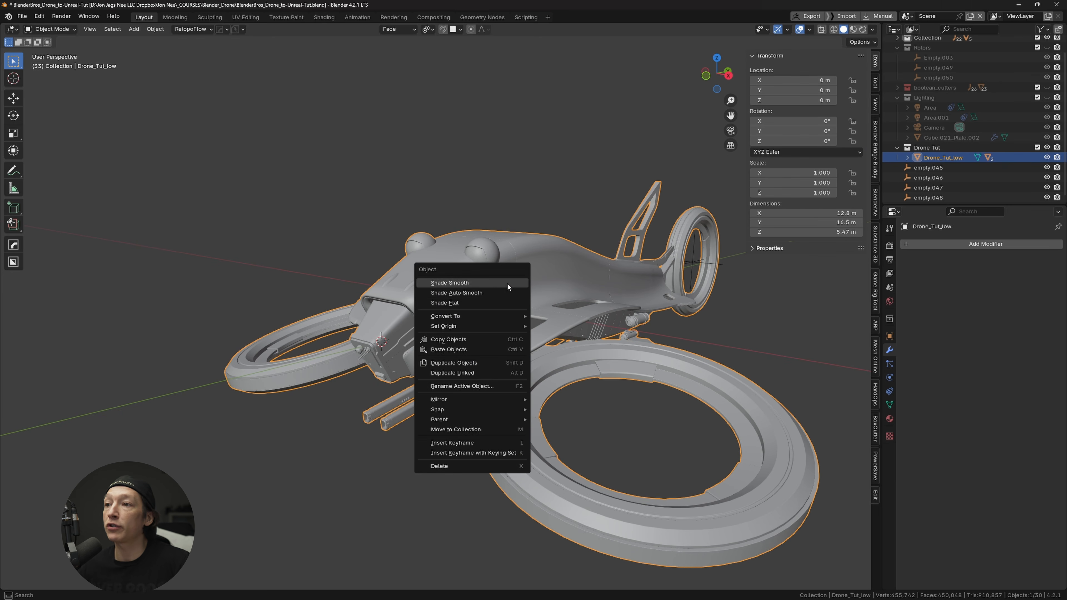
click(481, 293)
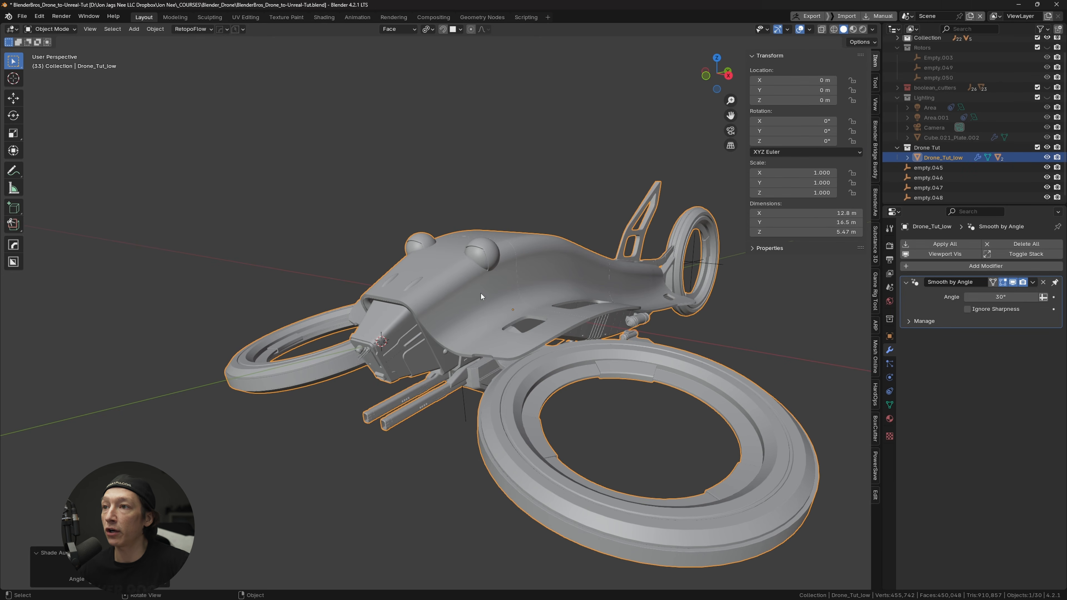
- Inspect the drone's shading from several sides and apply Shade Auto Smooth once more
middle_drag(504, 296, 460, 282)
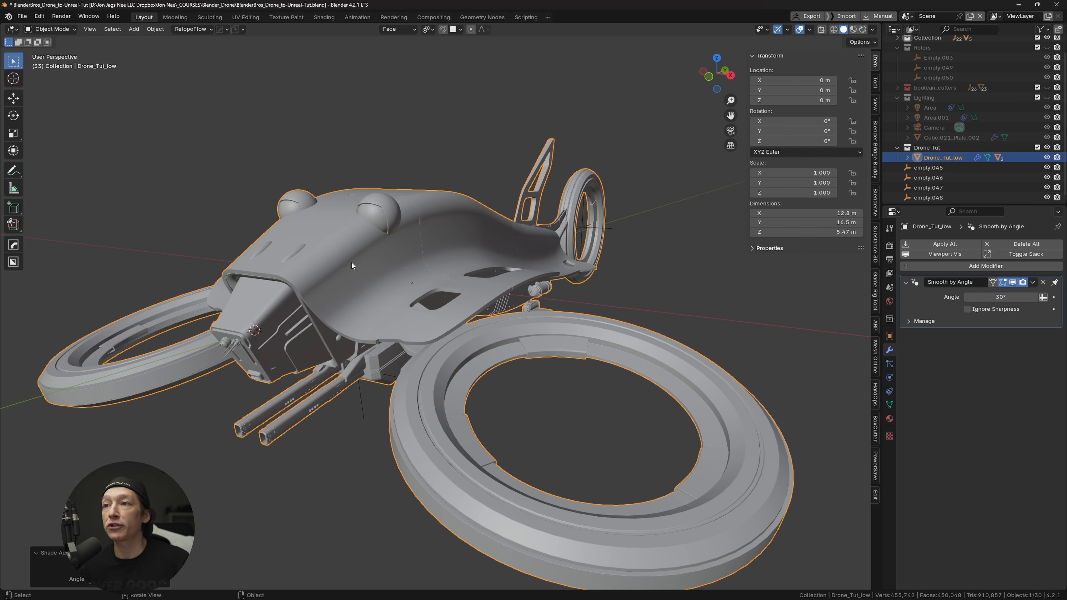
shift+middle_drag(351, 262, 415, 289)
middle_drag(486, 285, 517, 313)
right_click(360, 270)
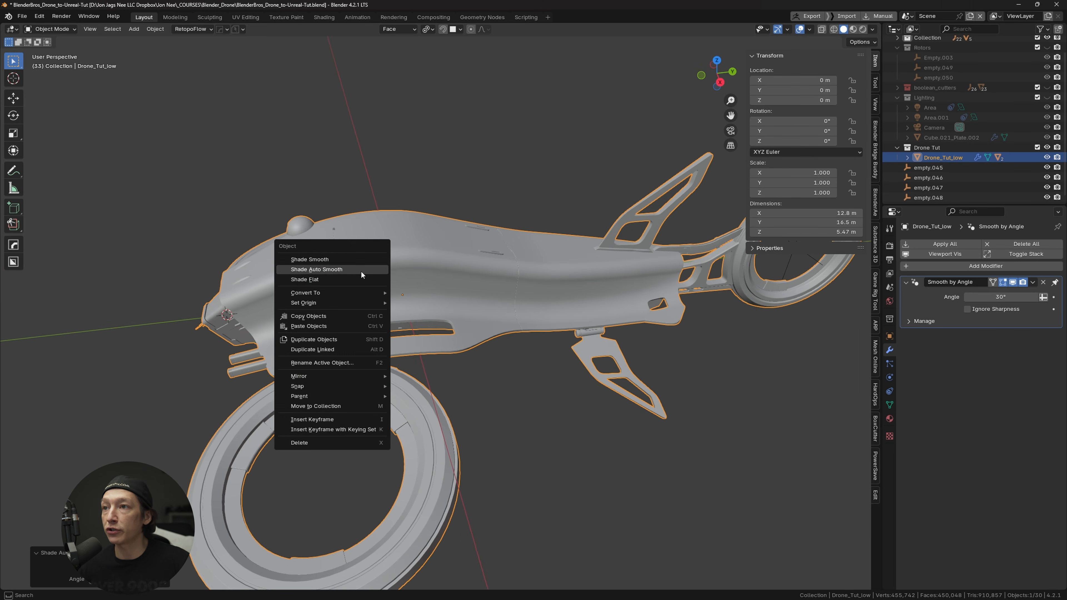
click(322, 270)
middle_drag(358, 269, 422, 223)
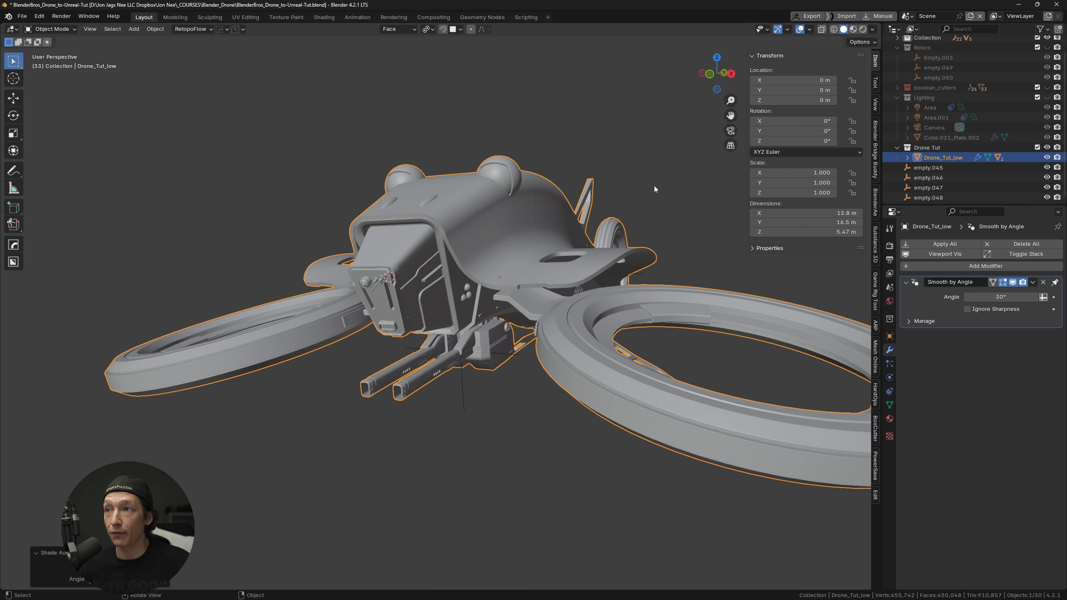
scroll(390, 208, up, 5)
scroll(416, 130, down, 6)
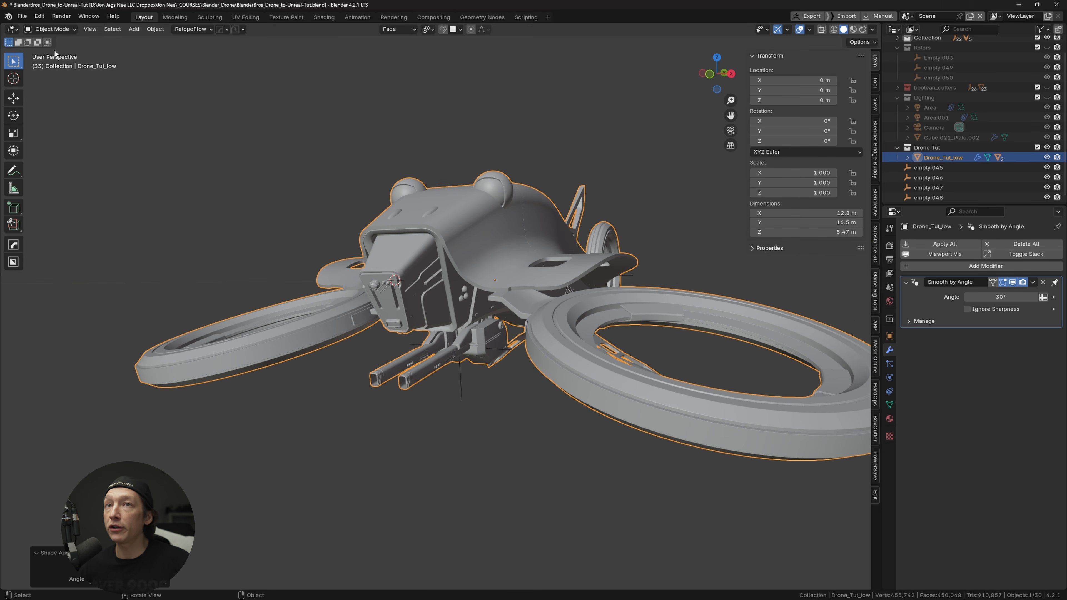
- Export only the selected drone as an FBX file named Drone_Tut-to-Unreal.fbx in the Mesh folder
click(23, 18)
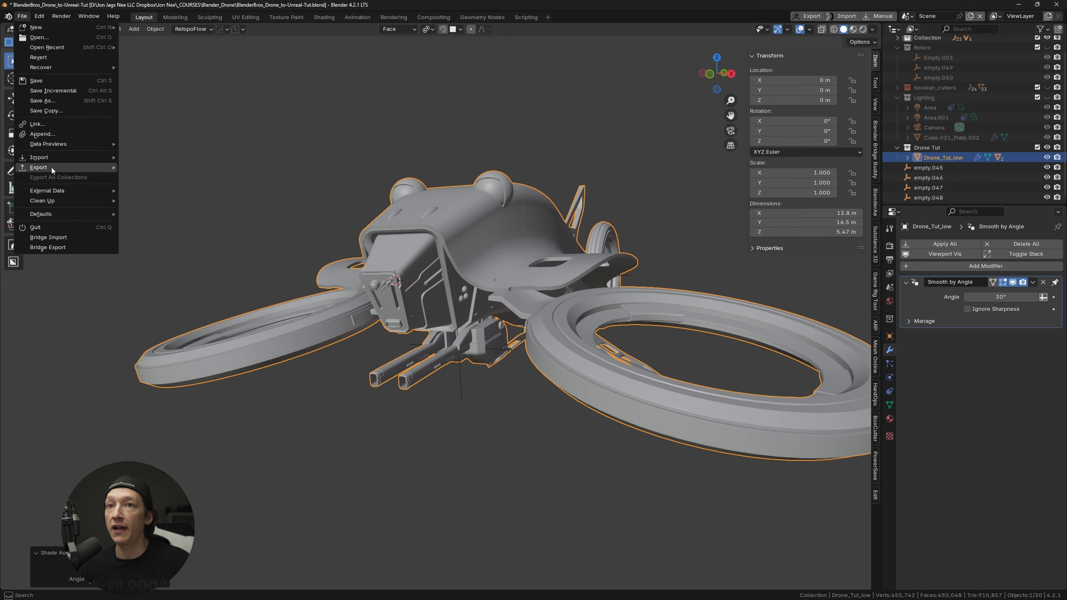
mouse_move(38, 167)
click(151, 257)
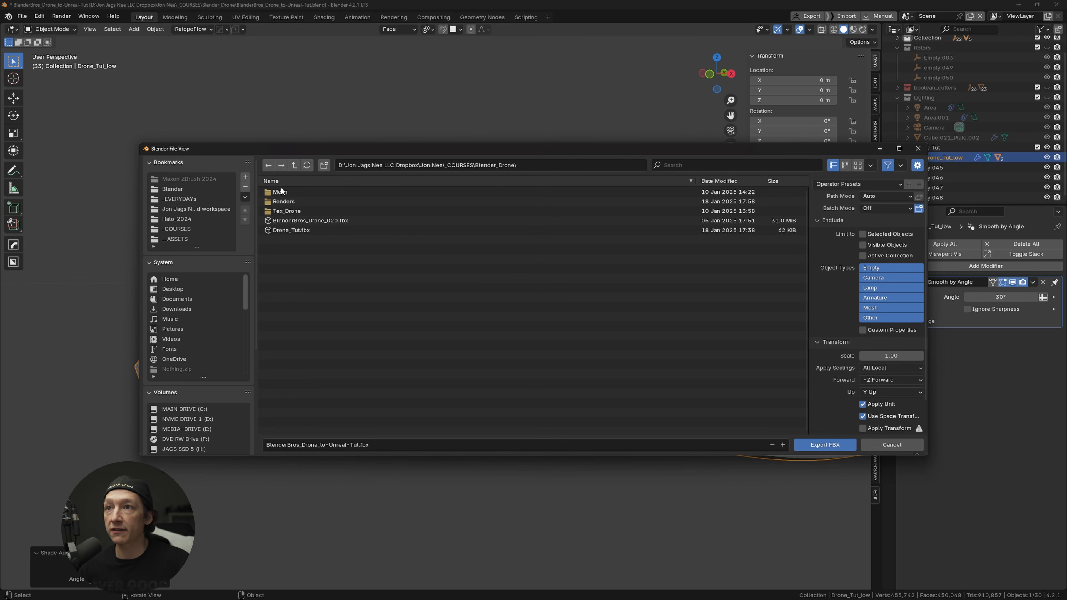
click(297, 230)
click(298, 446)
click(293, 445)
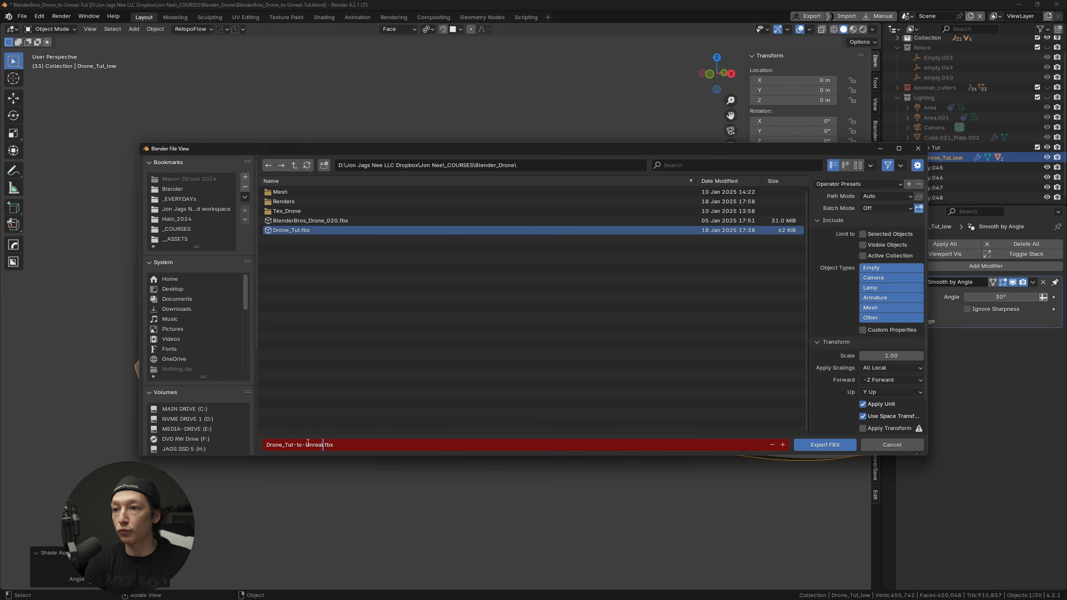
click(863, 238)
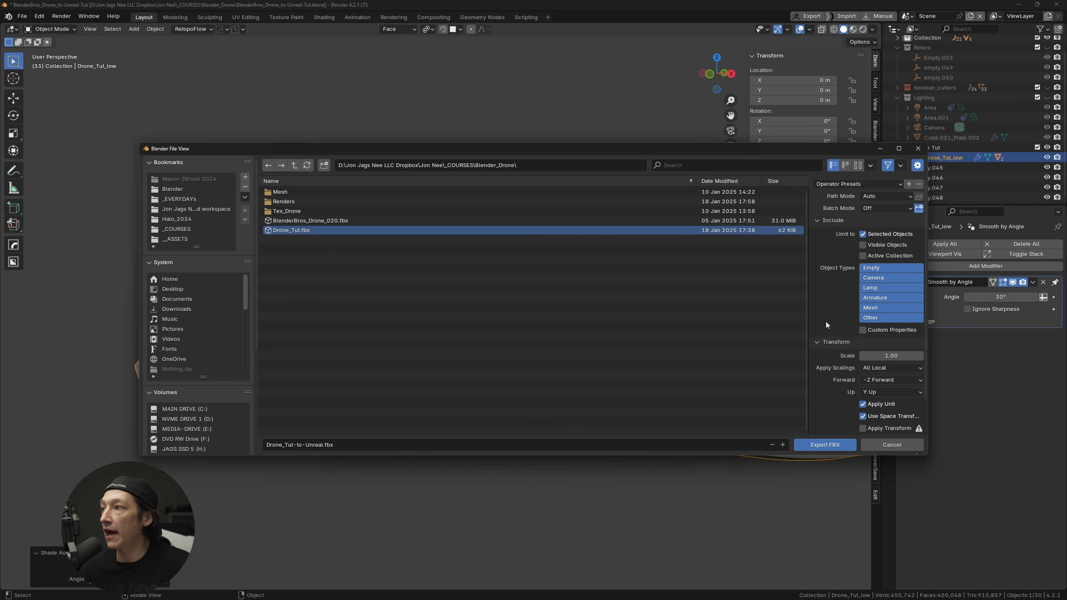
click(824, 445)
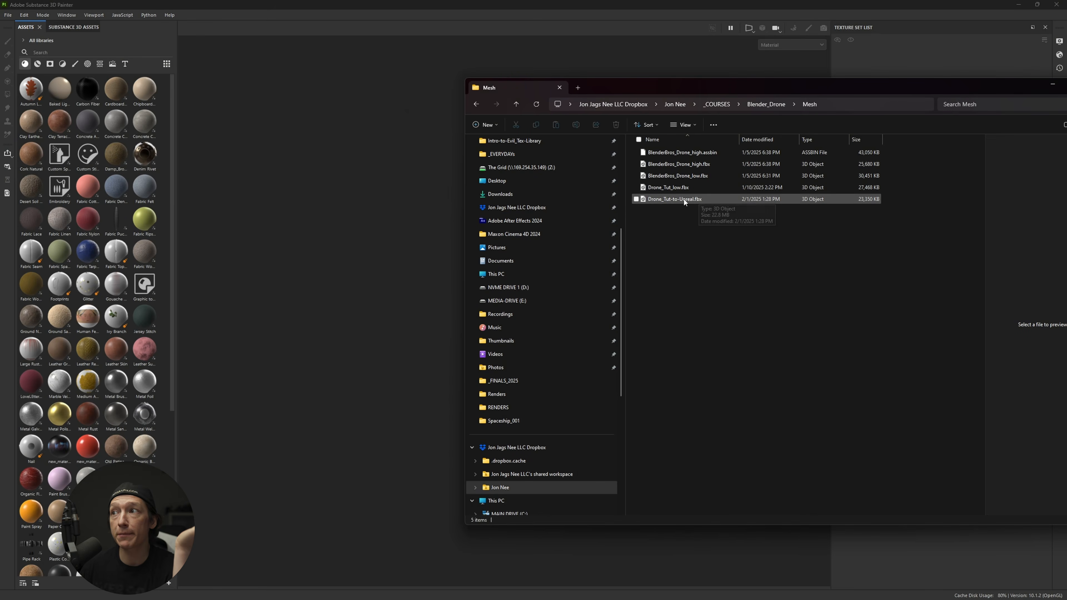
- Create a new Substance 3D Painter project from Drone_Tut-to-Unreal.fbx with a document resolution of 4096
mouse_move(683, 199)
mouse_down()
mouse_move(689, 207)
mouse_move(345, 257)
mouse_up()
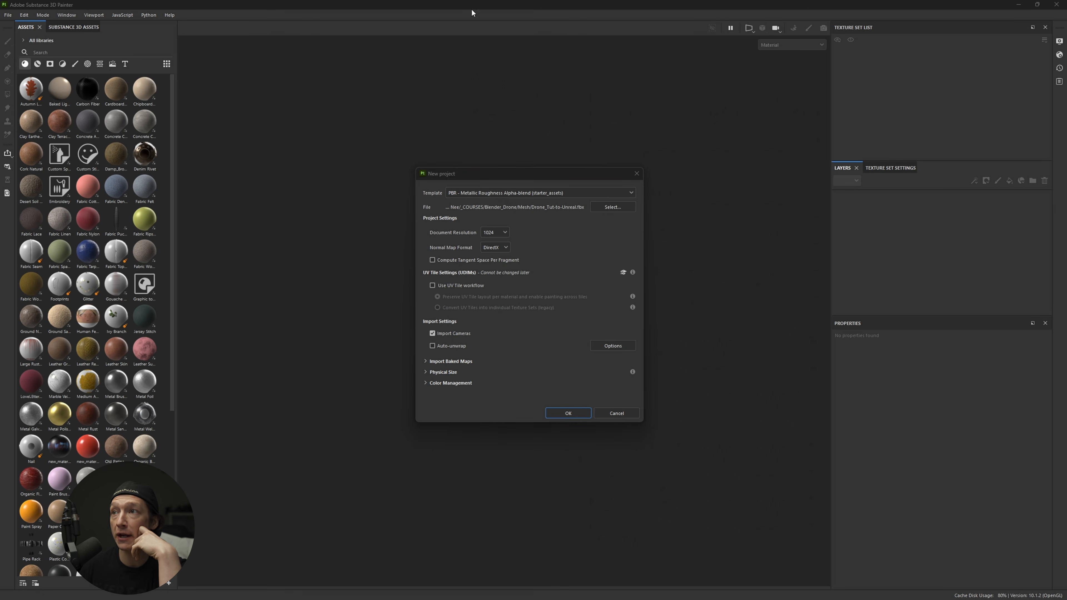
click(495, 233)
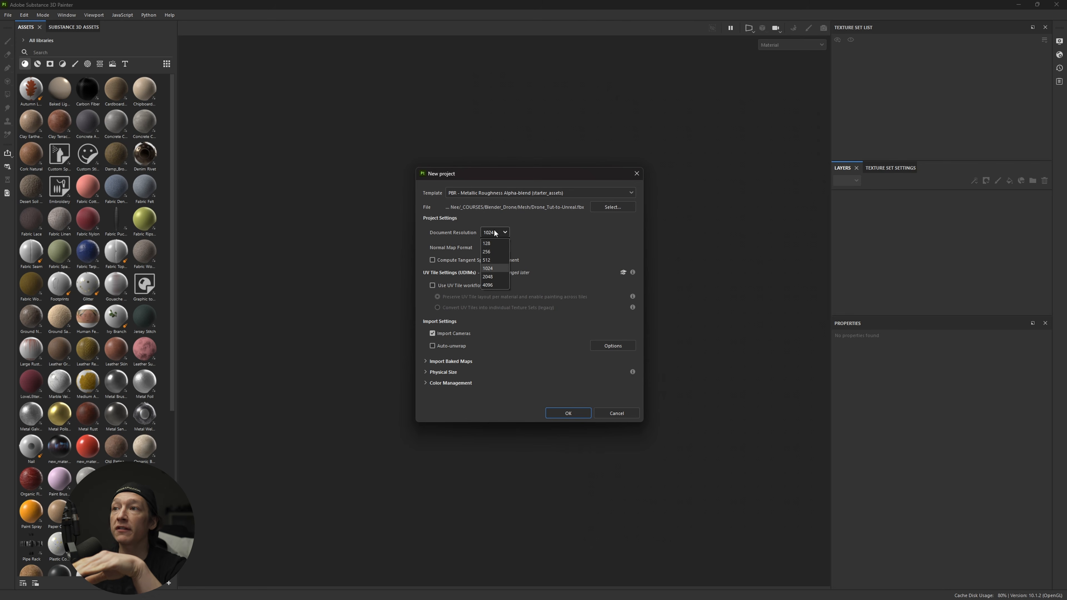
click(499, 284)
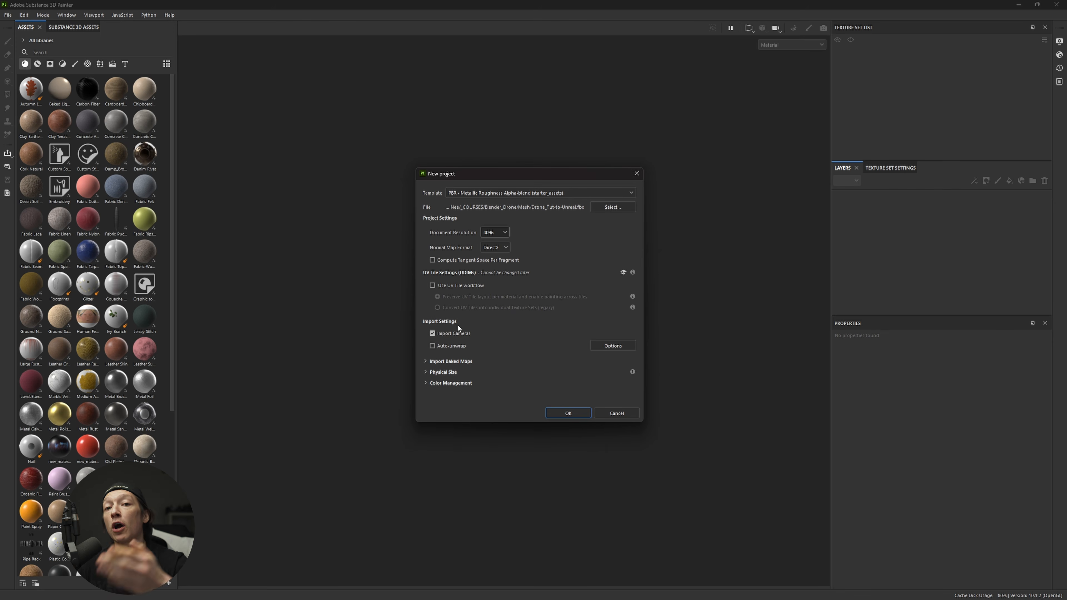
click(568, 414)
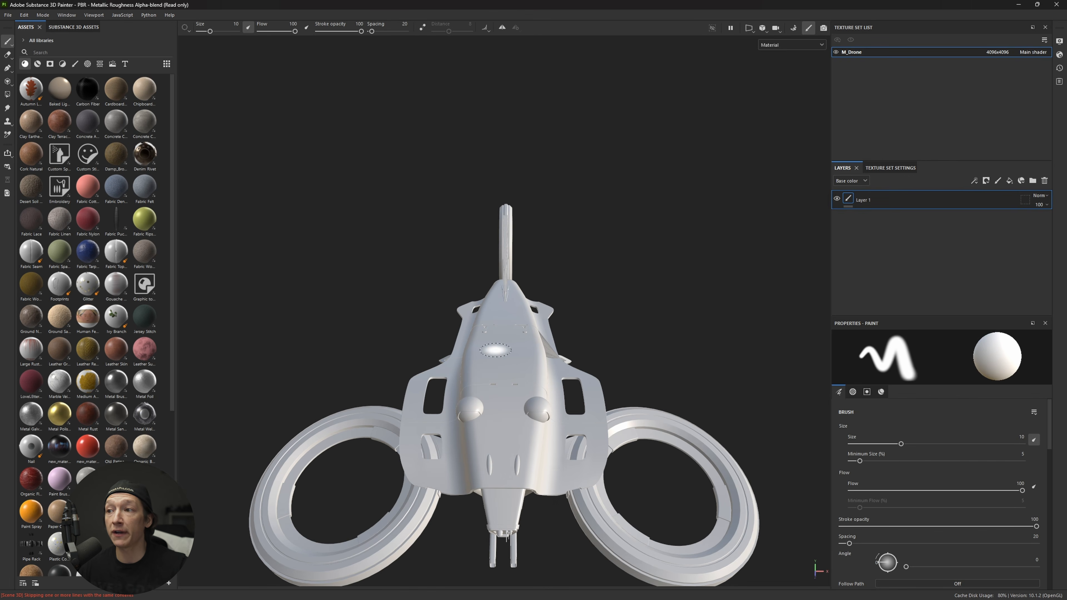
- Examine the imported drone's body and rings from several angles, up close and as a whole
mouse_move(495, 349)
alt+mouse_down()
mouse_move(441, 314)
mouse_move(471, 243)
mouse_move(444, 209)
mouse_move(638, 263)
mouse_move(458, 250)
mouse_move(458, 241)
alt+mouse_up()
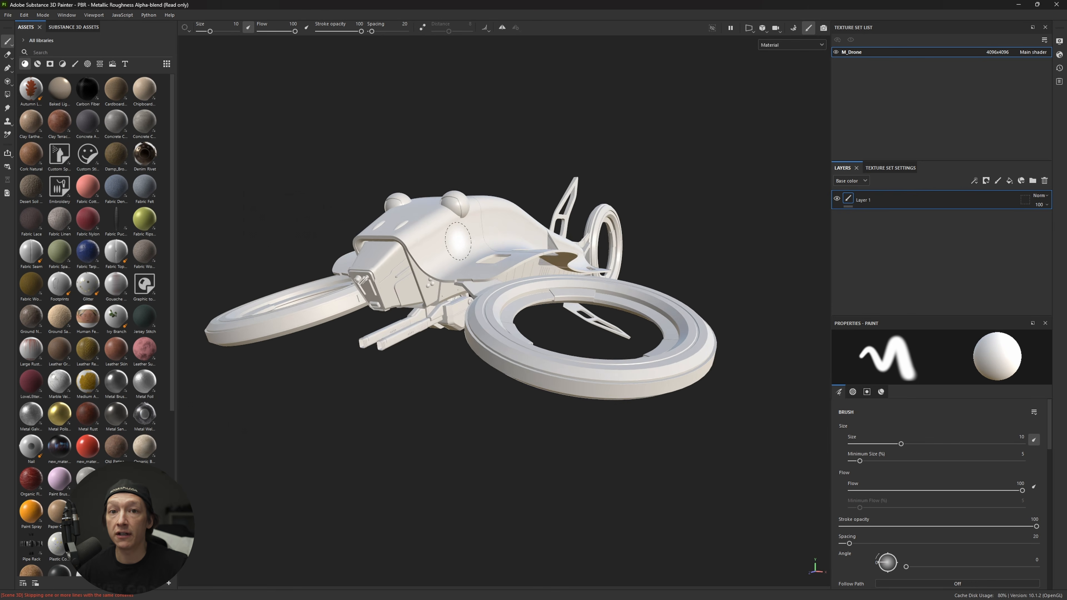
alt+middle_drag(457, 240, 534, 246)
alt+right_drag(533, 246, 519, 270)
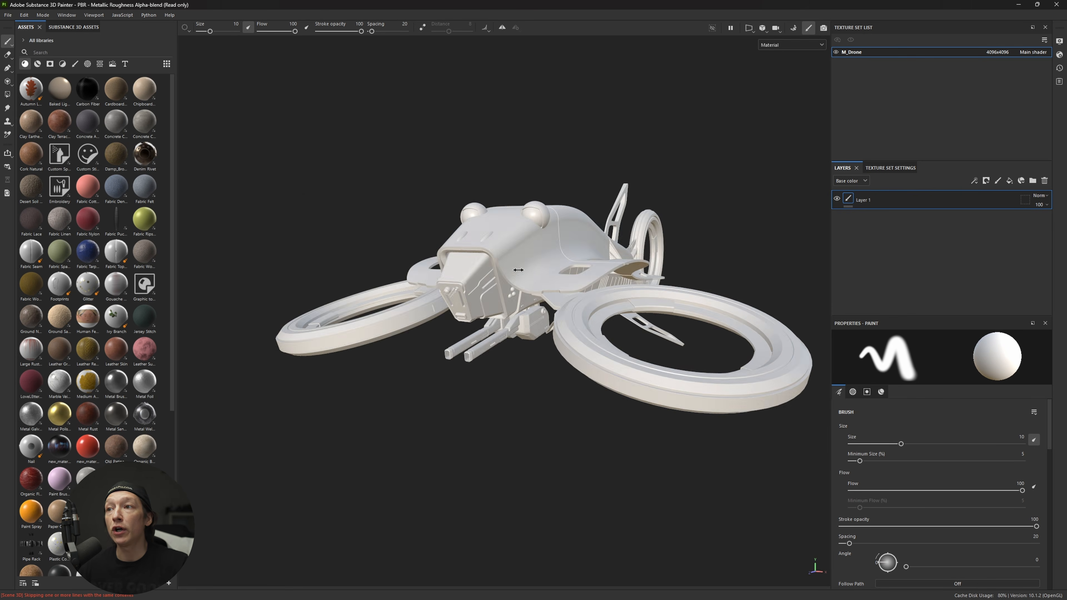
mouse_move(519, 270)
alt+mouse_down()
mouse_move(643, 330)
mouse_move(531, 286)
alt+mouse_up()
scroll(530, 244, up, 5)
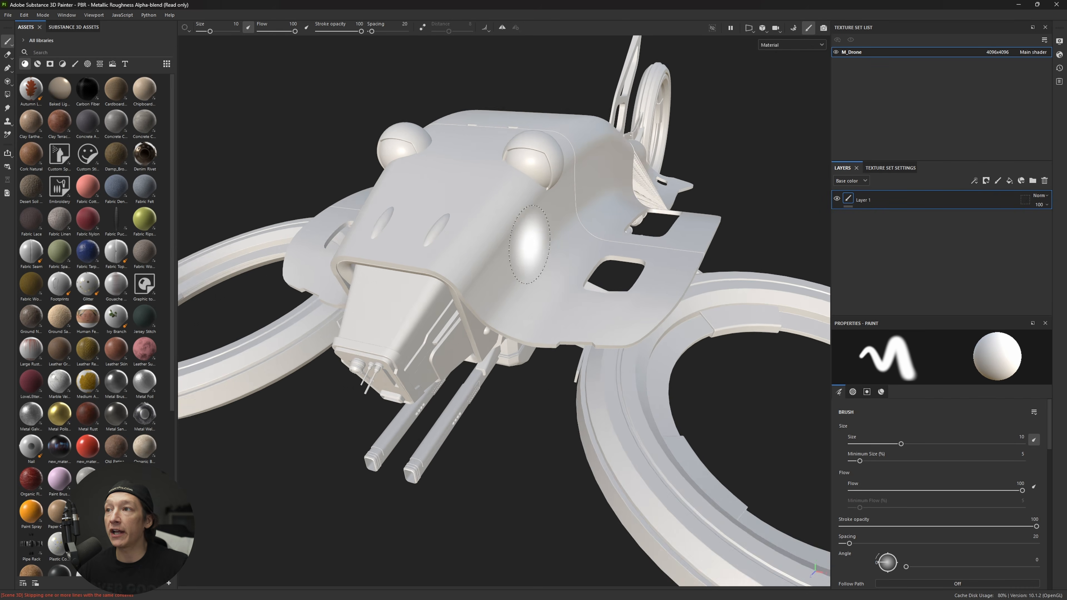
scroll(530, 244, down, 5)
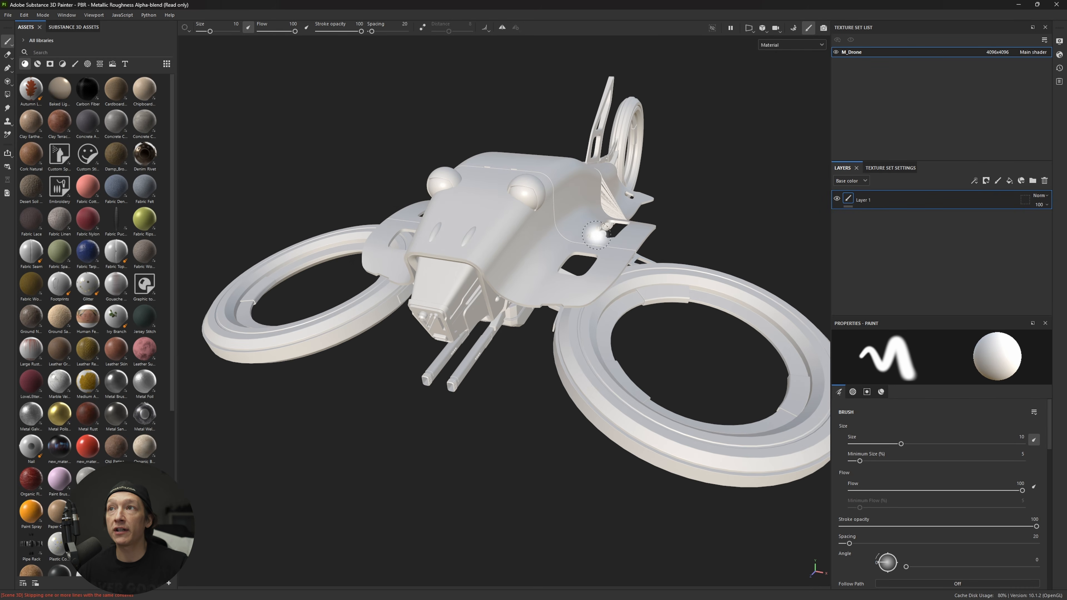
- Examine the drone's polygon mesh and UV borders with the Polygon Fill tool in triangle fill mode
key(4)
scroll(497, 221, up, 5)
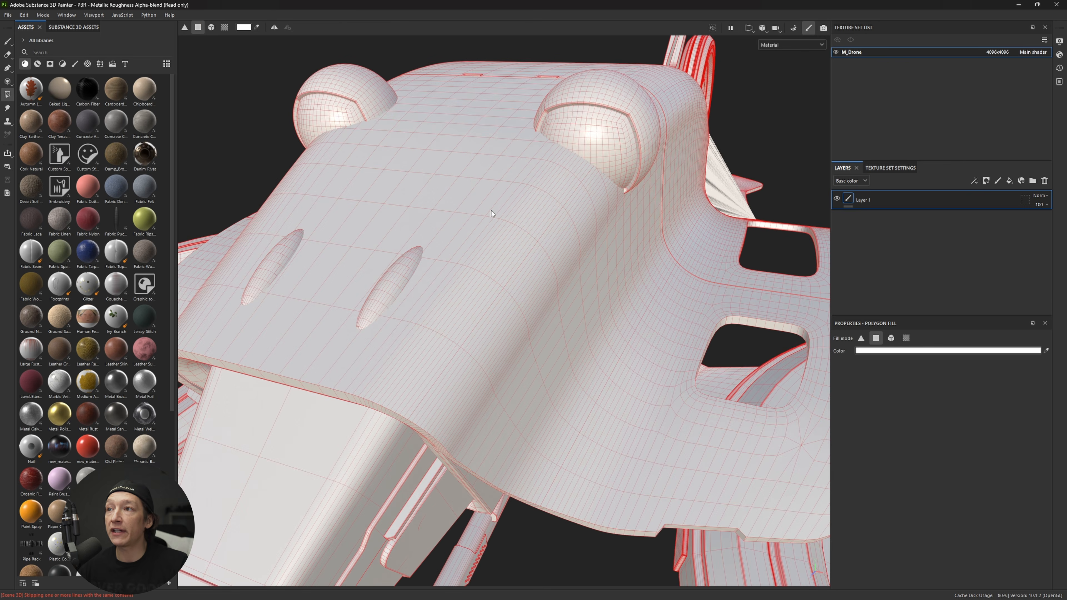
scroll(458, 247, down, 5)
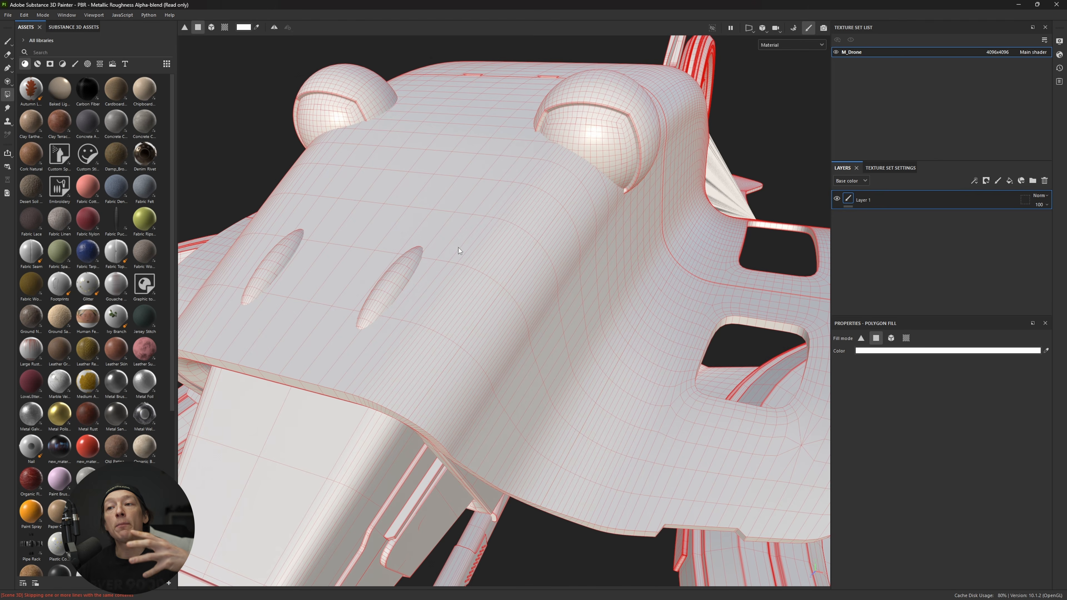
scroll(481, 279, down, 2)
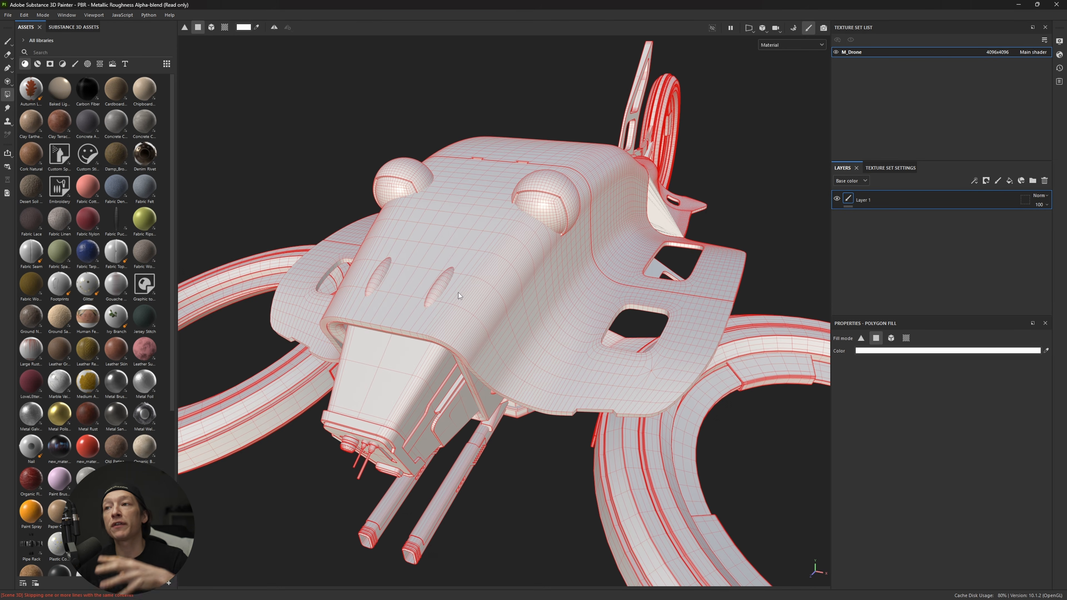
scroll(552, 181, down, 6)
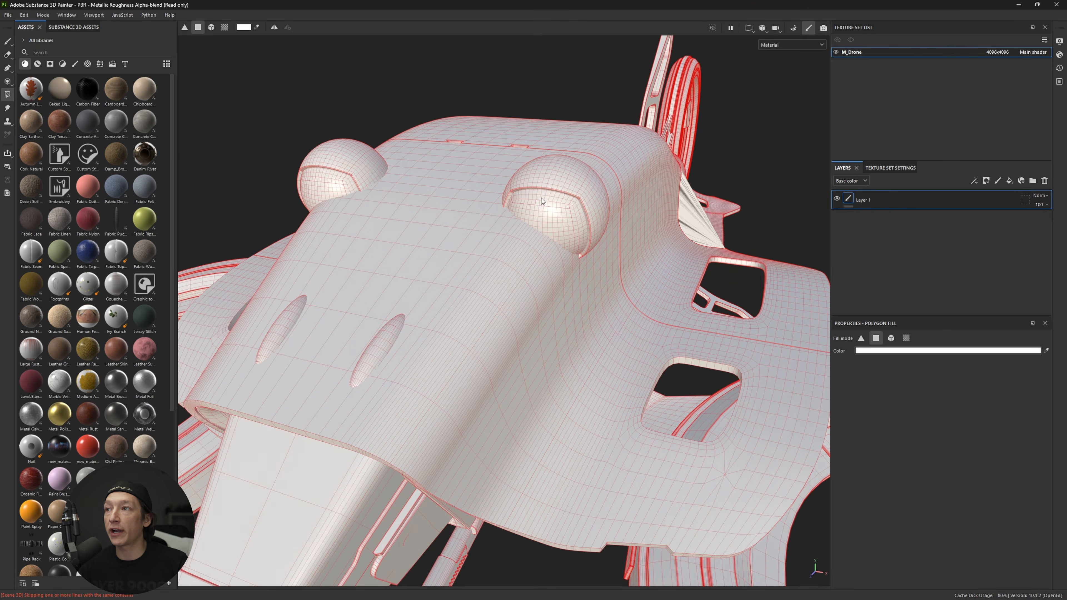
mouse_move(533, 268)
alt+mouse_down()
mouse_move(462, 249)
mouse_move(511, 275)
mouse_move(396, 272)
mouse_move(417, 250)
mouse_move(672, 352)
alt+mouse_up()
key(1)
key(4)
click(861, 338)
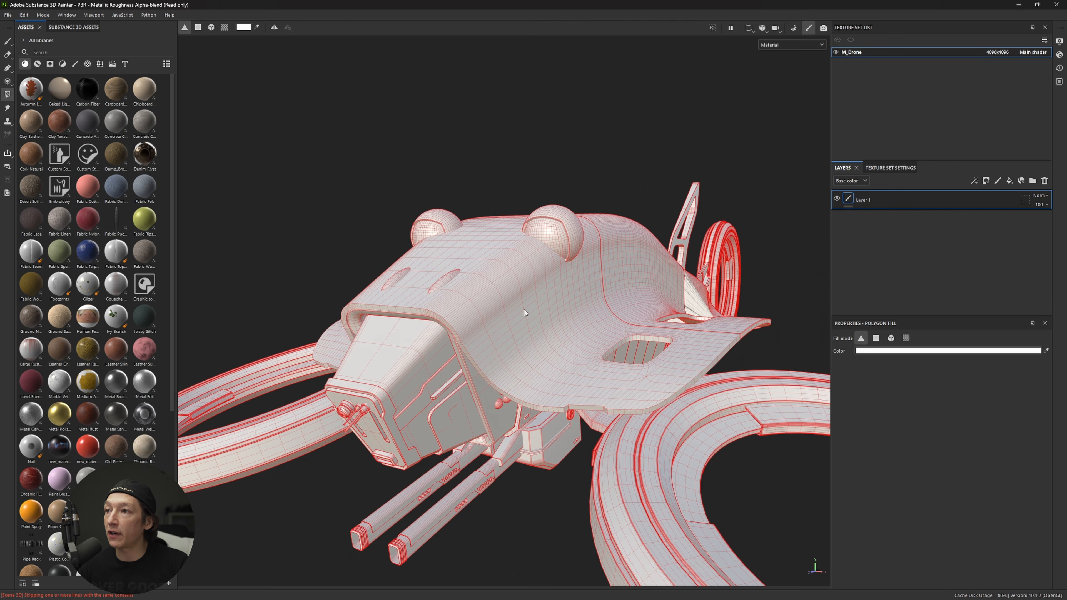
alt+right_drag(435, 291, 449, 314)
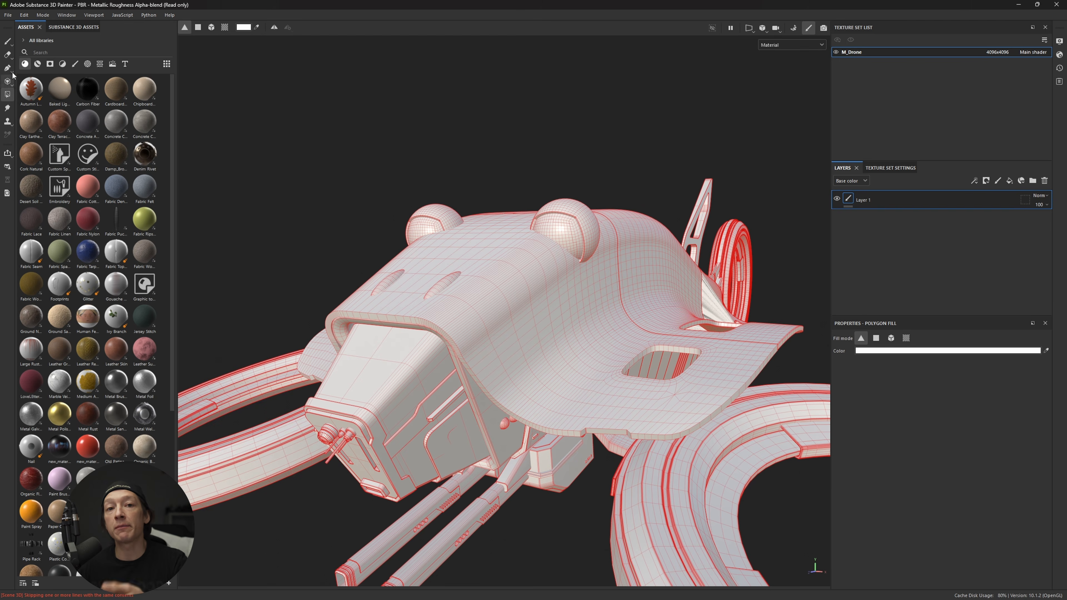
- Enter mesh map baking, set the output size to 4096 and use the low poly mesh as the high poly mesh
click(38, 63)
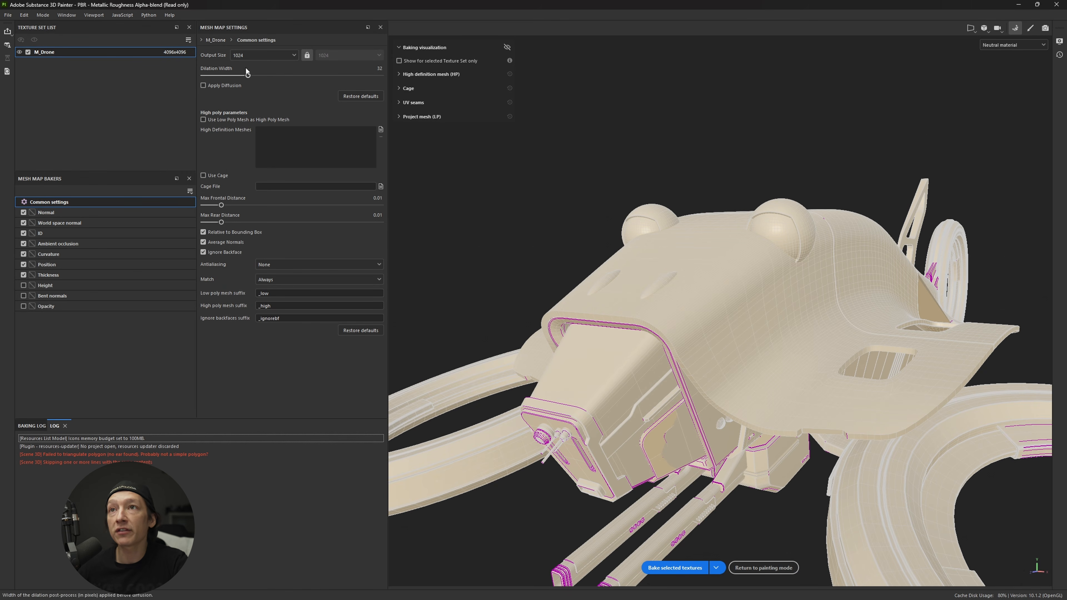
click(252, 55)
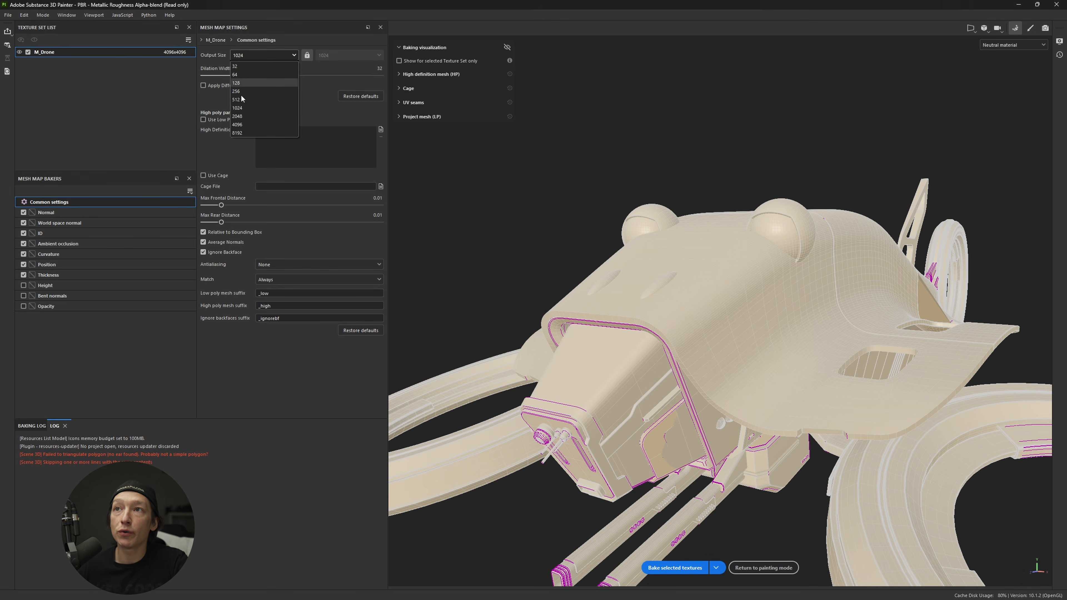
click(244, 125)
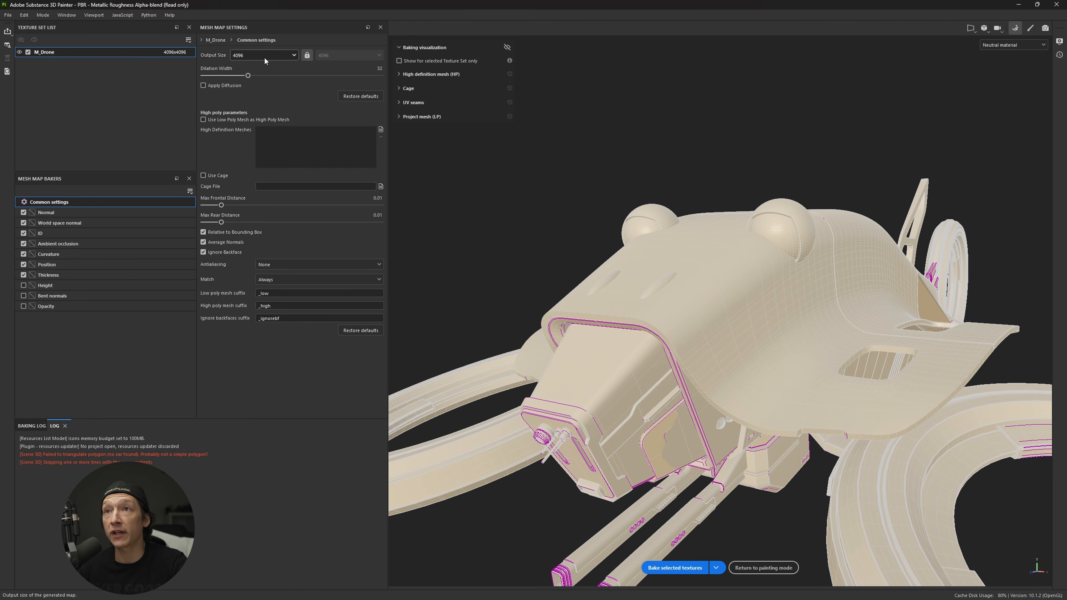
click(204, 119)
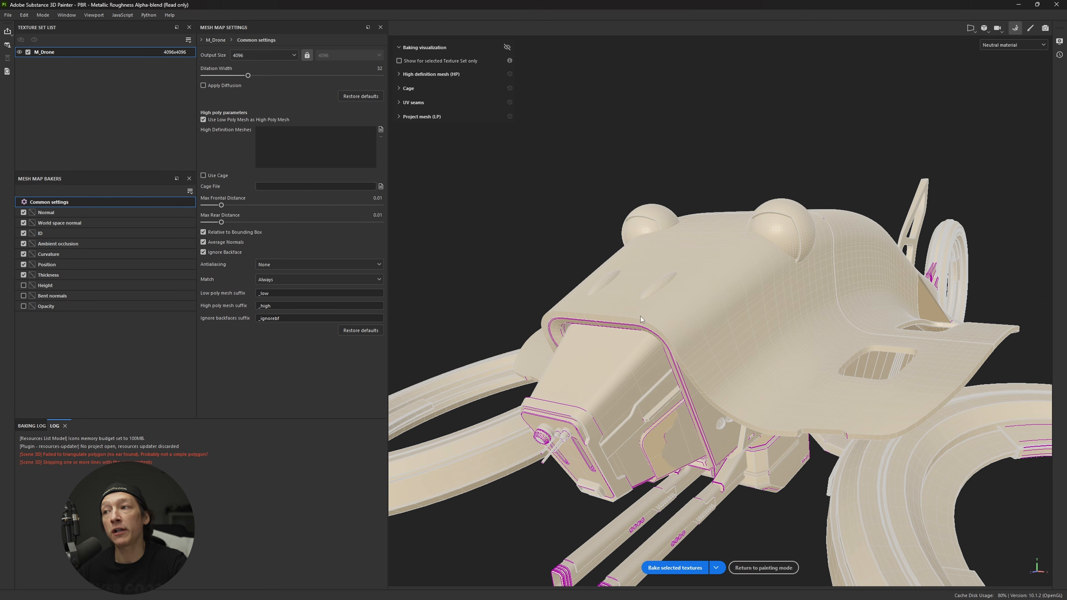
- Bake the selected mesh maps for M_Drone and return to painting mode
click(675, 568)
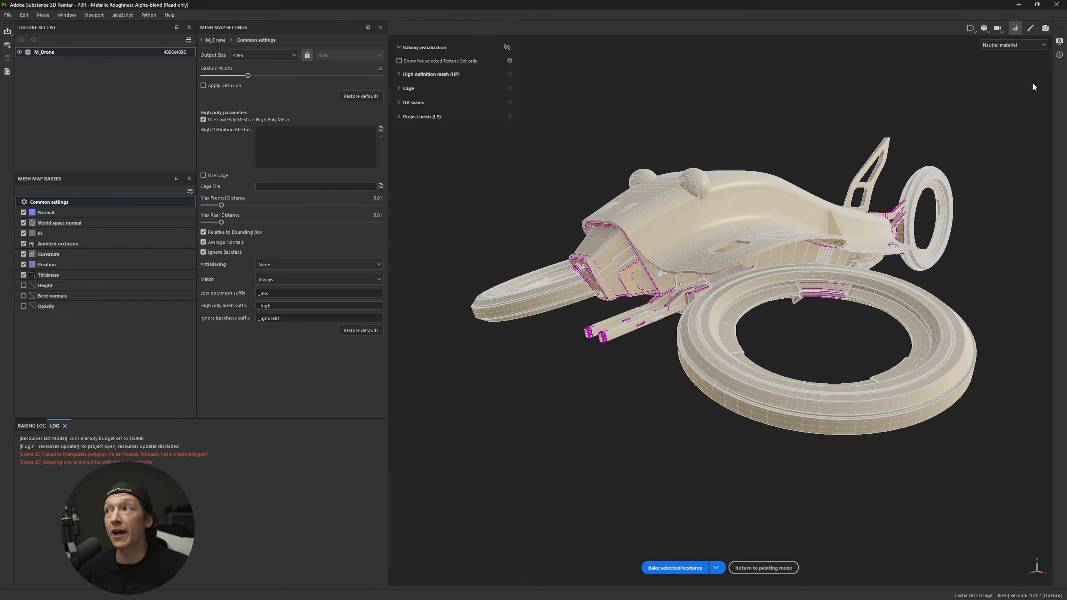
click(1030, 27)
key(Tab)
key(Tab)
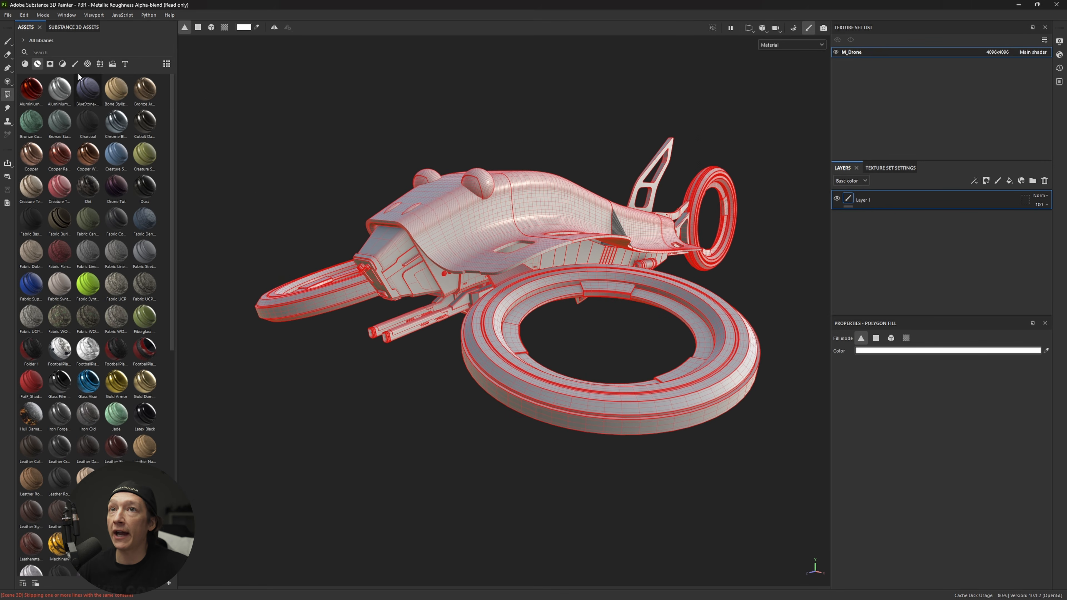
- Search the smart materials for "metal" and add Steel Painted above Layer 1
click(38, 64)
click(38, 64)
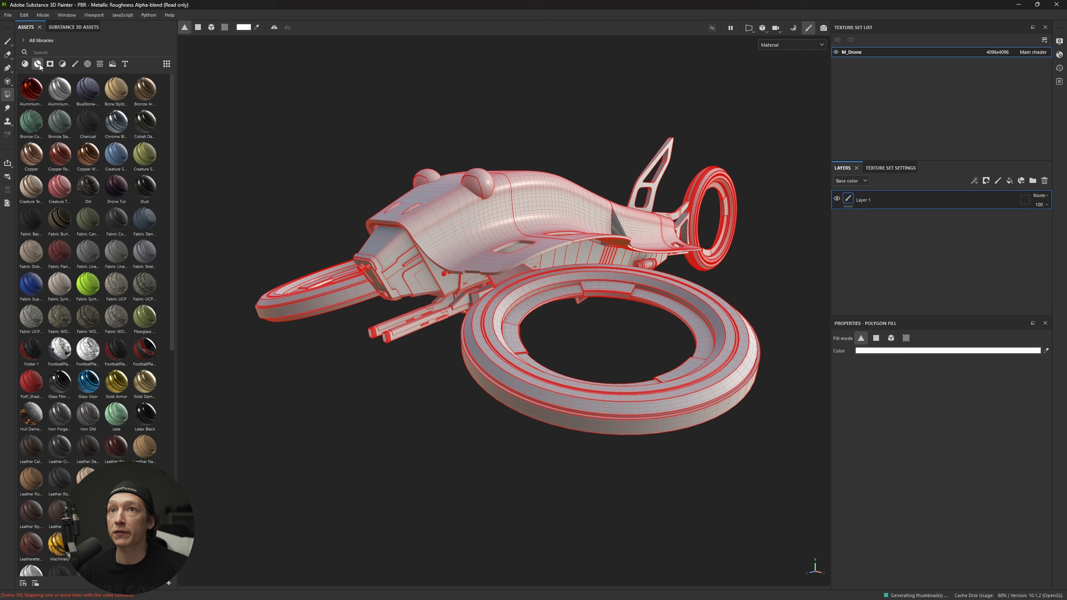
click(60, 53)
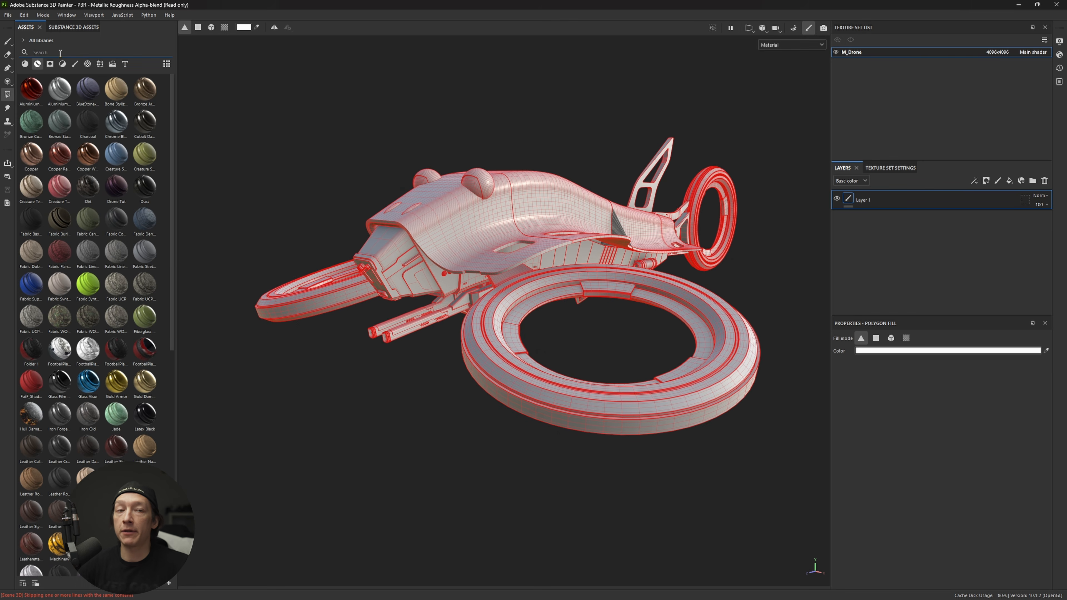
text(metal)
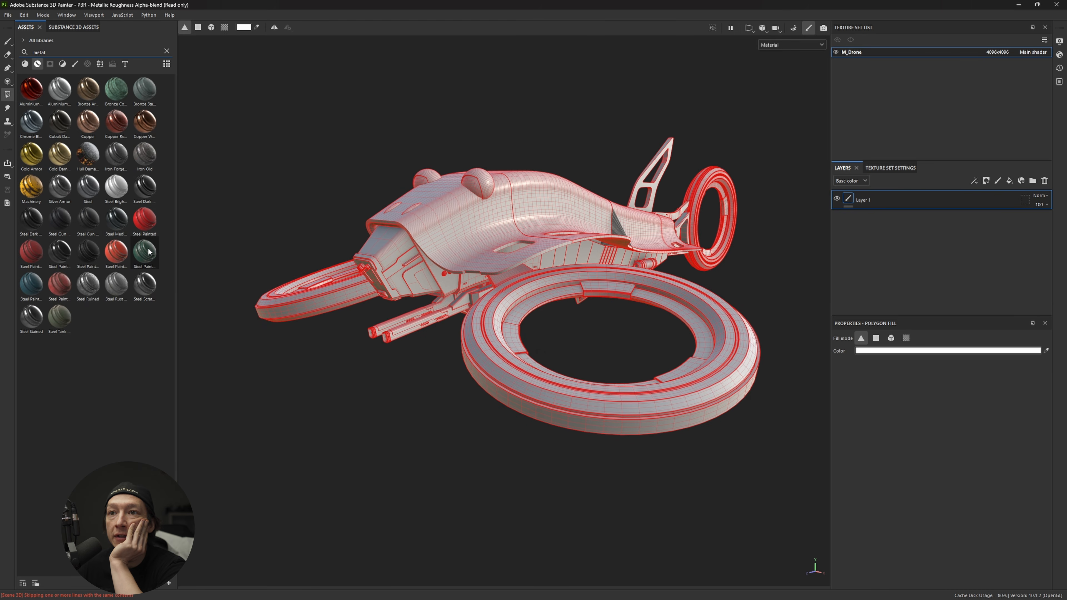
mouse_move(149, 251)
mouse_move(151, 222)
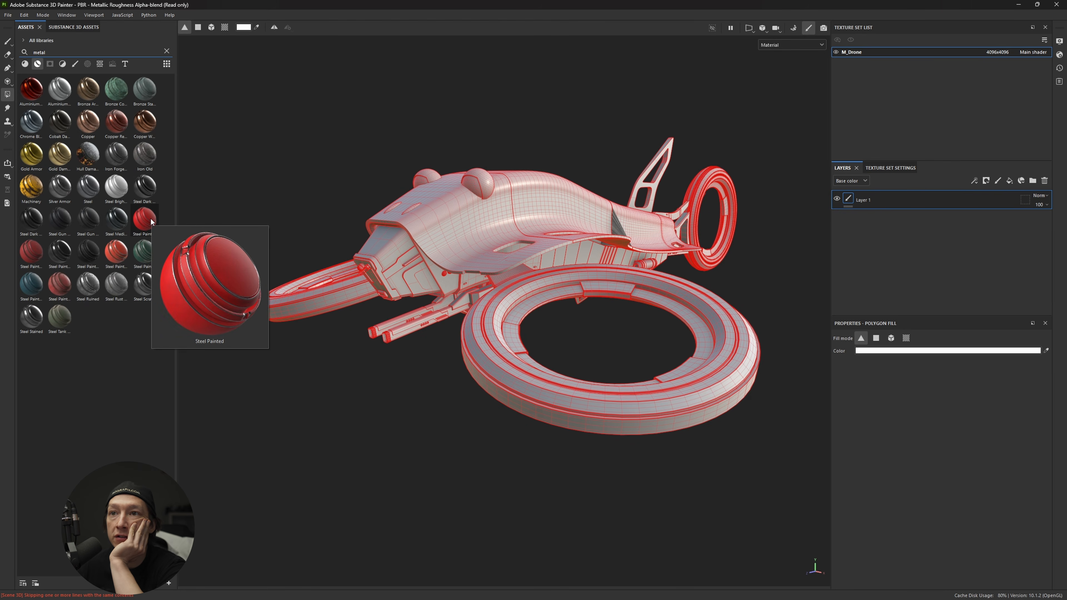
drag(151, 221, 882, 206)
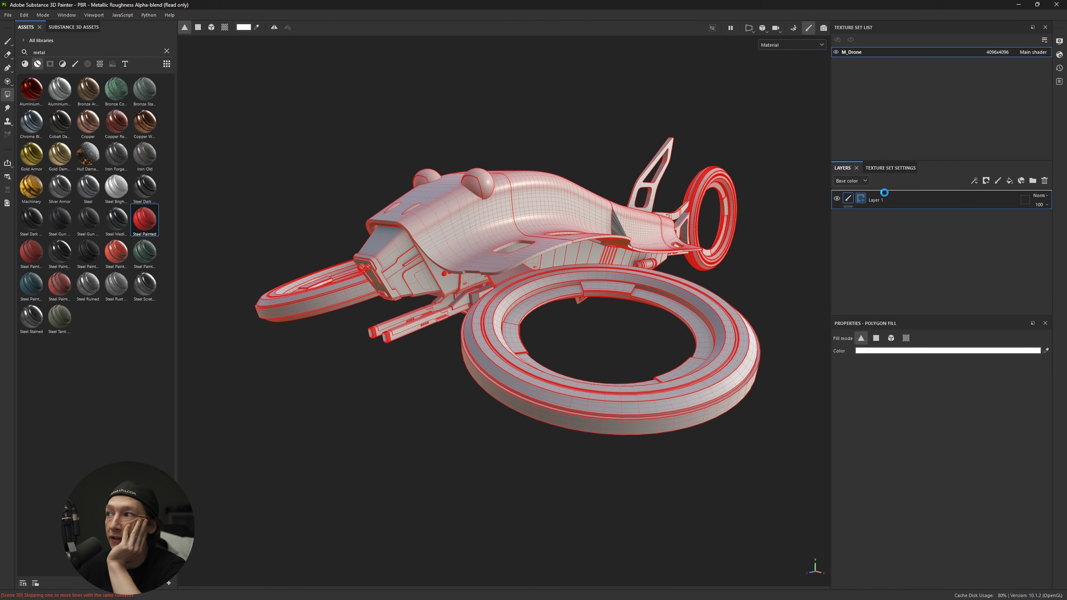
- Examine how the Steel Painted material covers the drone's body, edges and rings
scroll(439, 198, up, 5)
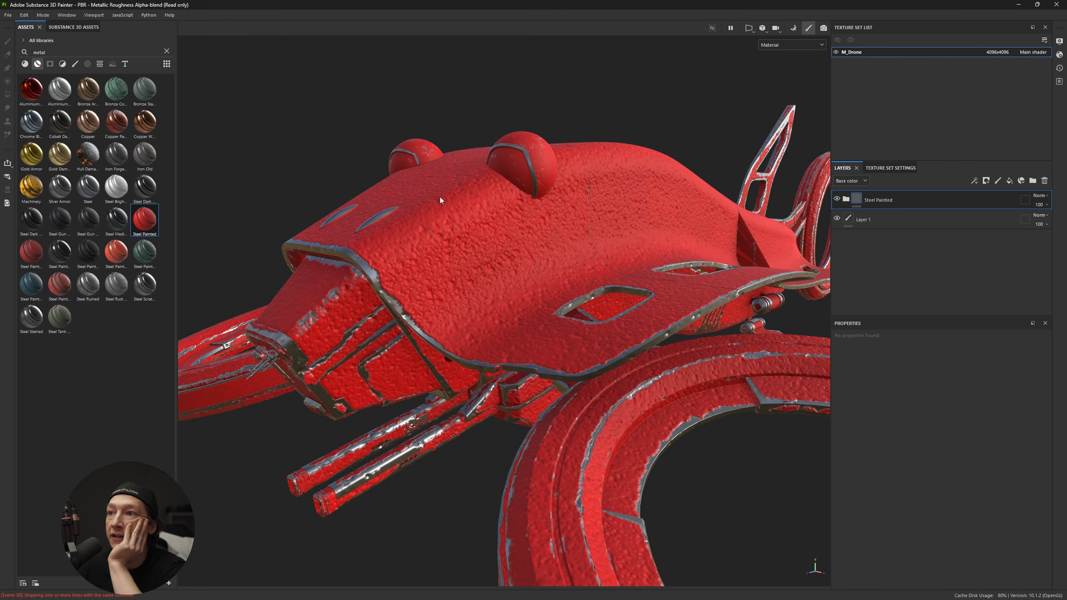
scroll(441, 198, down, 4)
scroll(441, 199, down, 3)
click(450, 246)
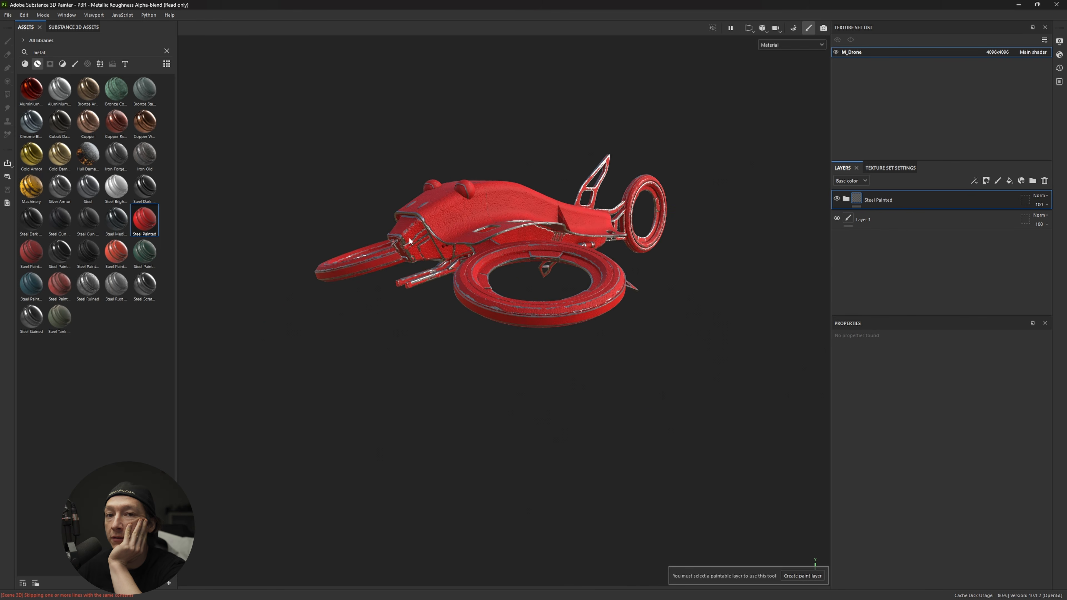
scroll(436, 223, up, 5)
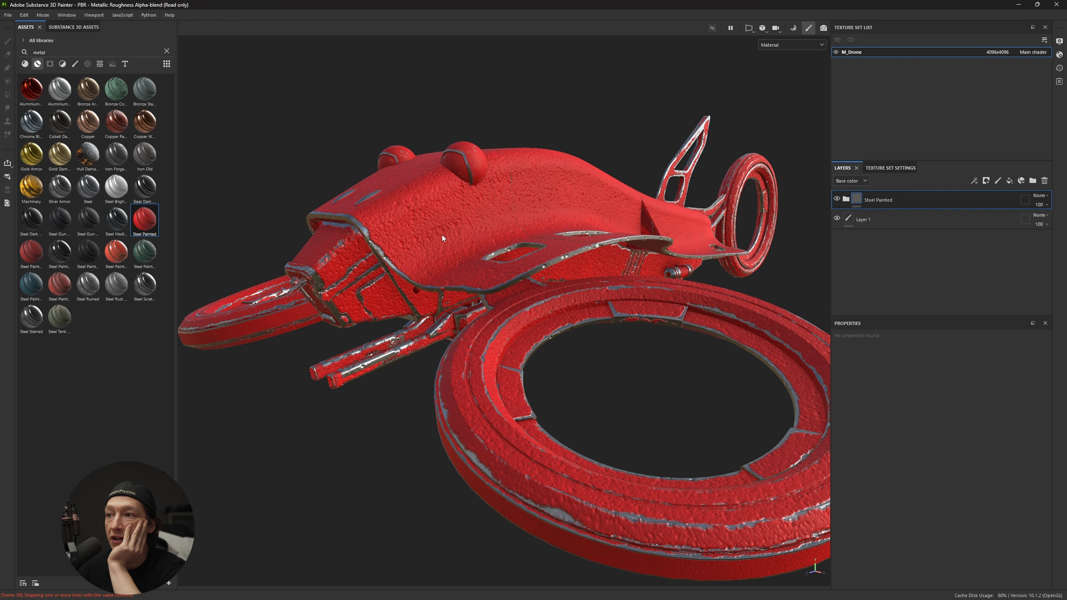
click(478, 172)
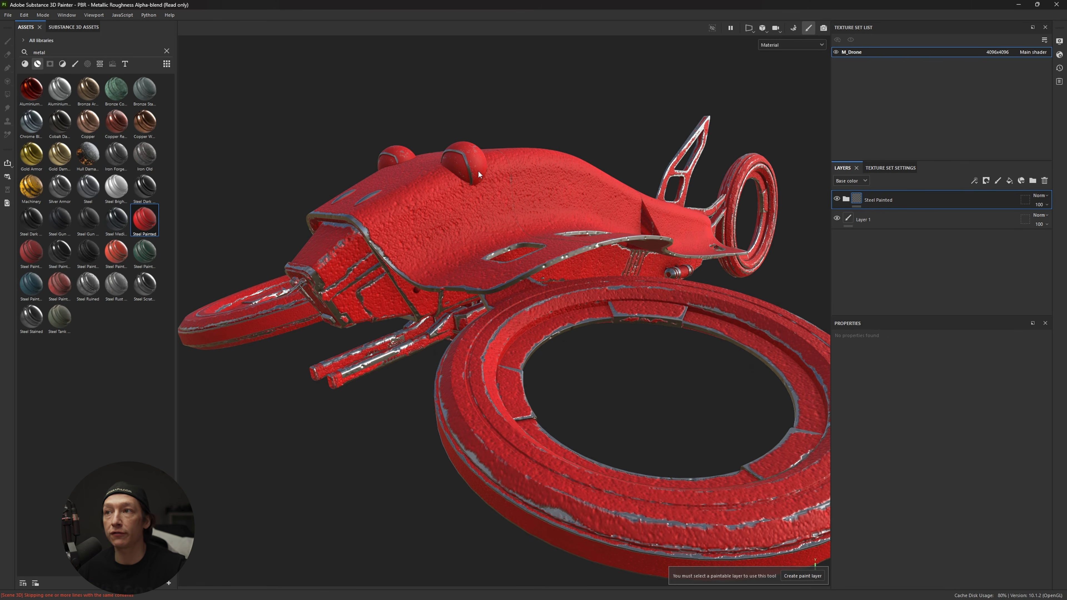
- Examine the painted texture on the drone's flat UV layout and switch back to the combined 3D and 2D view
key(F3)
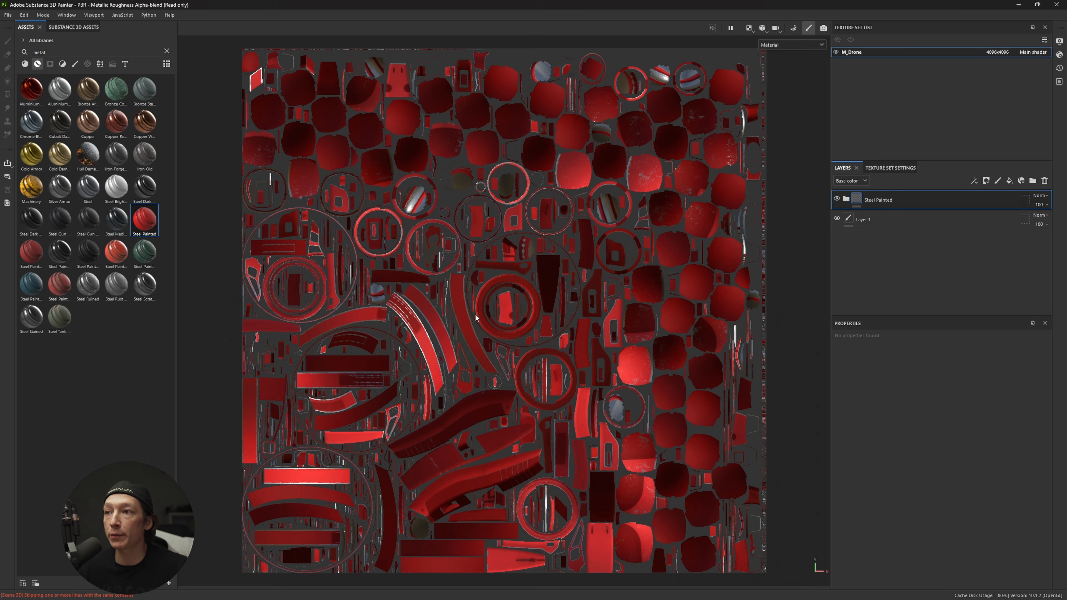
scroll(304, 295, up, 10)
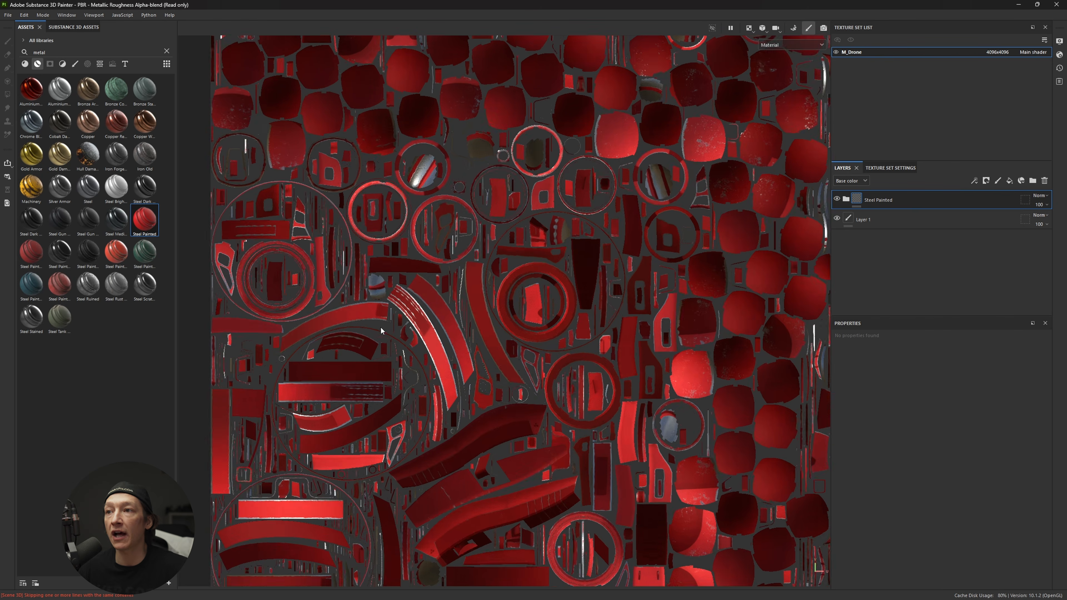
scroll(393, 291, down, 5)
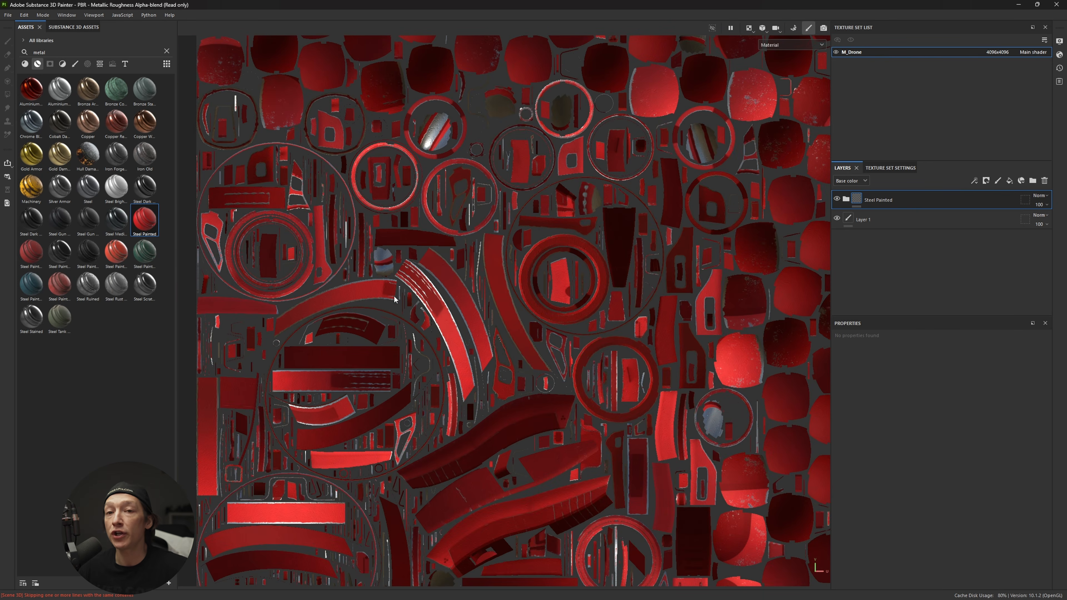
scroll(397, 292, up, 5)
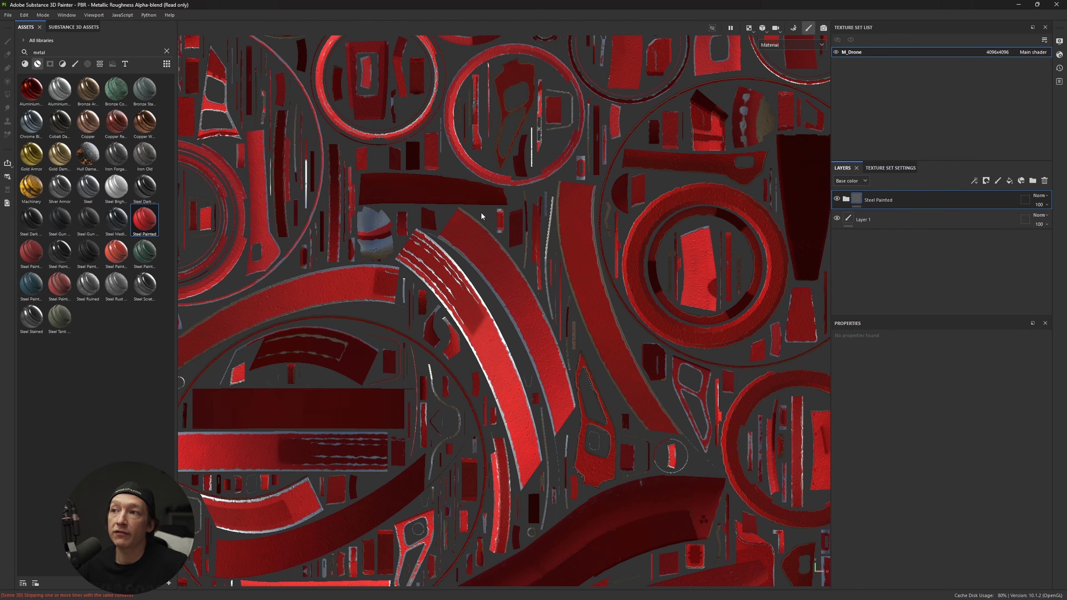
scroll(474, 209, down, 5)
alt+middle_drag(422, 62, 370, 128)
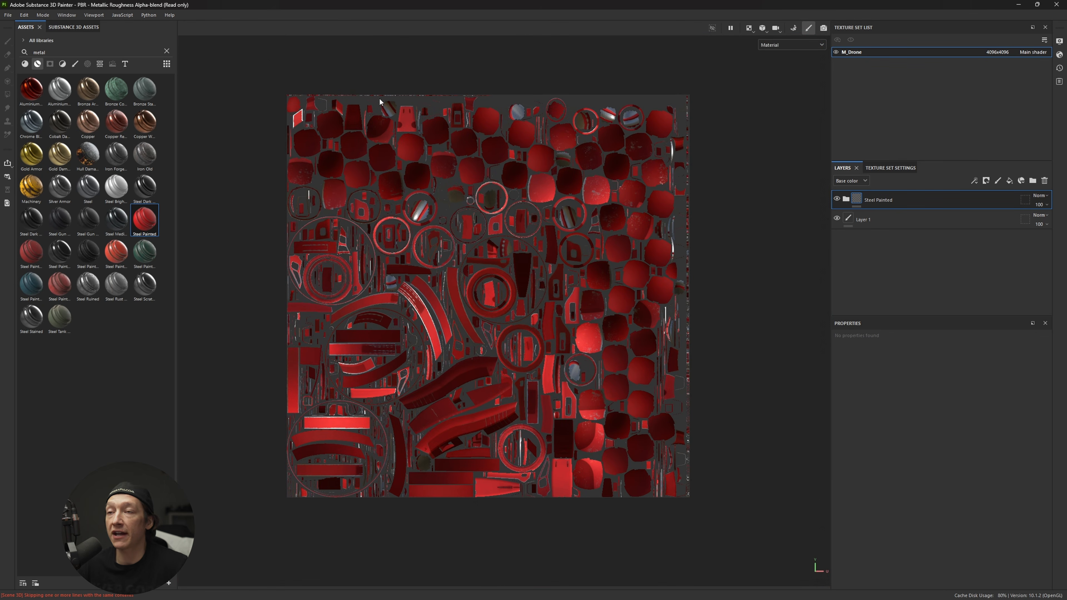
key(F1)
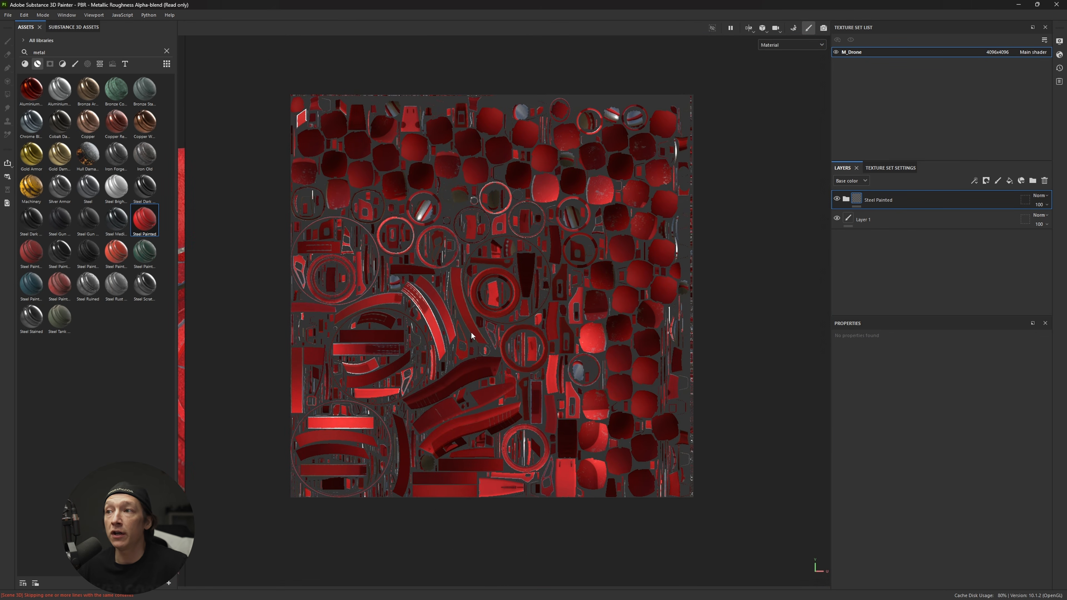
- Examine the Steel Painted surface close up on the 3D drone and expand its layer group to inspect the layers inside
click(285, 322)
key(F2)
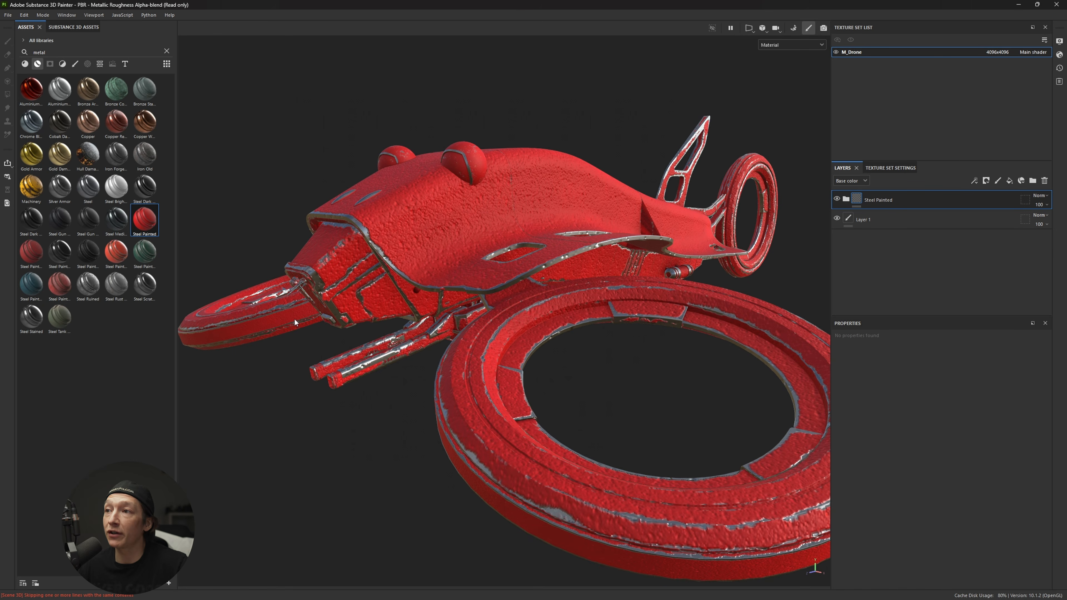
alt+drag(376, 311, 401, 315)
scroll(406, 261, up, 7)
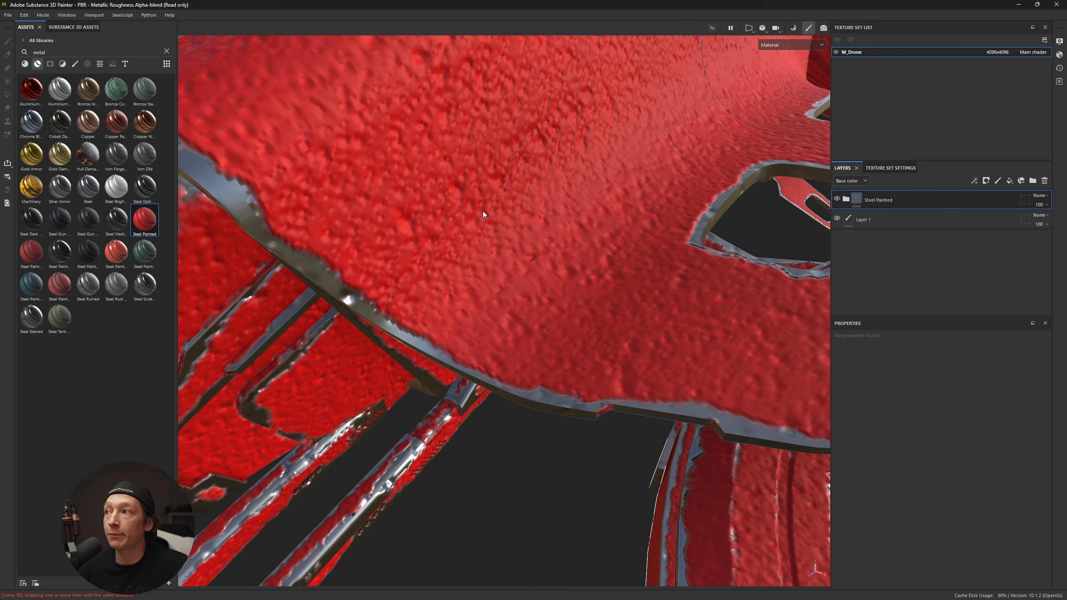
click(845, 199)
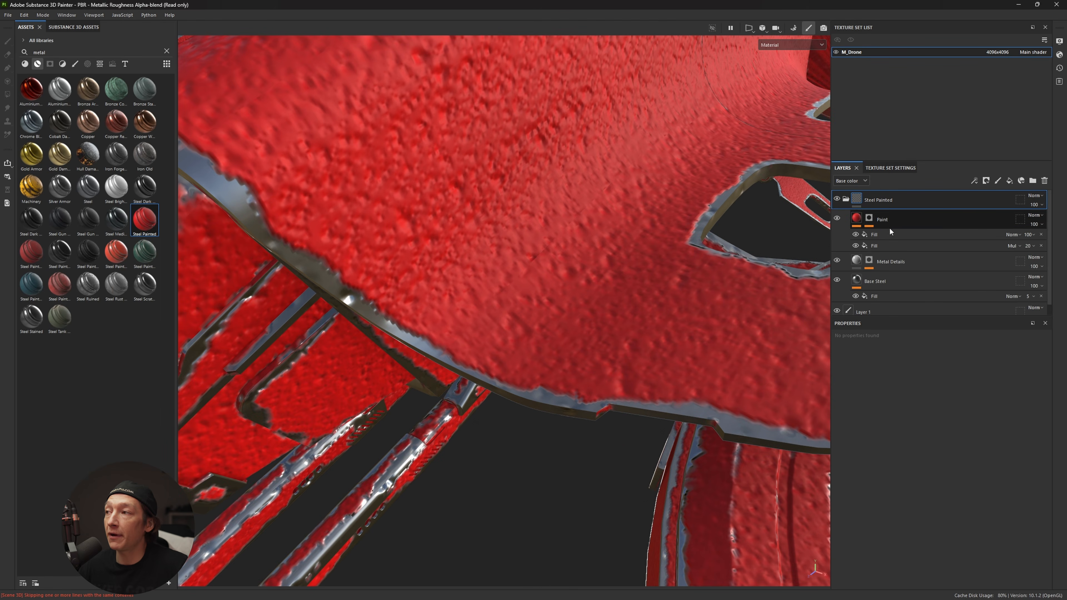
scroll(428, 158, down, 7)
alt+drag(405, 161, 394, 136)
alt+middle_drag(393, 136, 464, 204)
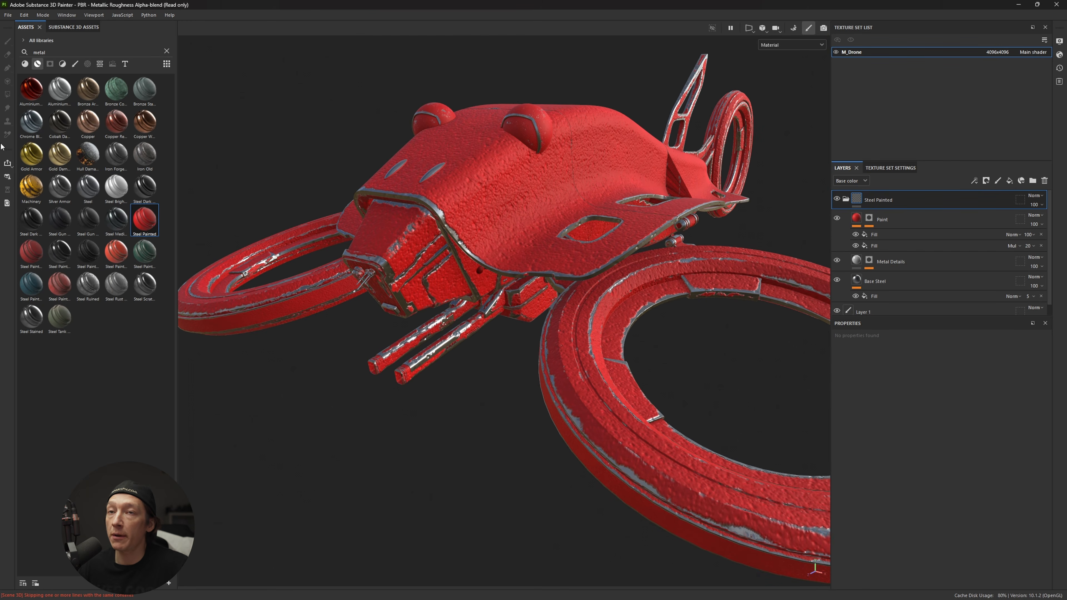
- Replace the Steel Painted material with the Aluminium Anodized Red smart material above Layer 1 and inspect it with the Paint tool active
drag(31, 96, 854, 201)
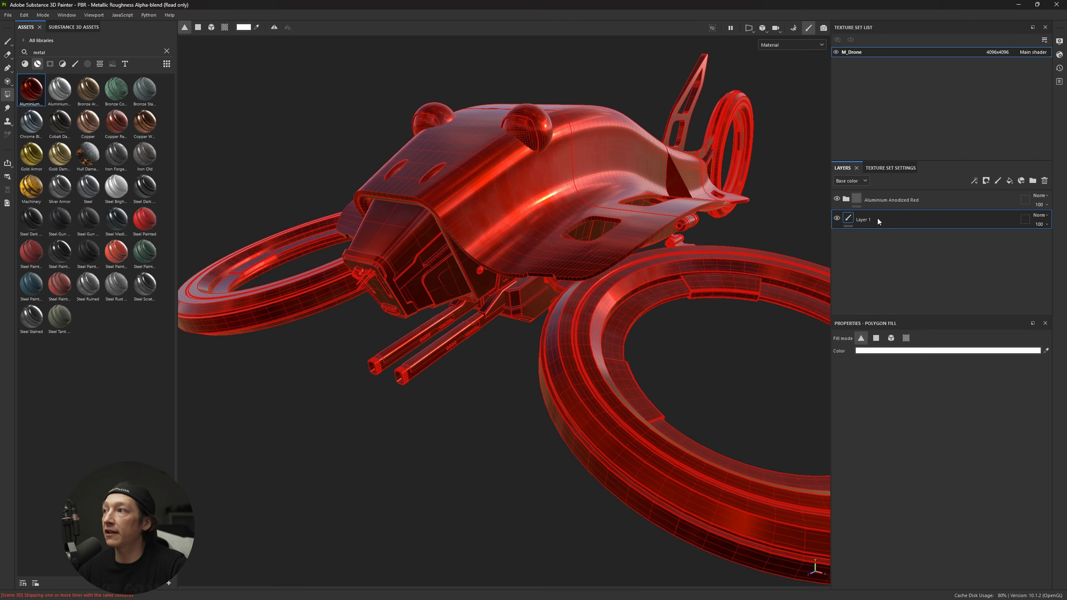
scroll(517, 200, up, 5)
key(1)
scroll(514, 185, down, 5)
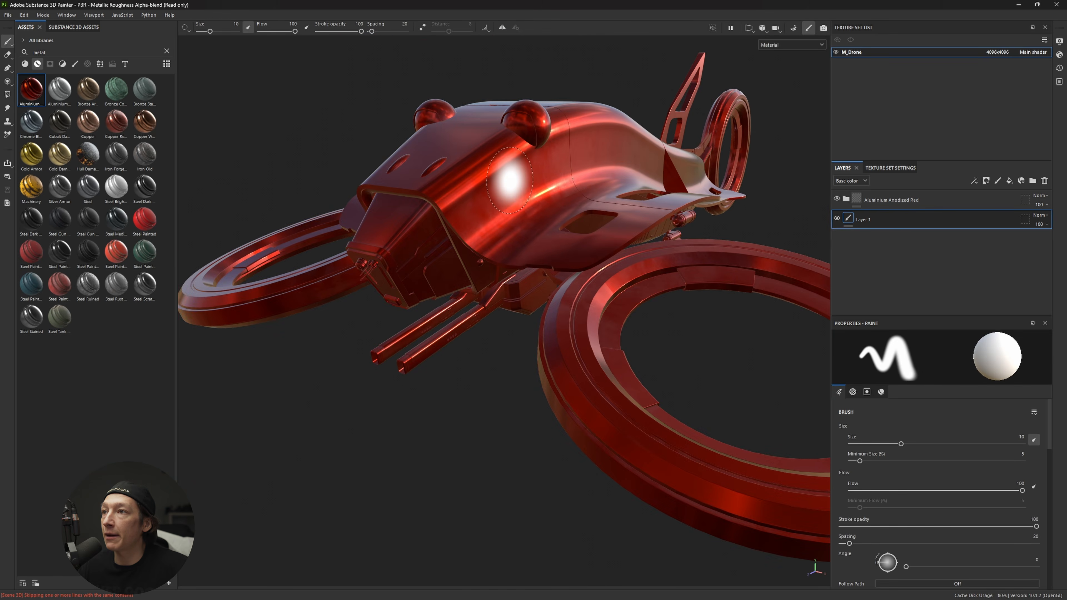
mouse_move(507, 184)
alt+mouse_down()
mouse_move(581, 172)
mouse_move(499, 169)
alt+mouse_up()
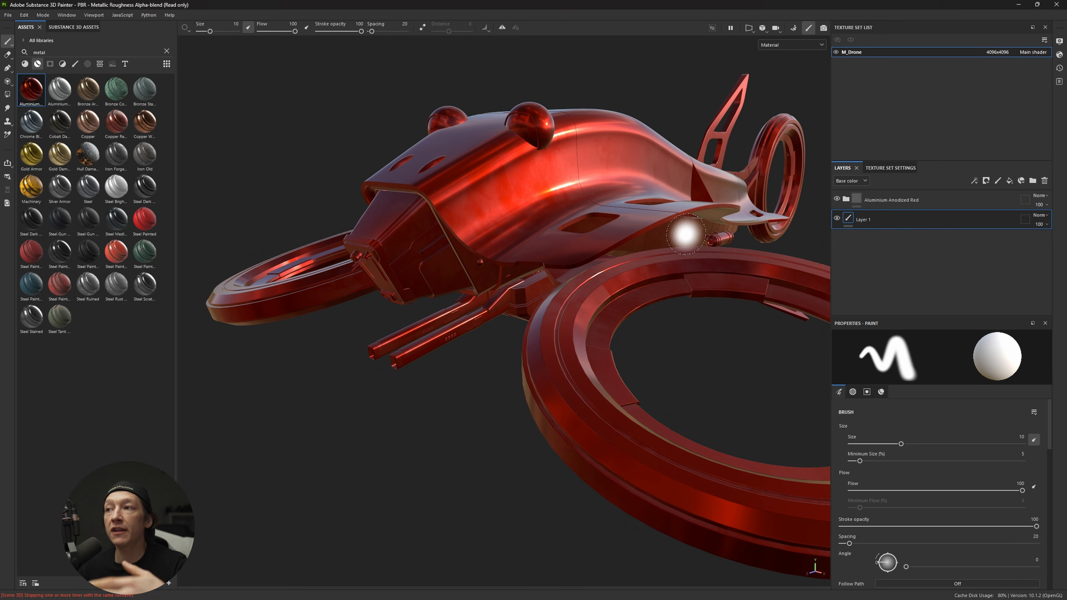
- Add a fill layer at the top inside the Aluminium Anodized Red group and give it a black mask
click(1007, 183)
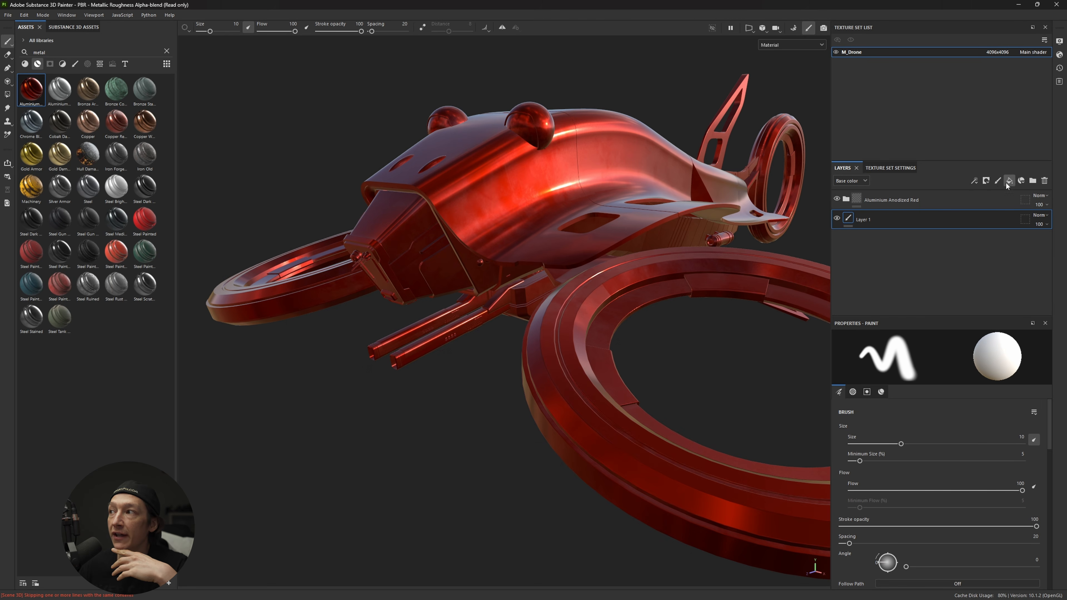
drag(897, 212, 884, 196)
click(982, 181)
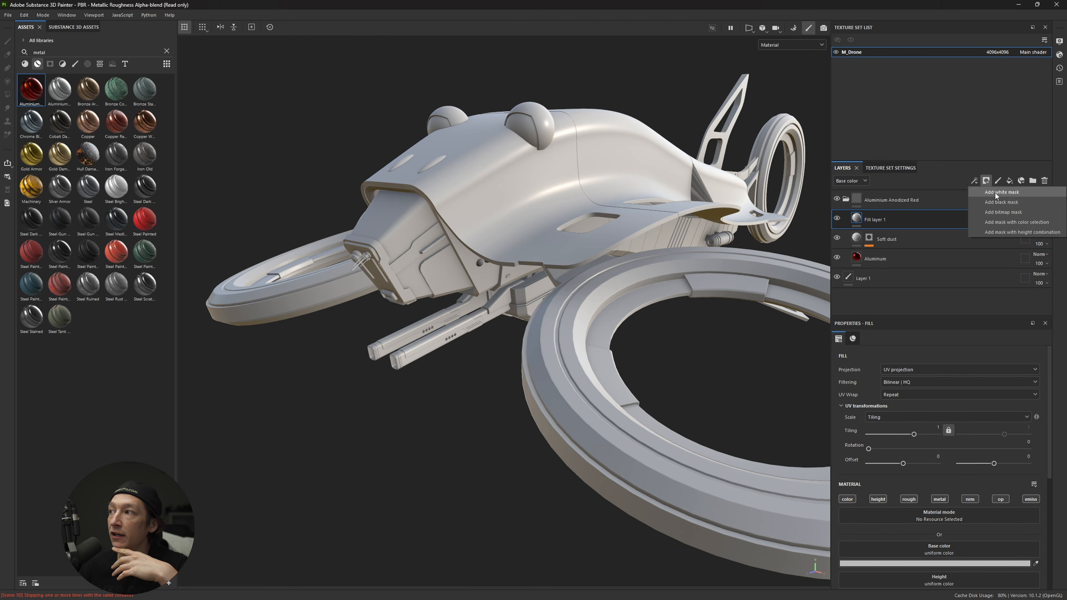
click(1001, 206)
- Add a Metal Edge Wear generator to the mask of Fill layer 1
click(975, 181)
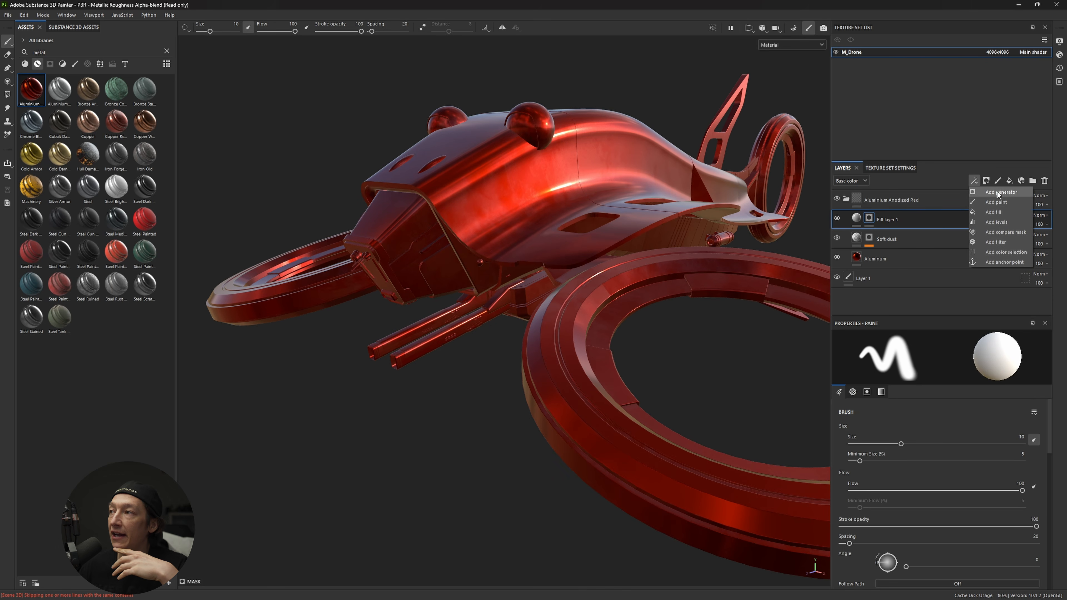
click(999, 193)
click(939, 362)
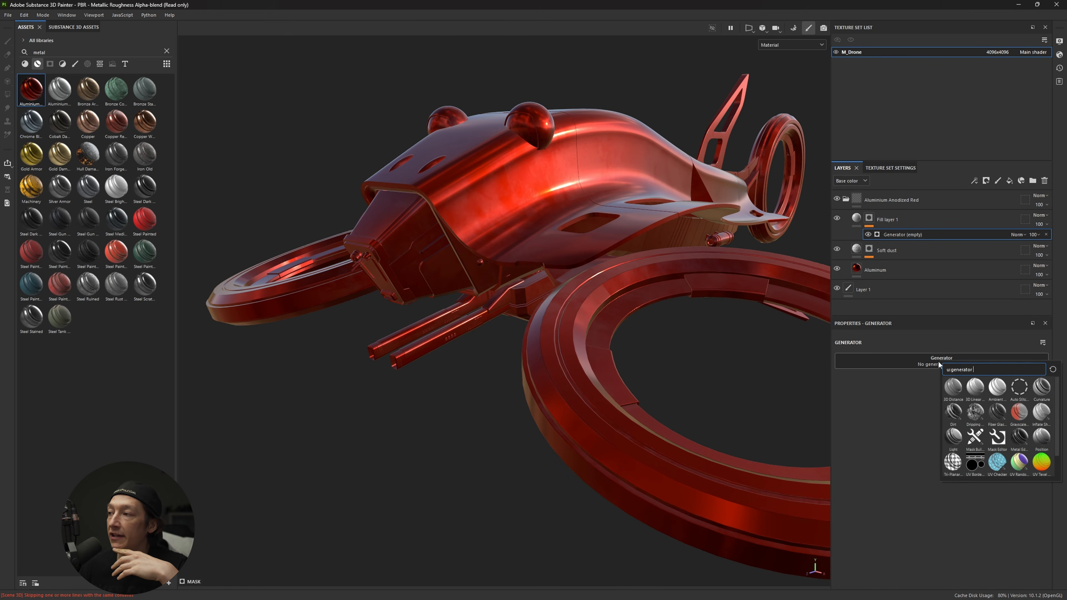
click(1019, 437)
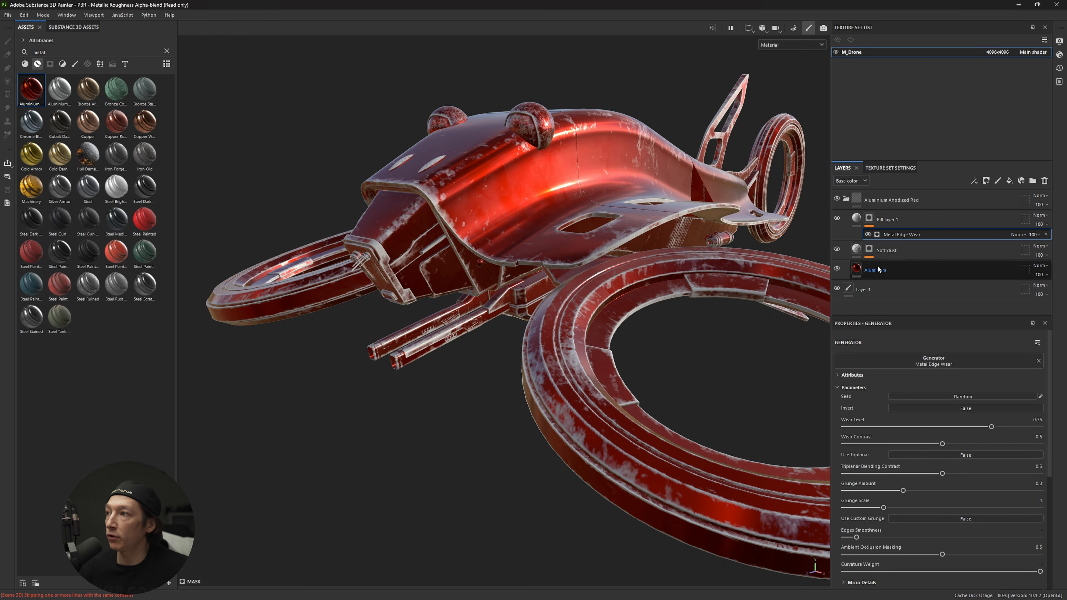
- Limit Fill layer 1 to the color channel and check the worn edges on the whole drone
click(855, 225)
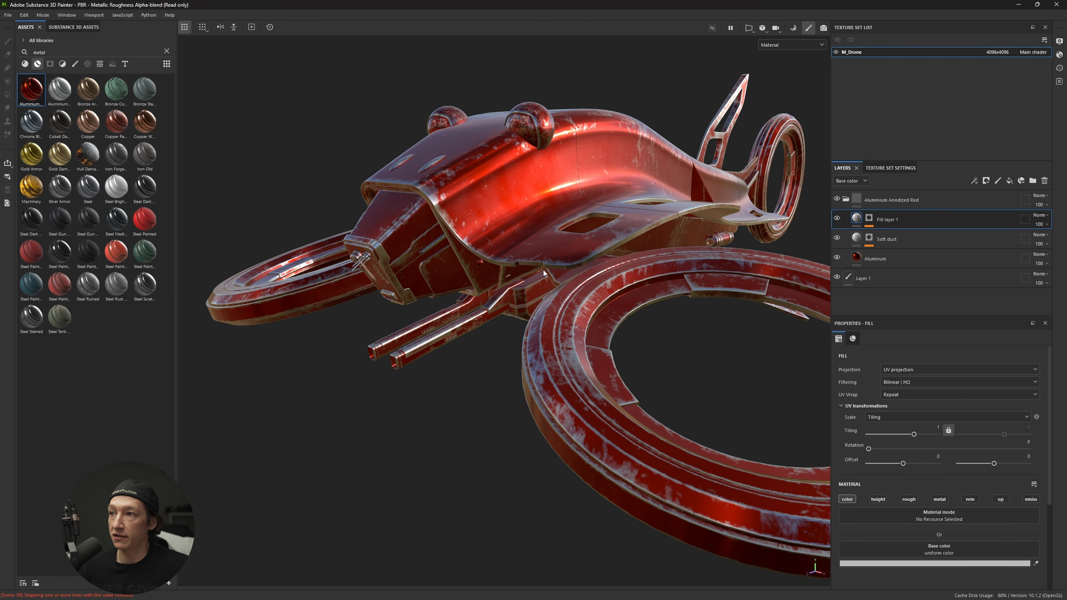
alt+drag(411, 294, 544, 231)
scroll(540, 232, down, 4)
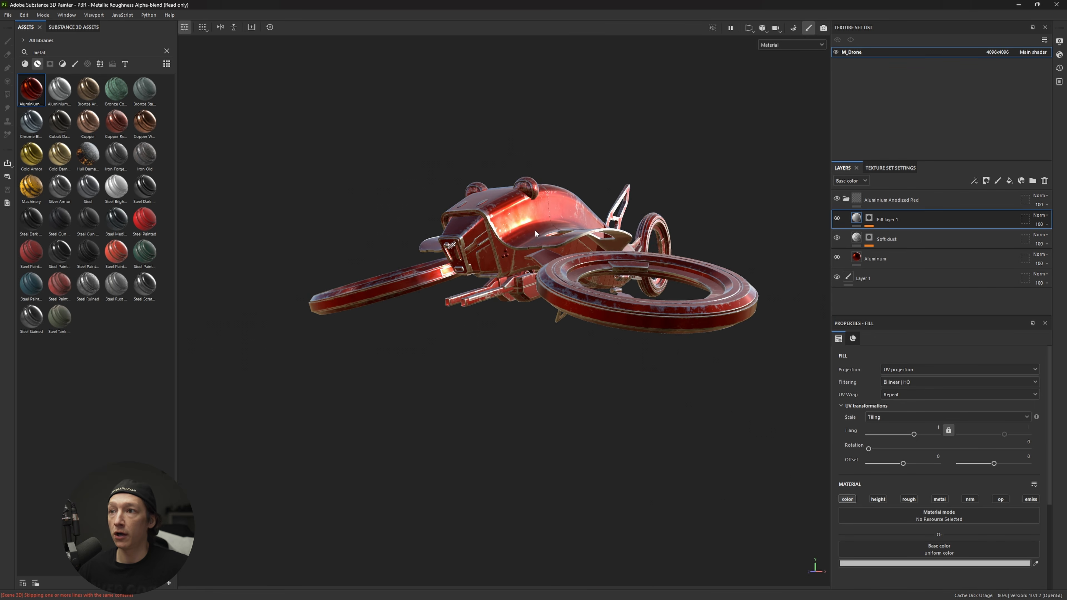
- Set the texture export directory to a new folder named Tex_Drone_Tut-Demo inside Blender_Drone
key(ctrl+shift+e)
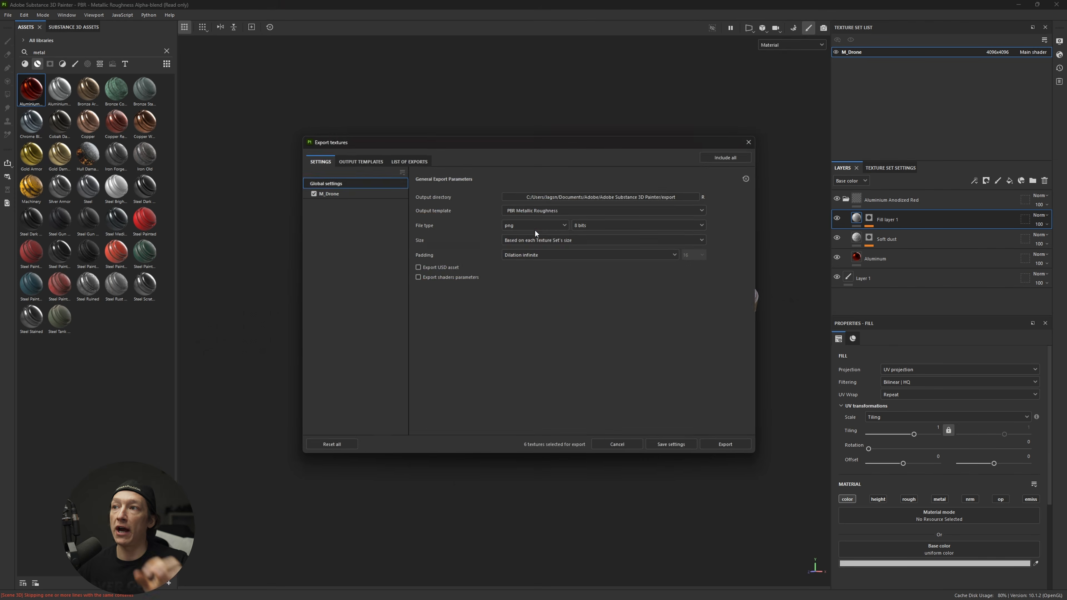
click(530, 195)
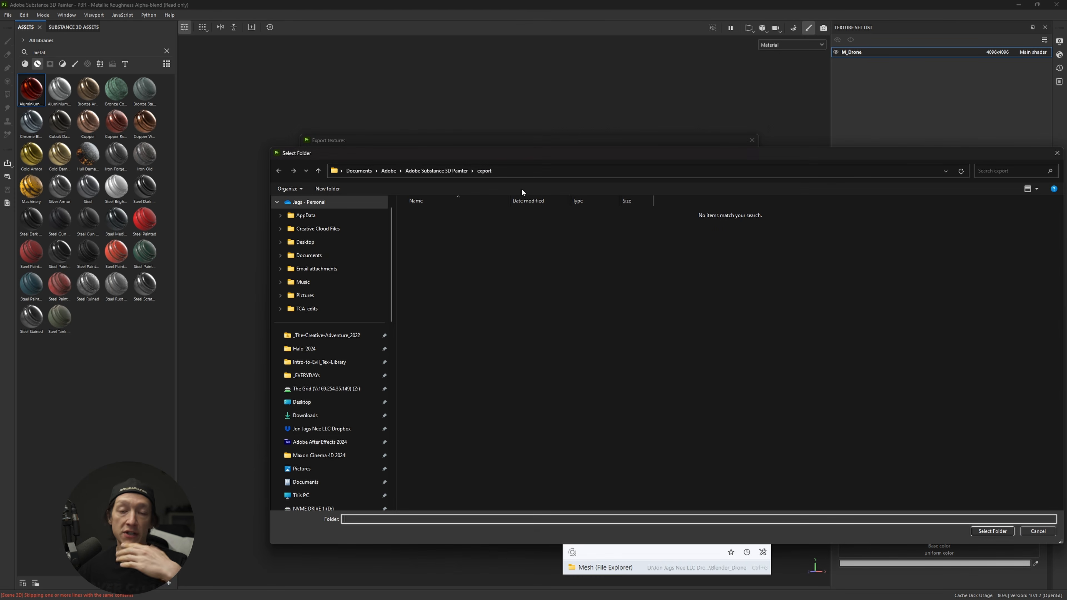
click(326, 188)
text(TEx)
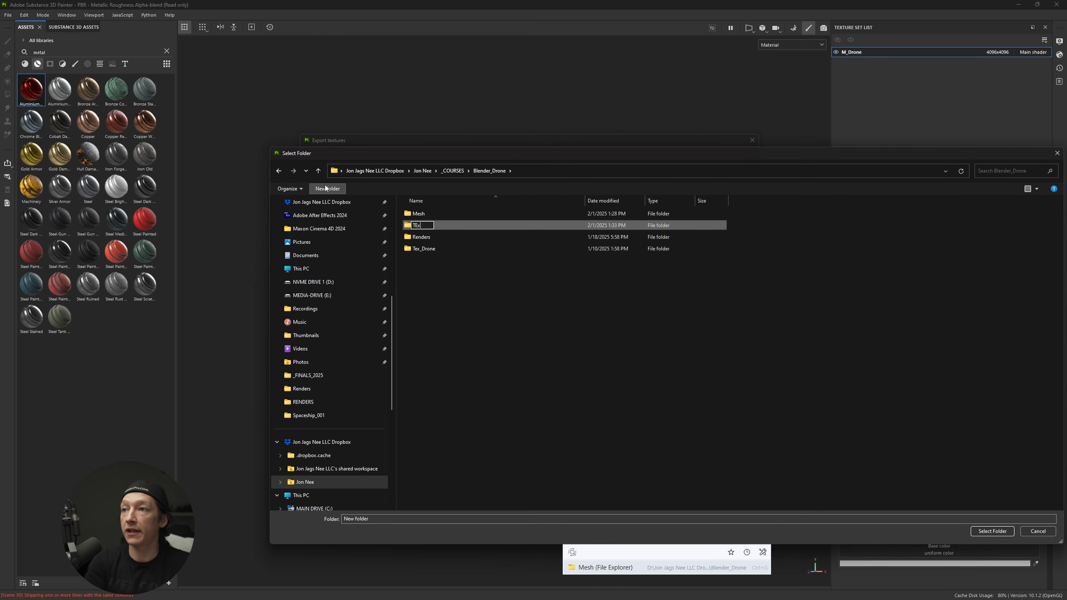
text(_Drone)
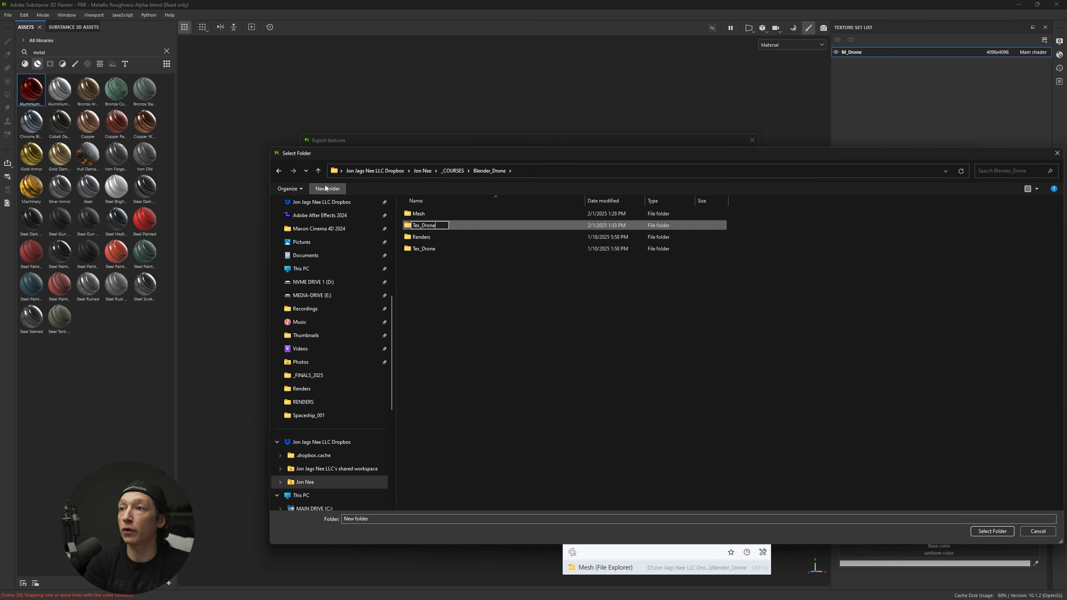
text(_Tut-Demo)
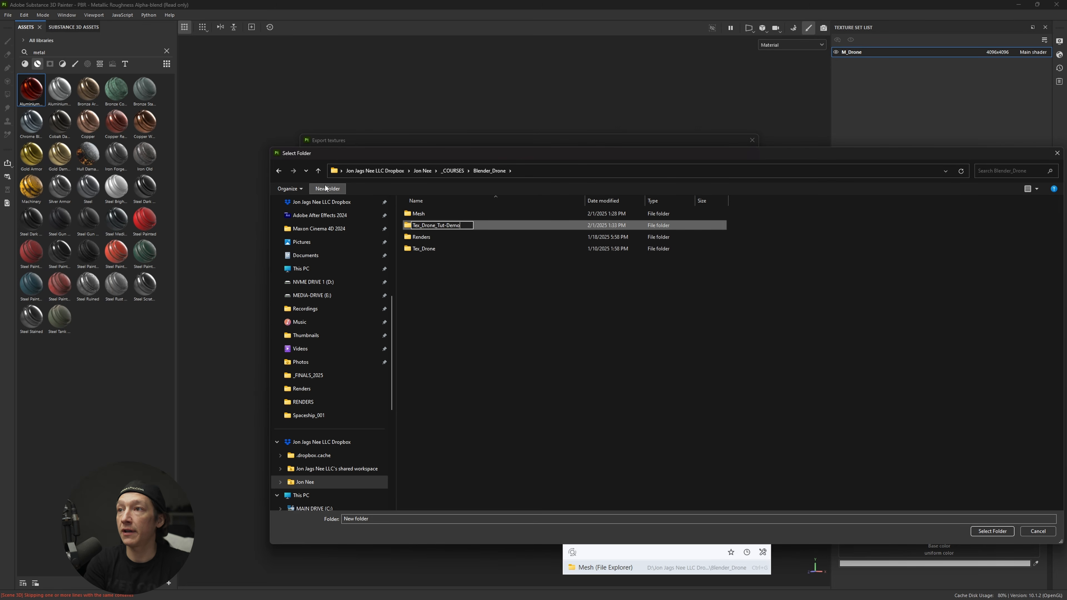
key(Return)
double_click(449, 247)
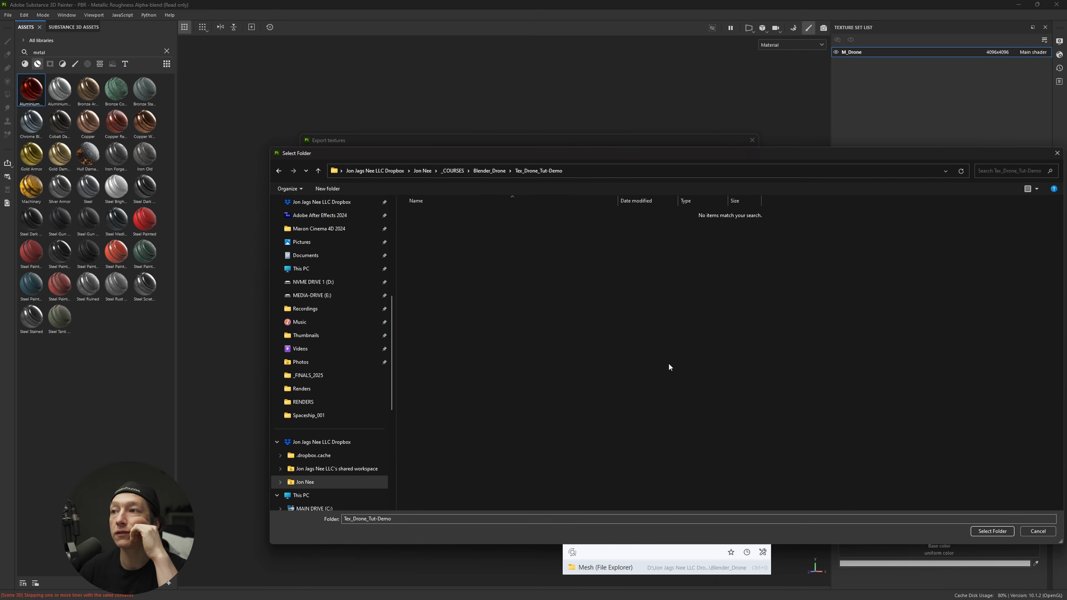
click(992, 531)
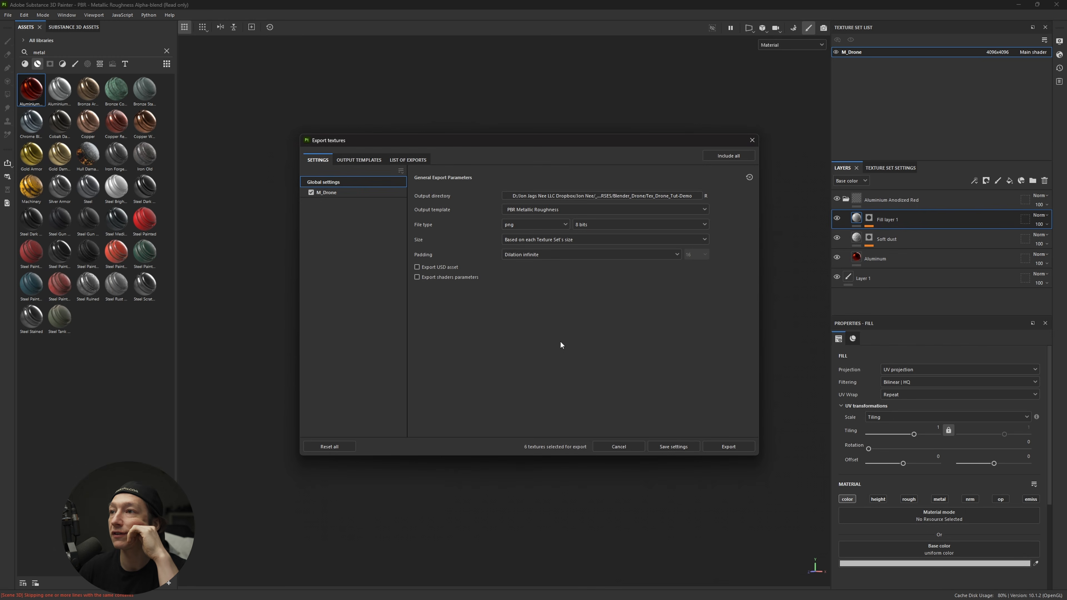
- Export the M_Drone textures as png with the Unreal Engine 4 (Packed) output template
click(512, 209)
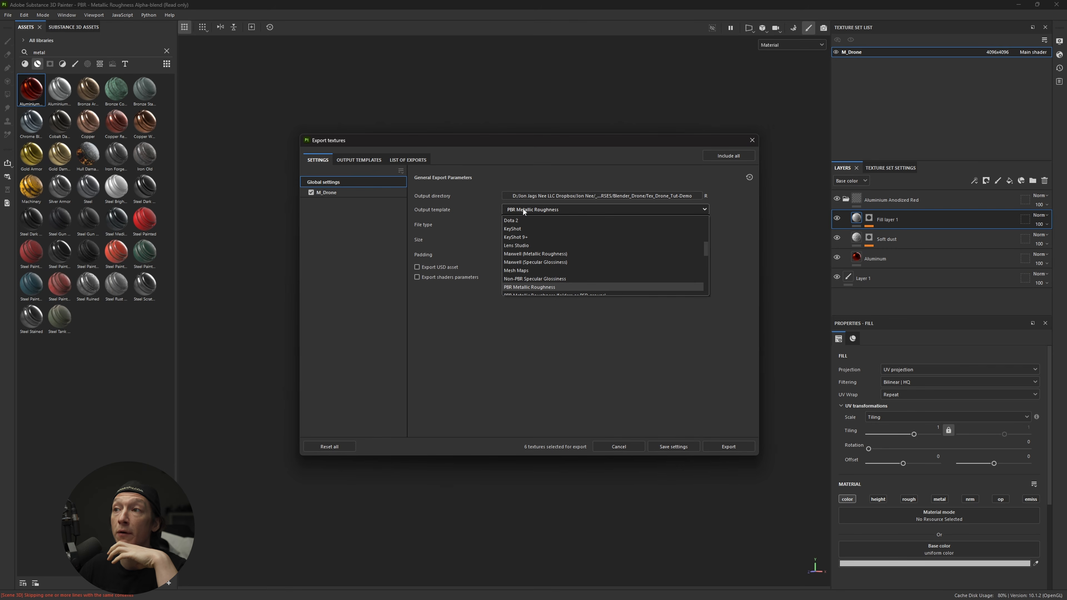
scroll(534, 254, down, 5)
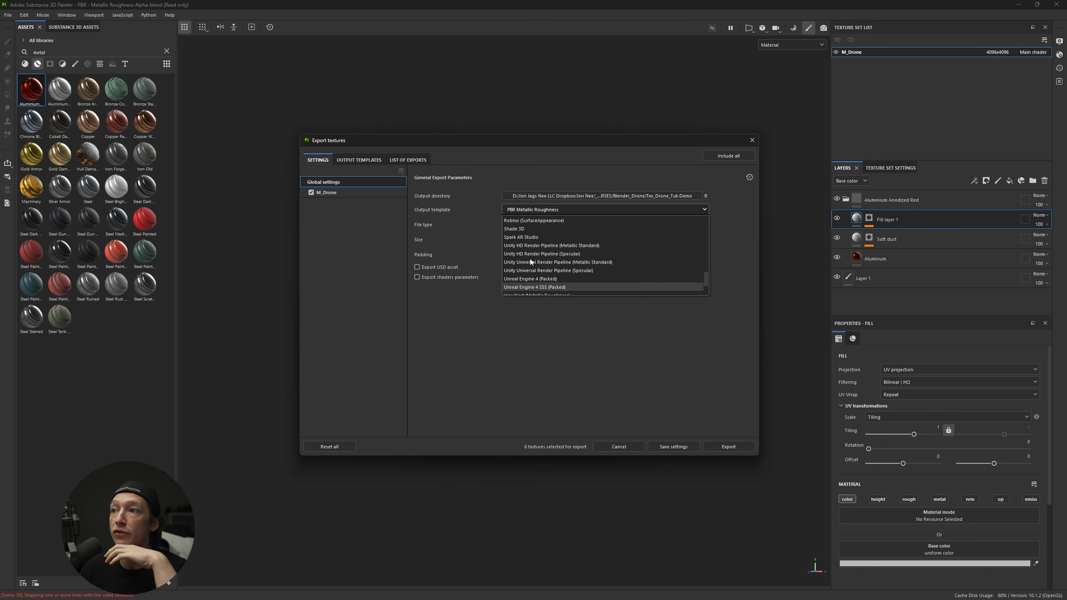
click(531, 279)
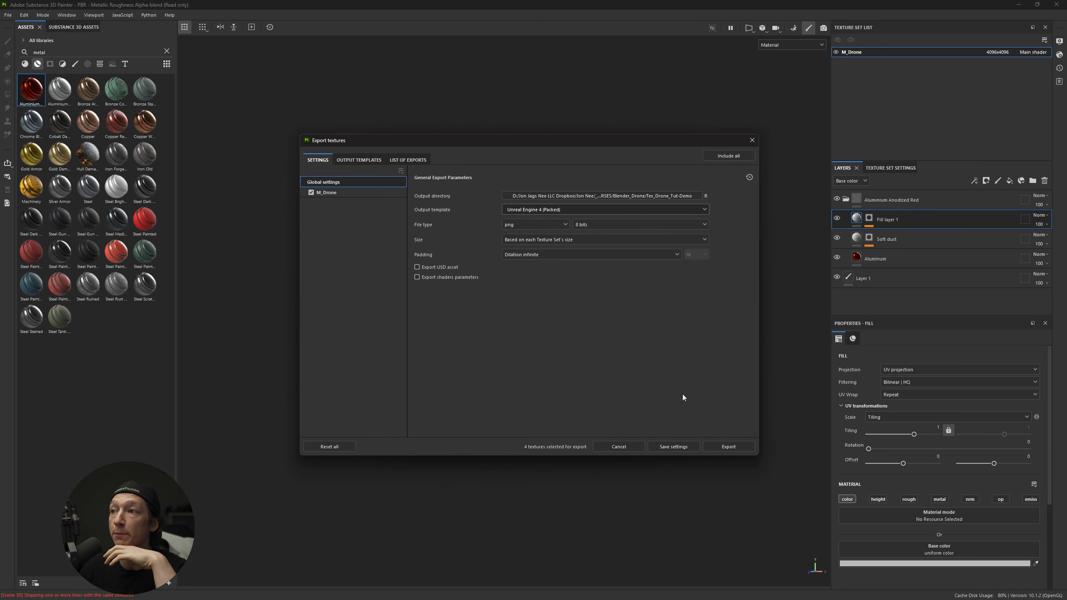
click(736, 447)
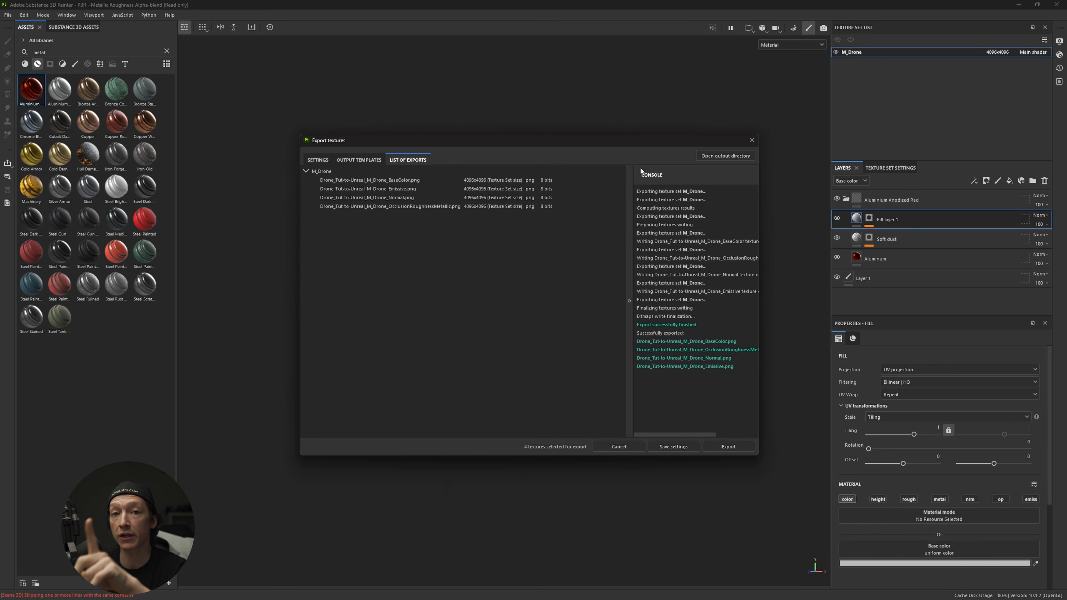
- Save the export settings with the exr file type at 16f bits and export the textures again
click(317, 160)
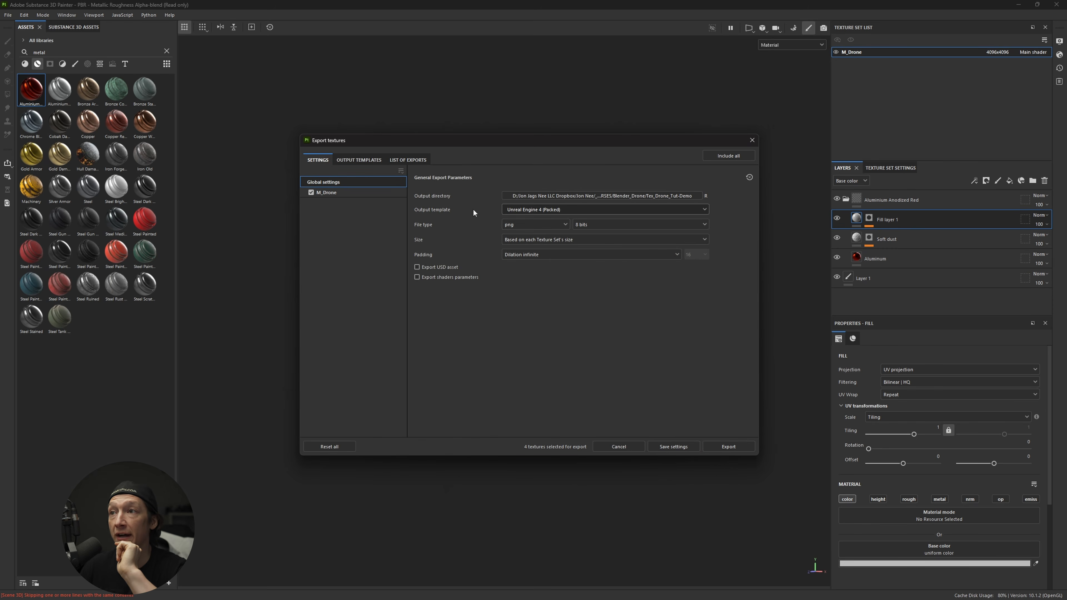
click(531, 225)
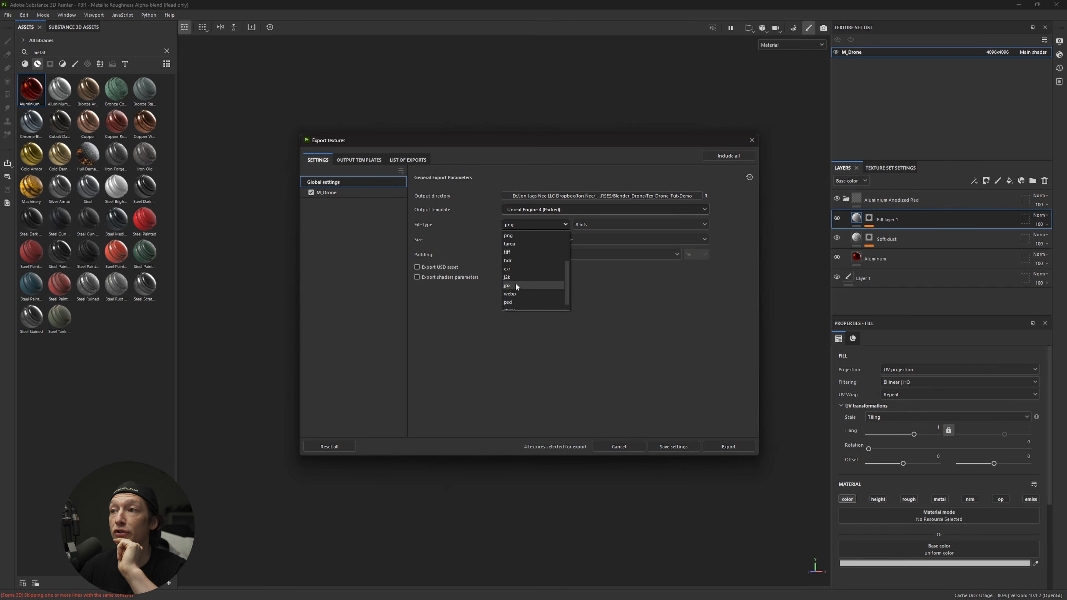
click(507, 266)
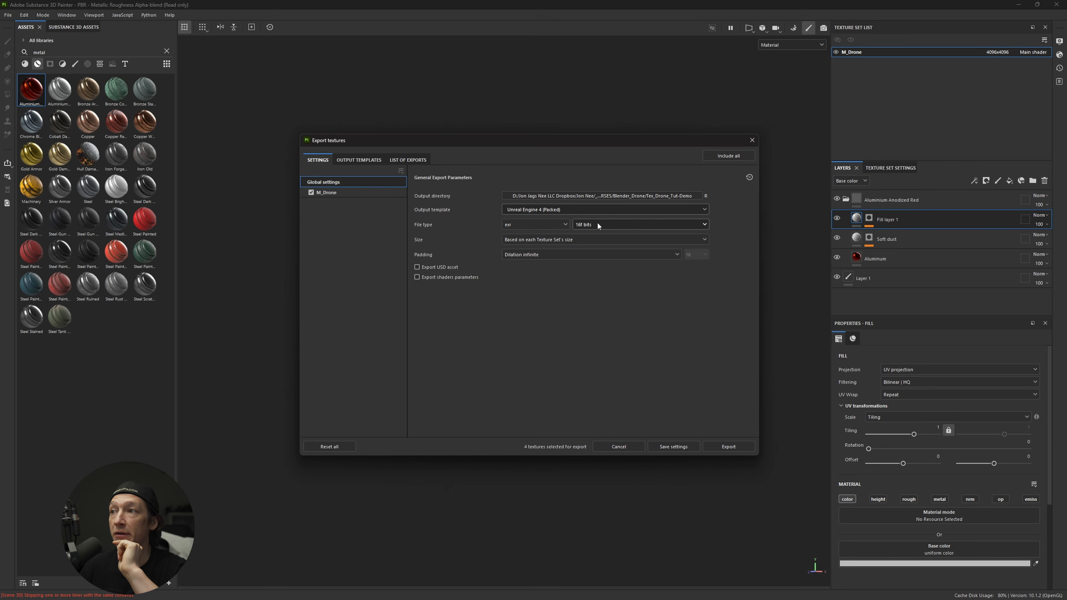
click(686, 447)
key(ctrl+shift+e)
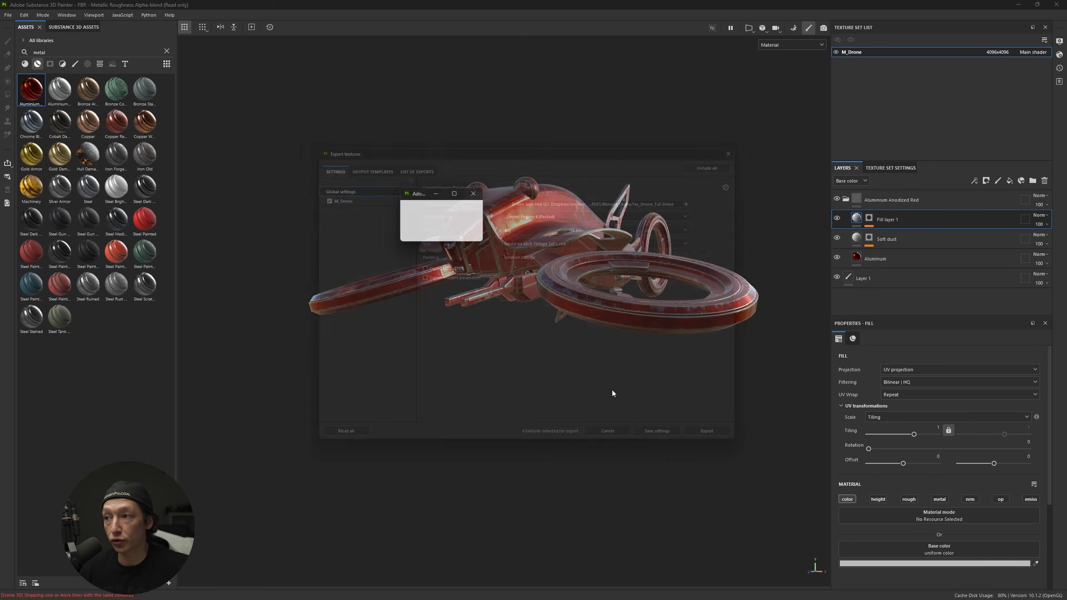
click(725, 445)
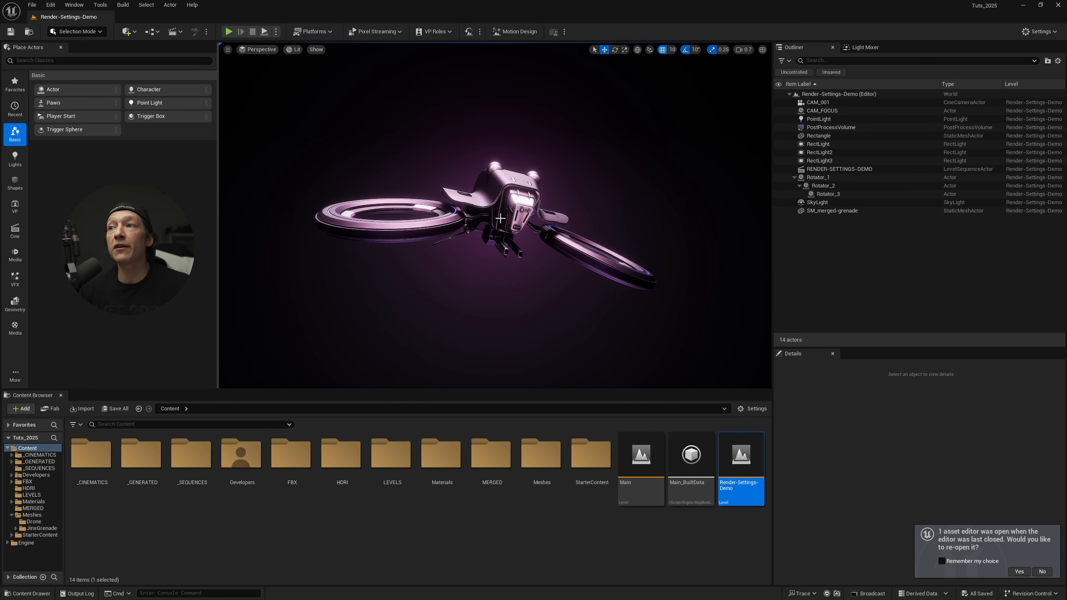
- Switch to Unreal Engine and rotate the existing drone mesh in the Render-Settings-Demo level
key(e)
mouse_move(497, 230)
mouse_down()
mouse_move(462, 232)
mouse_move(546, 230)
mouse_move(487, 231)
mouse_up()
click(486, 224)
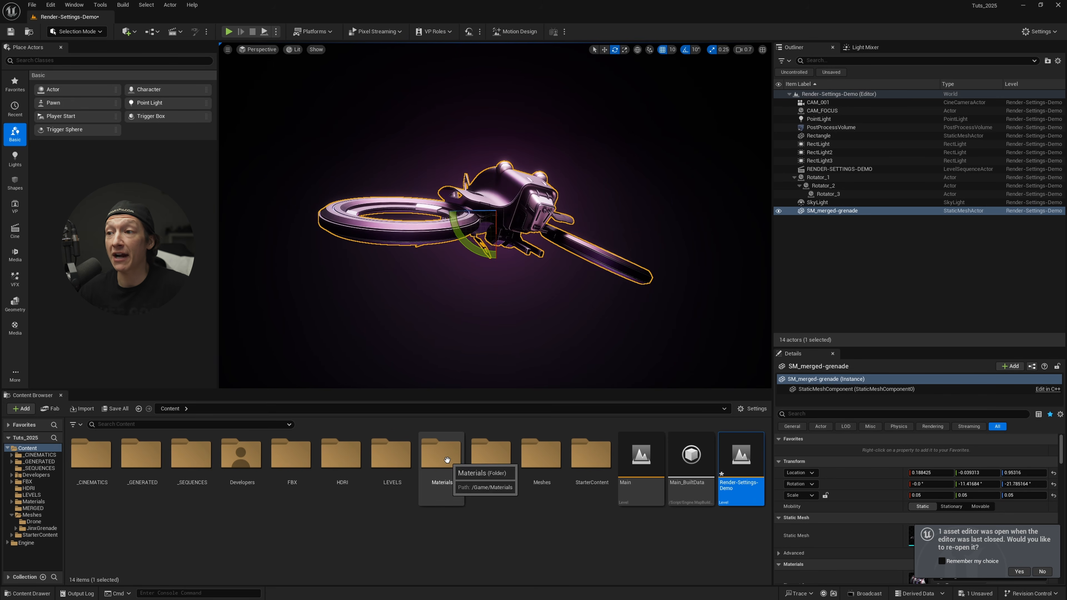
- Create a folder named Drone-Tut inside the project's Meshes folder
double_click(541, 456)
right_click(296, 483)
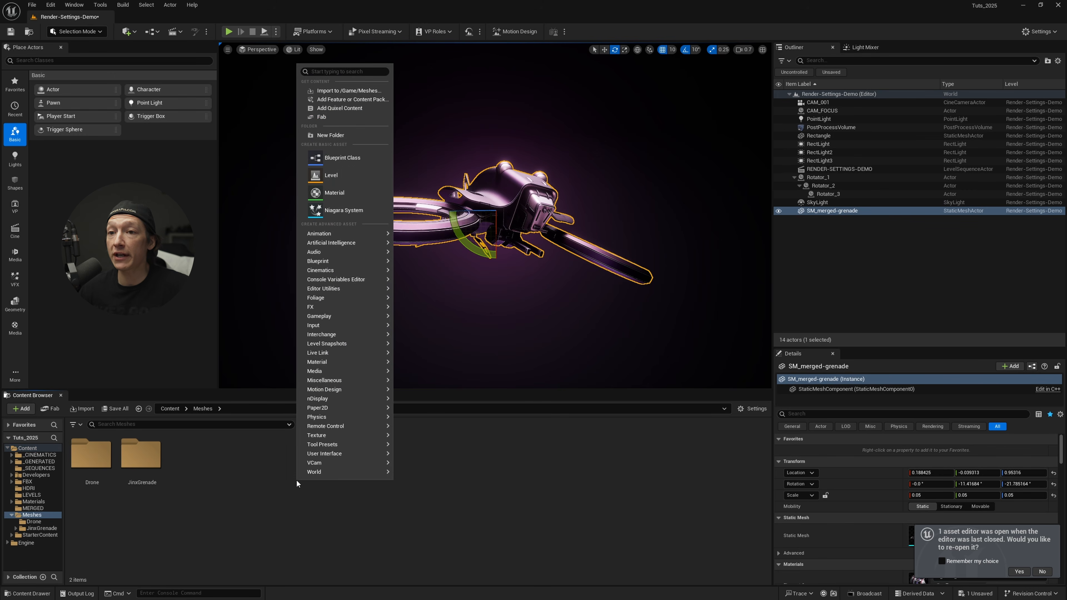
click(331, 135)
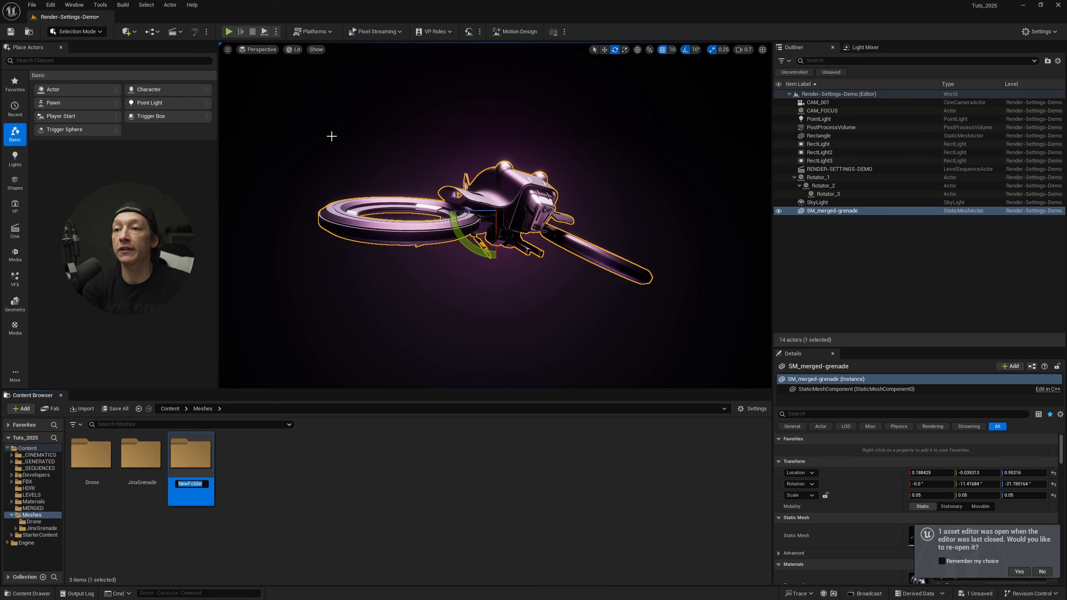
text(Drone-Tut)
key(Return)
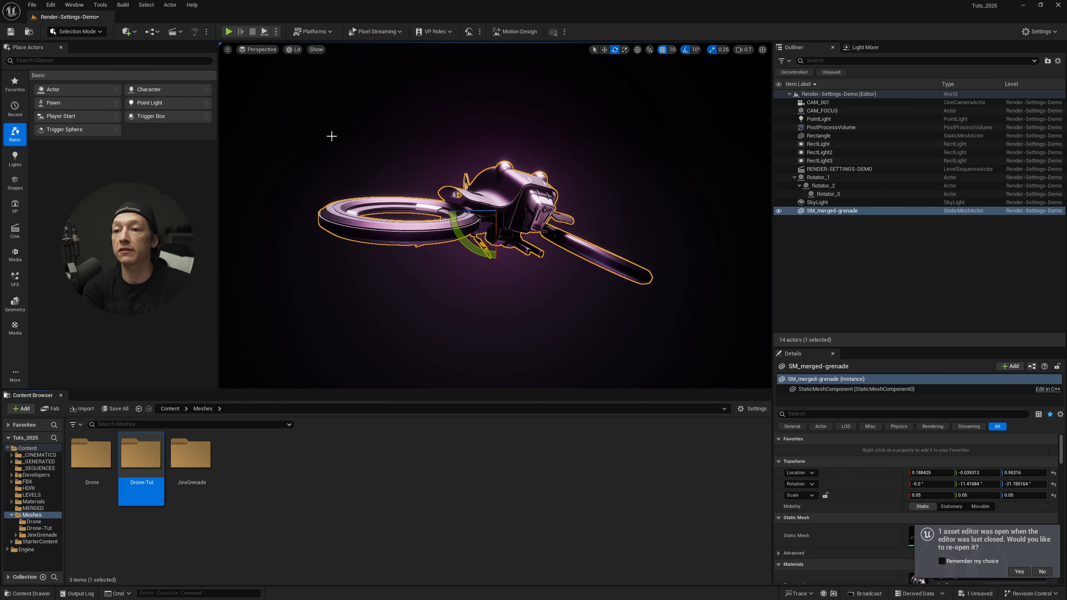
- Bring Drone_Tut-to-Unreal.fbx from the Mesh folder into the Drone-Tut folder for import
double_click(142, 474)
key(alt+Tab)
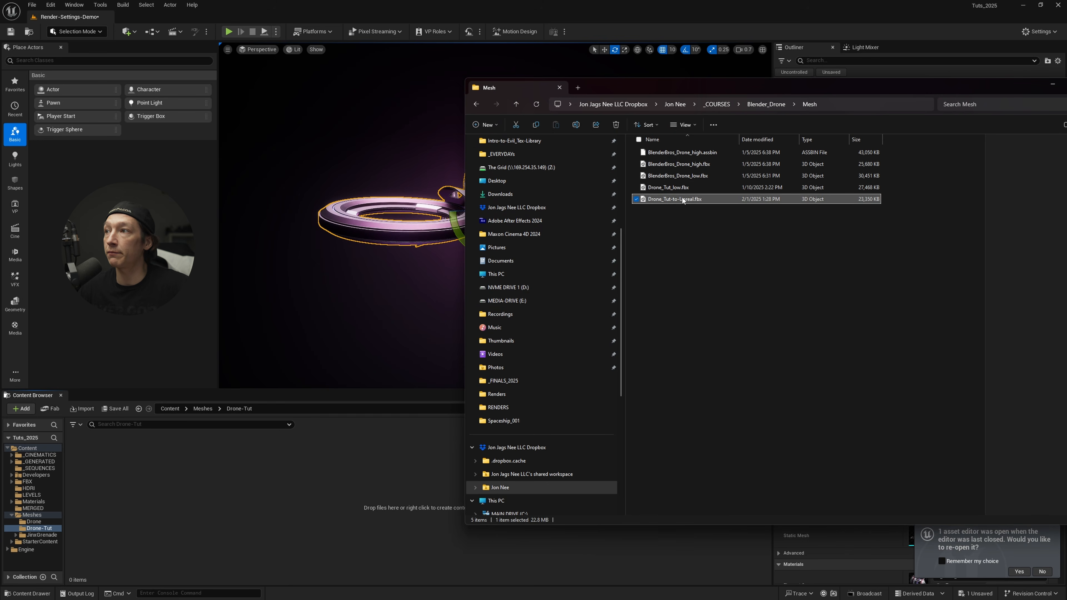
drag(683, 201, 306, 492)
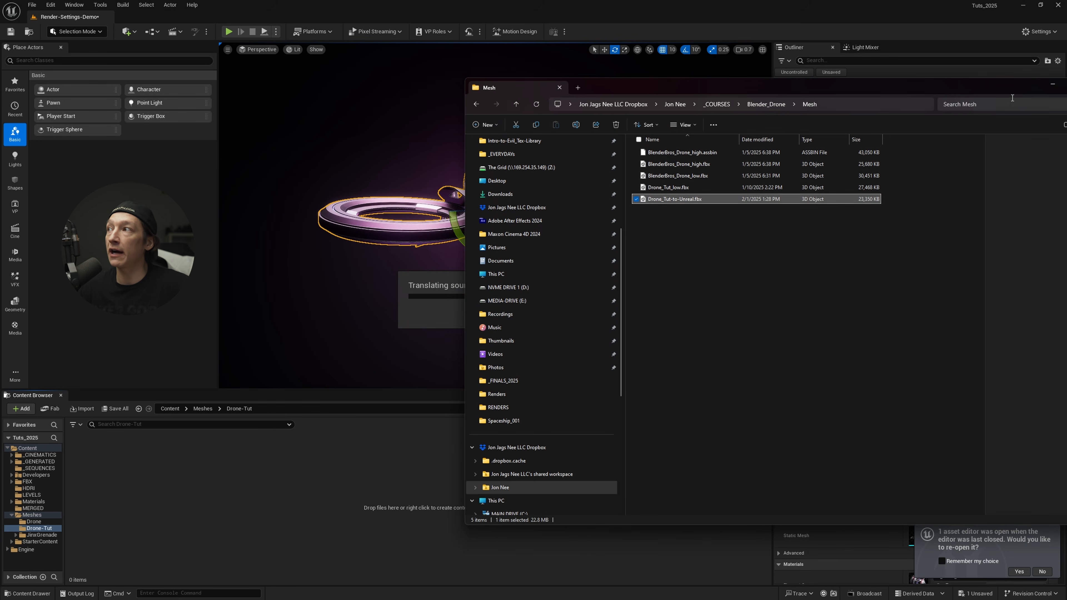
click(1055, 86)
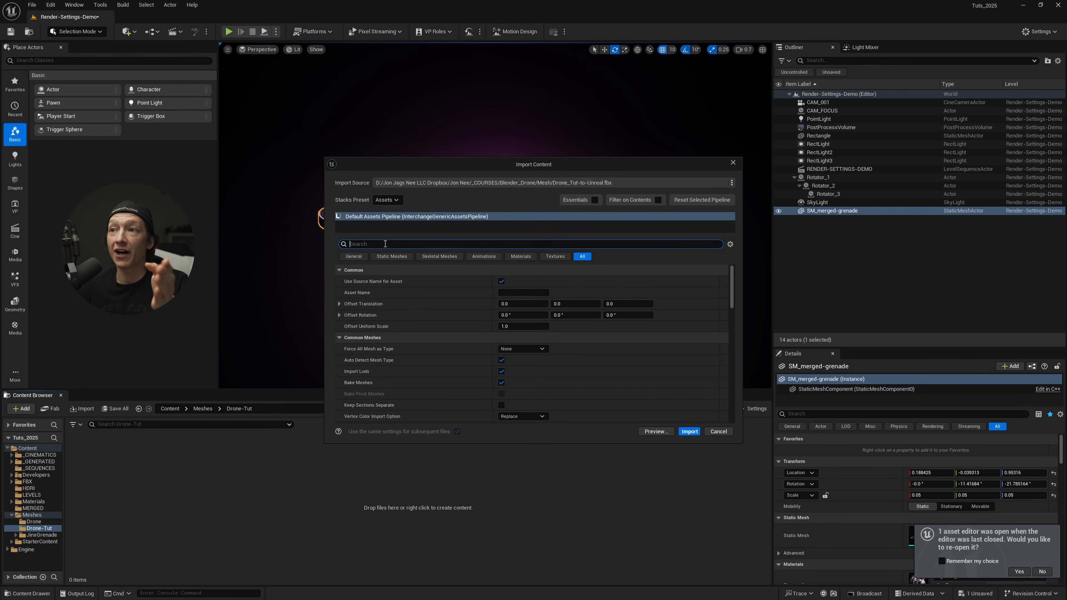
- Look through the import options, searching for "remove", and import the drone mesh with the default settings
scroll(402, 367, down, 3)
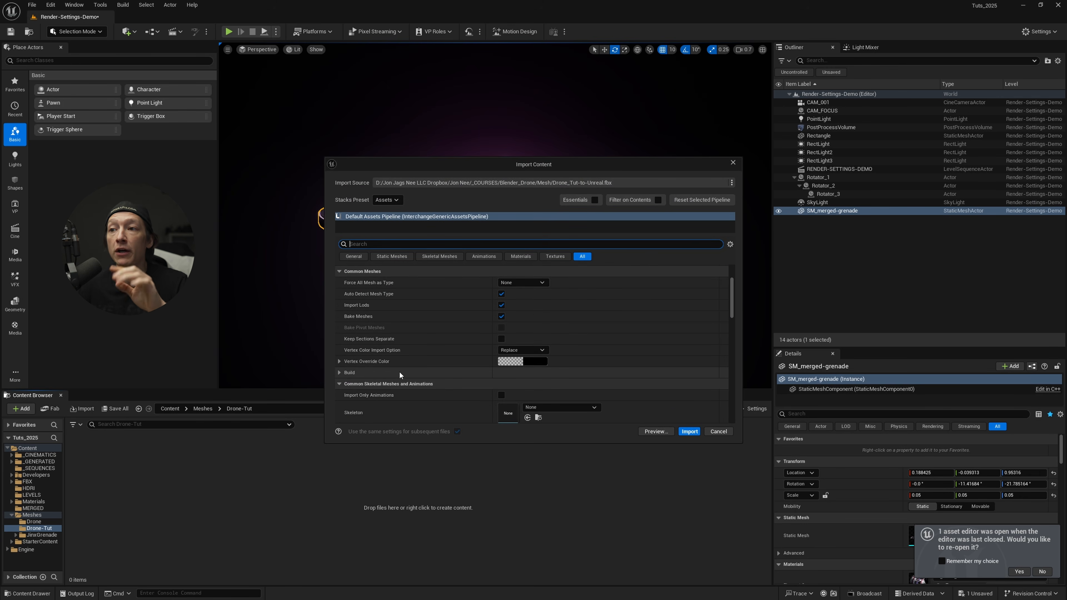
scroll(398, 368, down, 2)
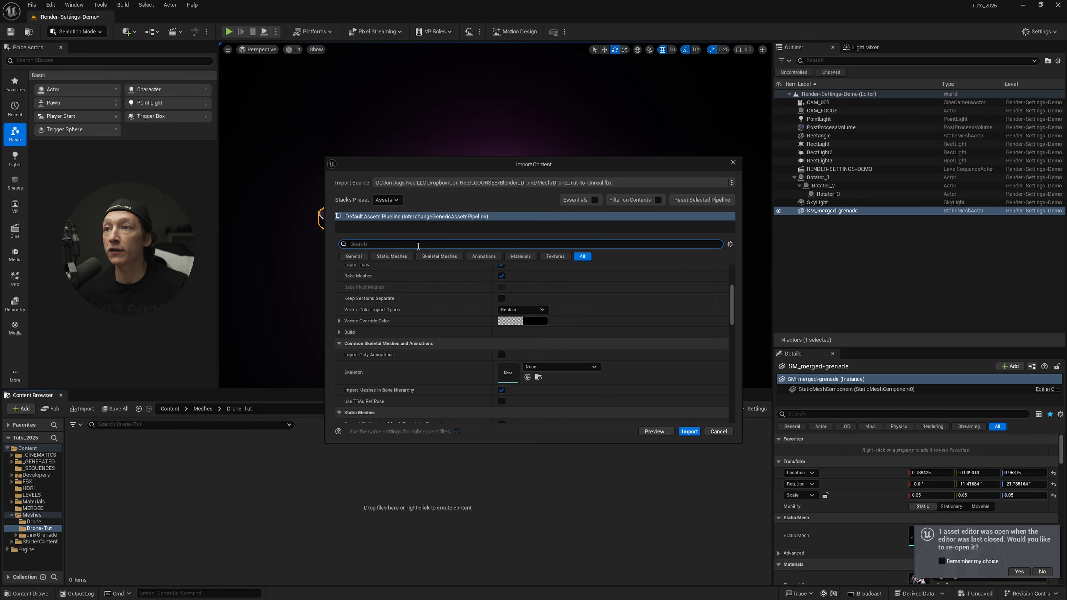
text(e)
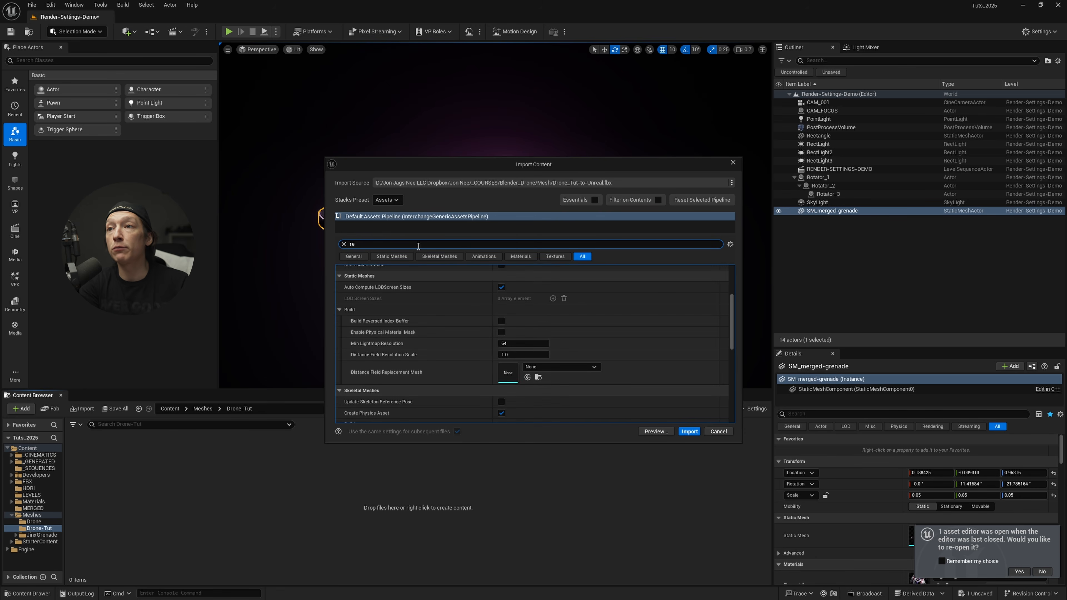
text(move)
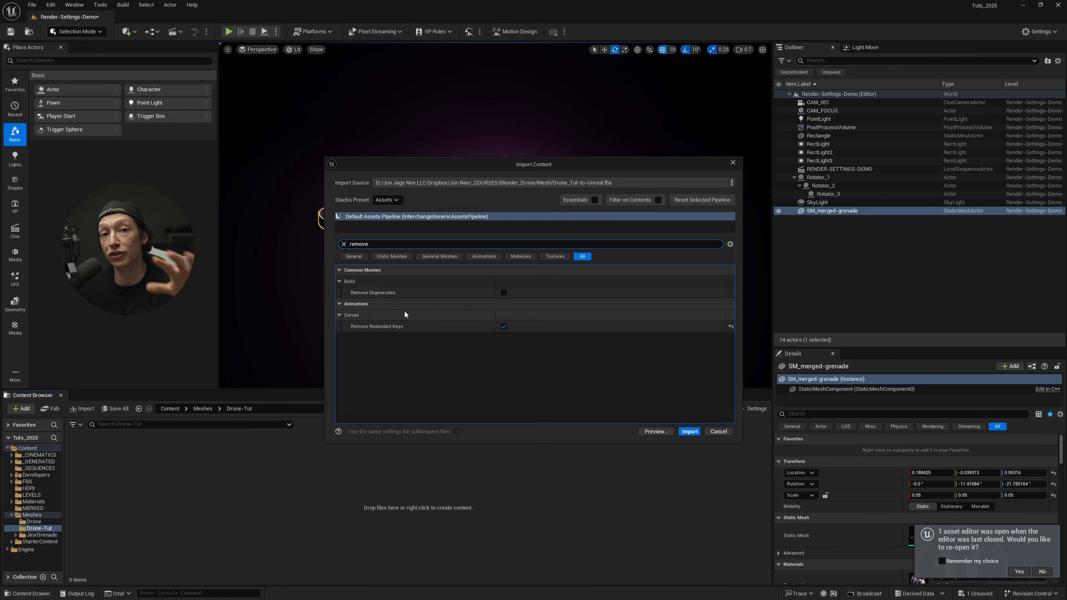
click(344, 244)
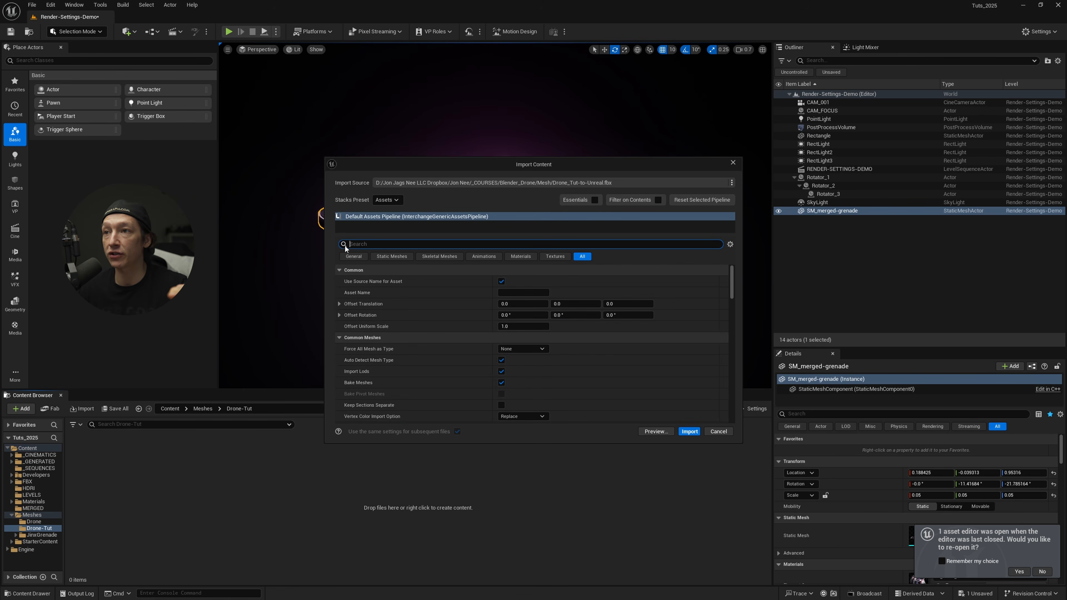
click(689, 431)
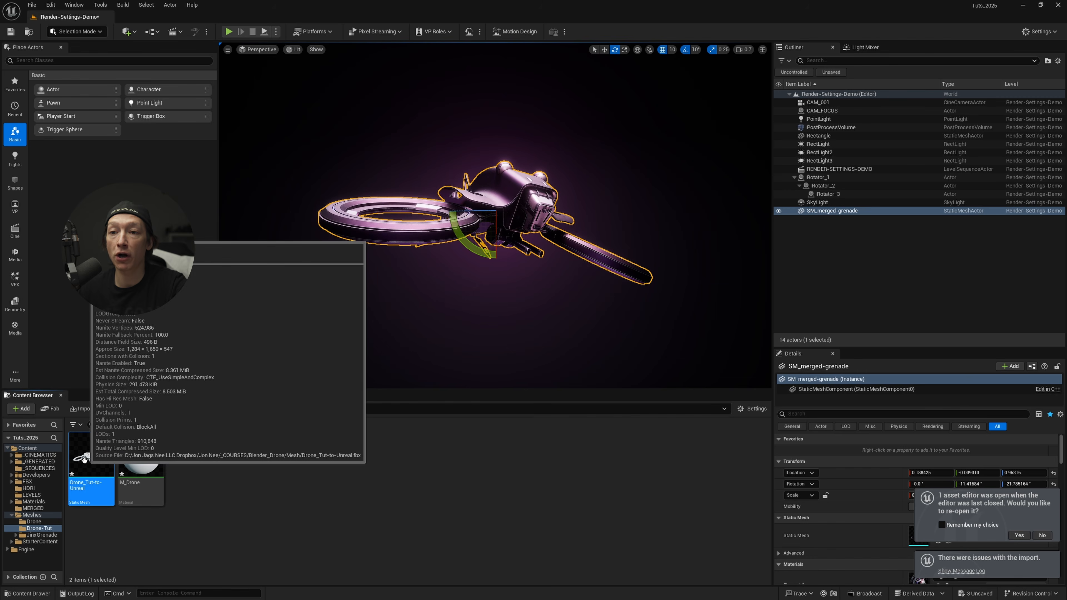
- Place the imported Drone_Tut-to-Unreal mesh in the level and reset its location to the origin
drag(81, 458, 510, 276)
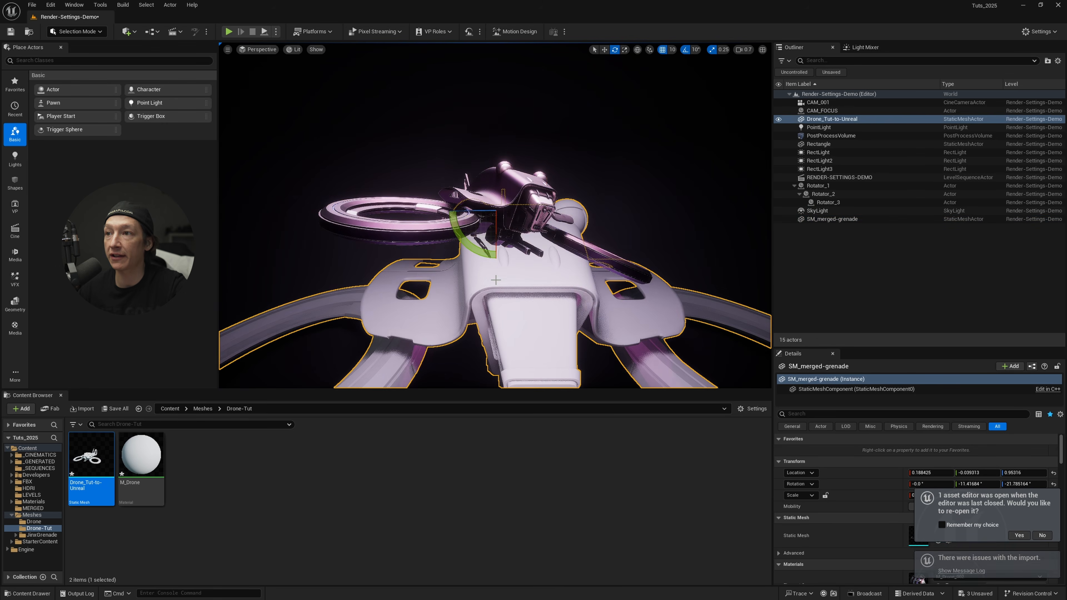
key(f)
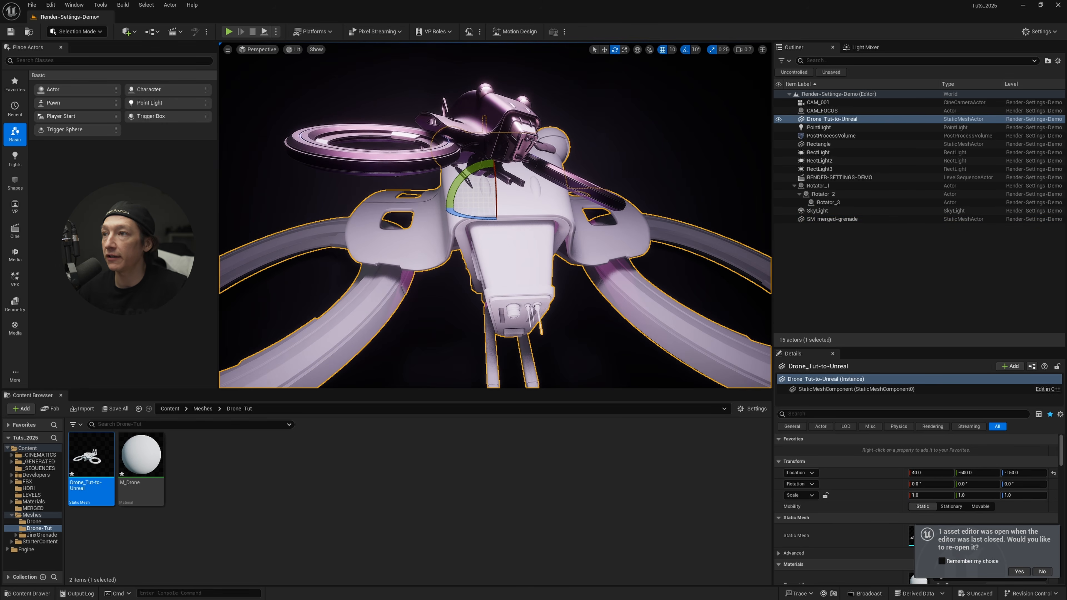
click(1054, 473)
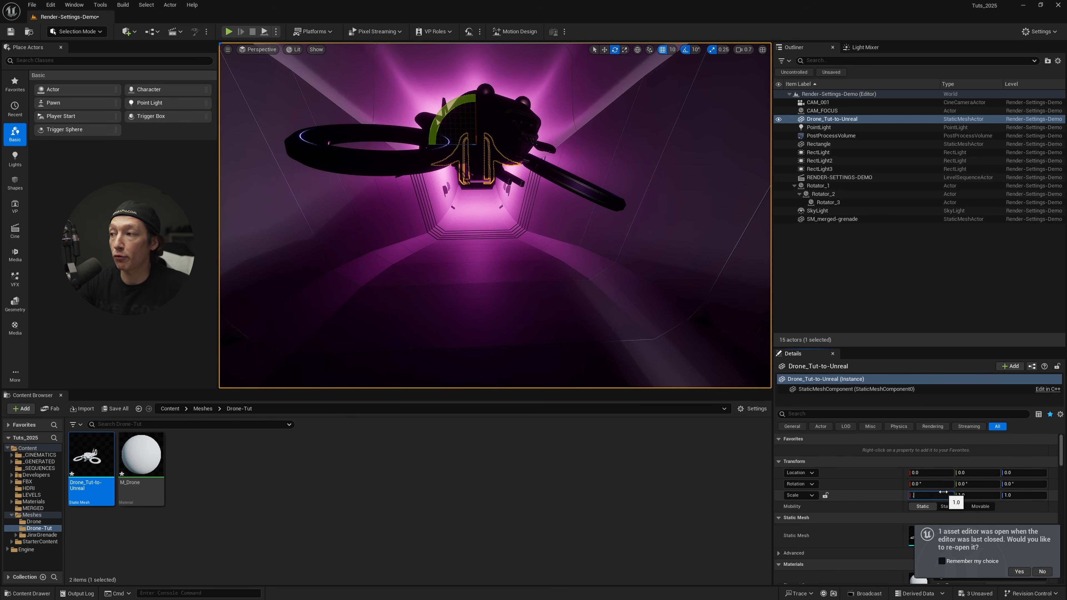
- Scale down the placed drone, trying 0.2 first and settling on 0.05 for all three axes
text(0.2)
key(Tab)
key(Tab)
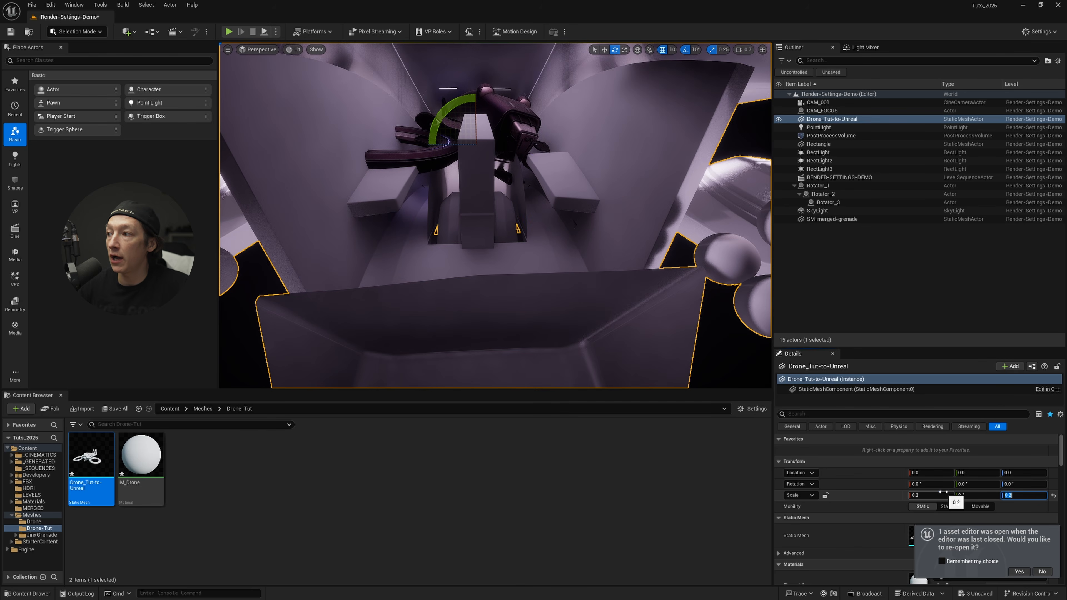
click(943, 492)
text(0.05)
key(Tab)
key(Tab)
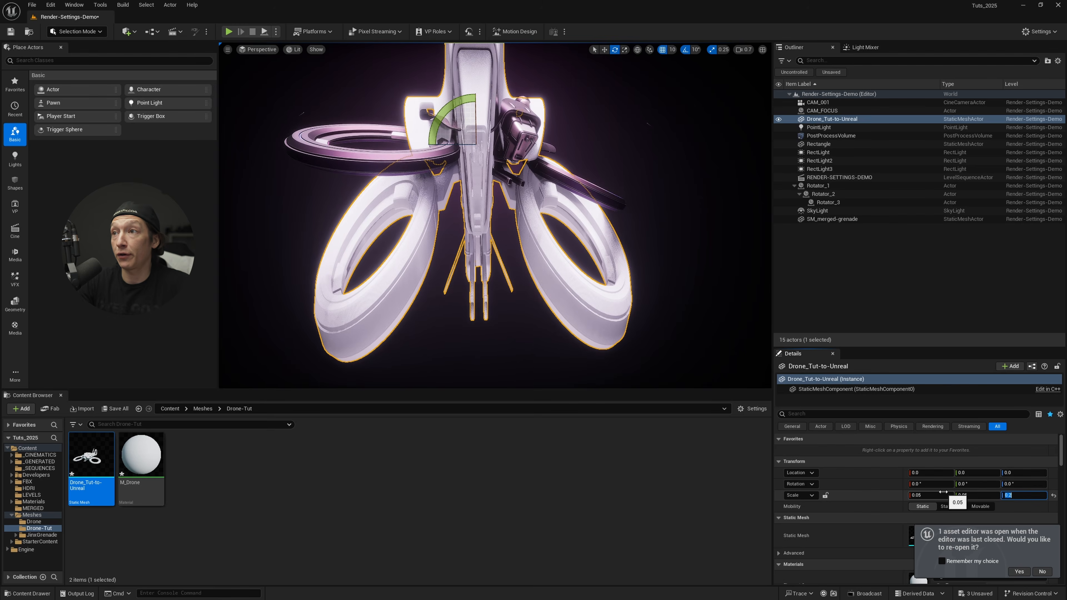
- Move the new drone to X 50 beside the existing drone and rotate it to -30° about Z
right_drag(529, 151, 515, 134)
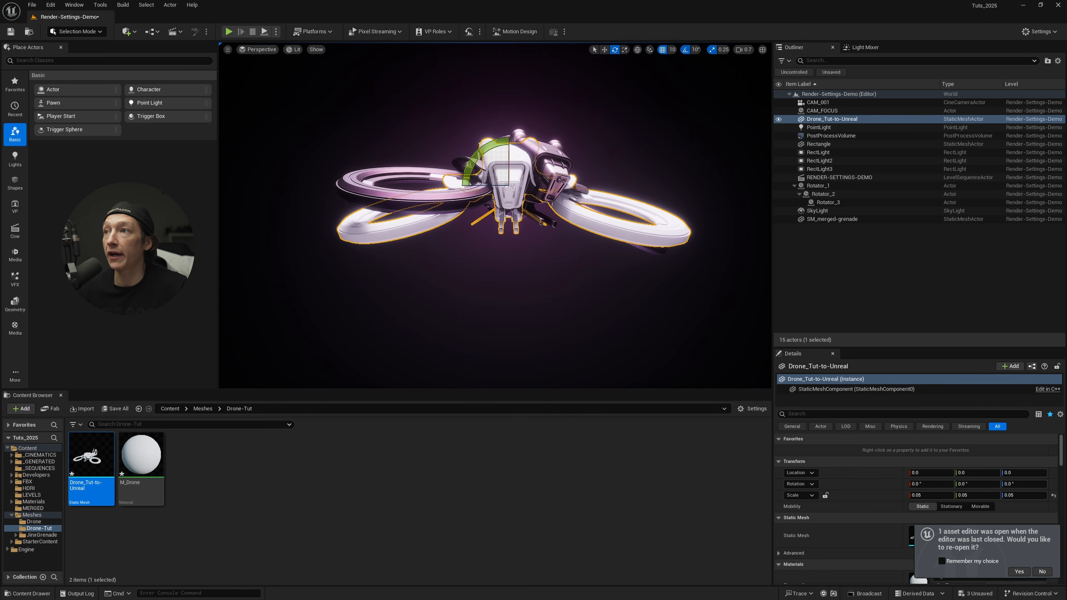
key(w)
drag(532, 186, 712, 196)
click(528, 193)
right_drag(528, 194, 441, 190)
click(609, 225)
key(e)
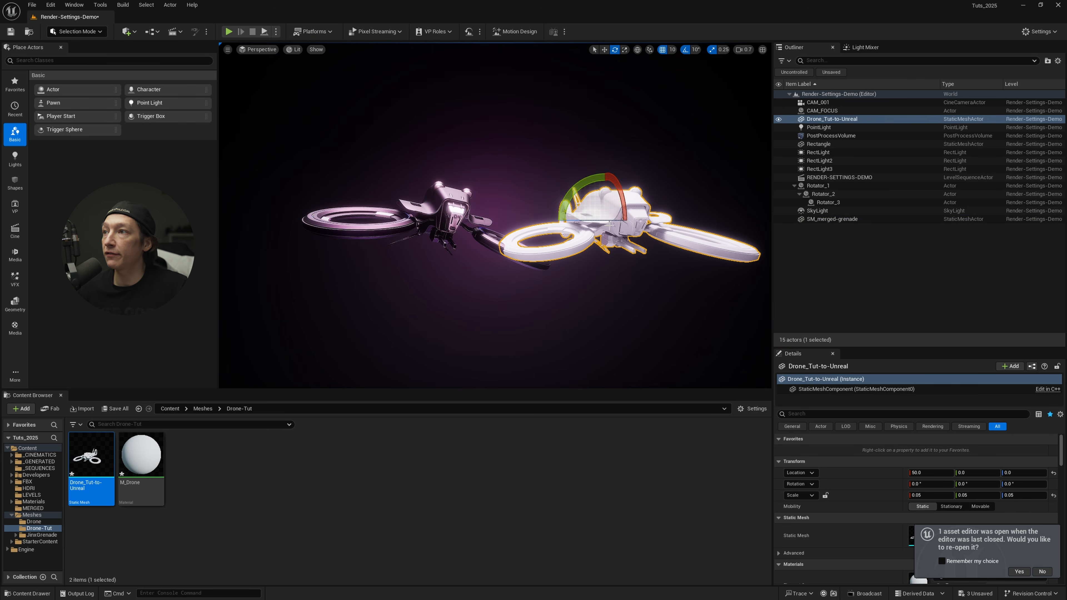
drag(601, 219, 564, 223)
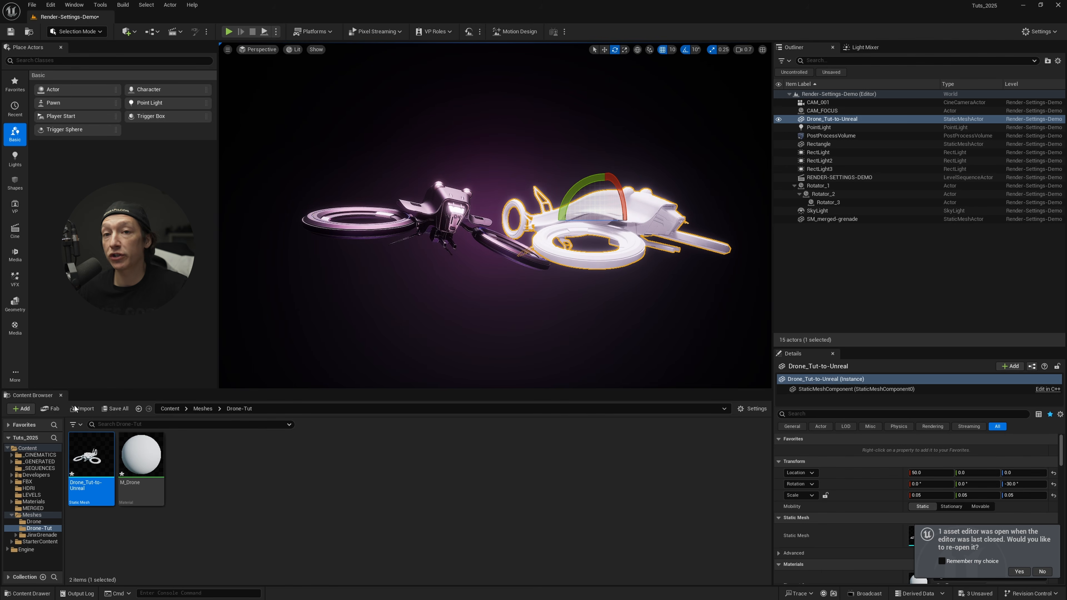
- Open the M_Drone material, delete all nodes feeding its result node, and save the material
click(157, 468)
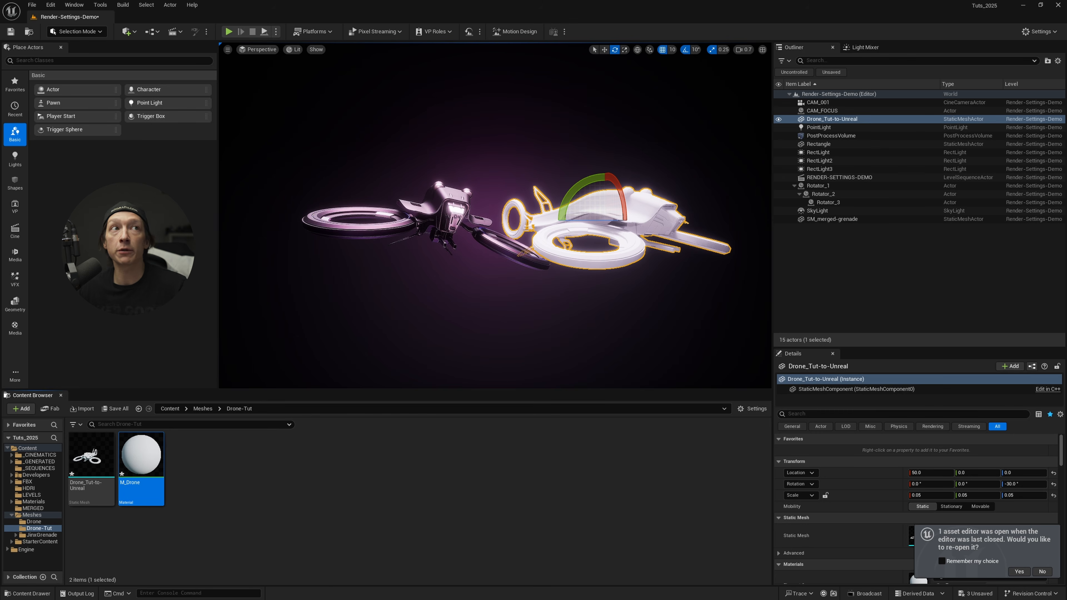
drag(0, 97, 489, 94)
drag(244, 153, 391, 324)
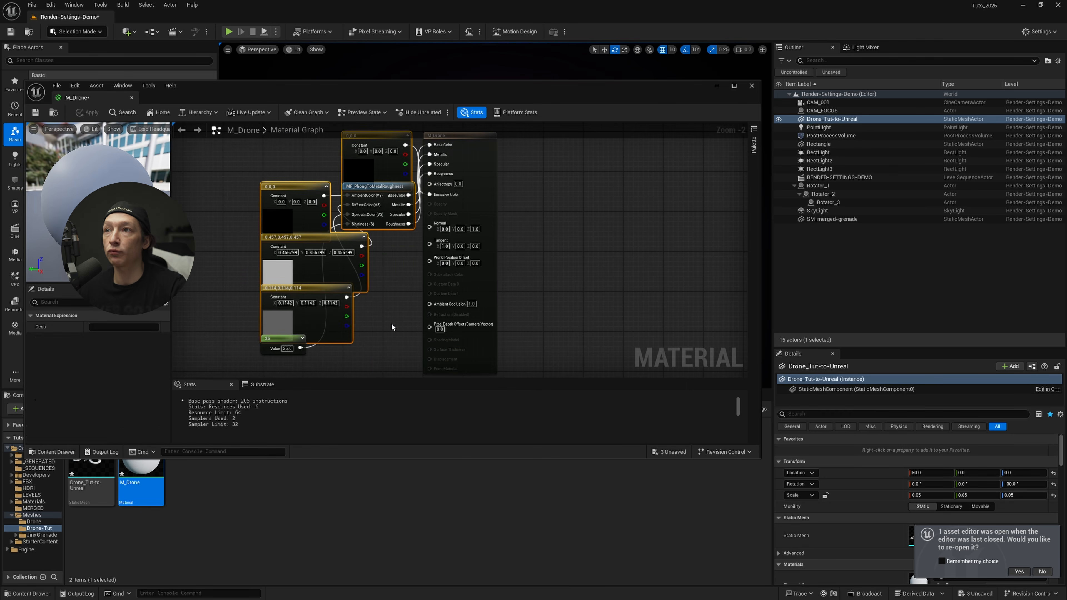
key(Delete)
drag(238, 294, 327, 377)
key(Delete)
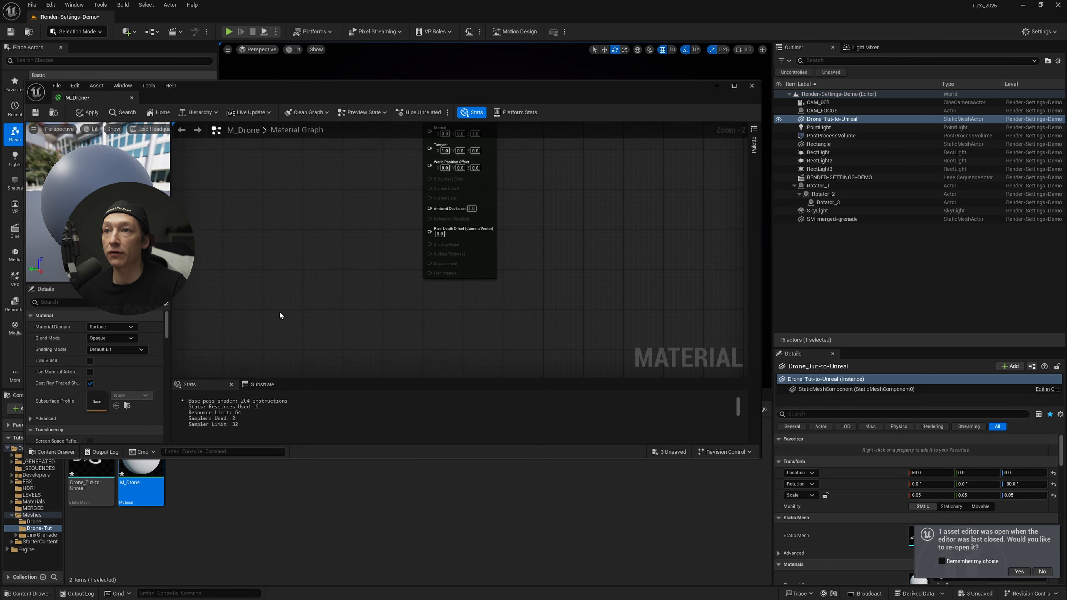
click(36, 113)
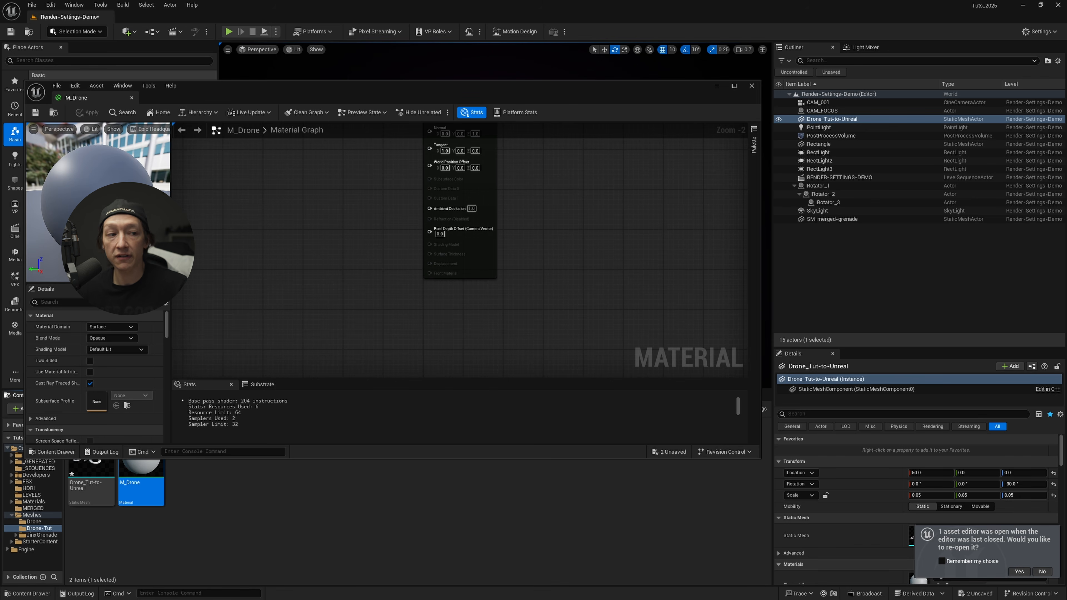
- Import the four EXR drone textures (BaseColor, Emissive, Normal, OcclusionRoughnessMetallic) from Tex_Drone_Tut-Demo into the Drone-Tut folder
key(alt+Tab)
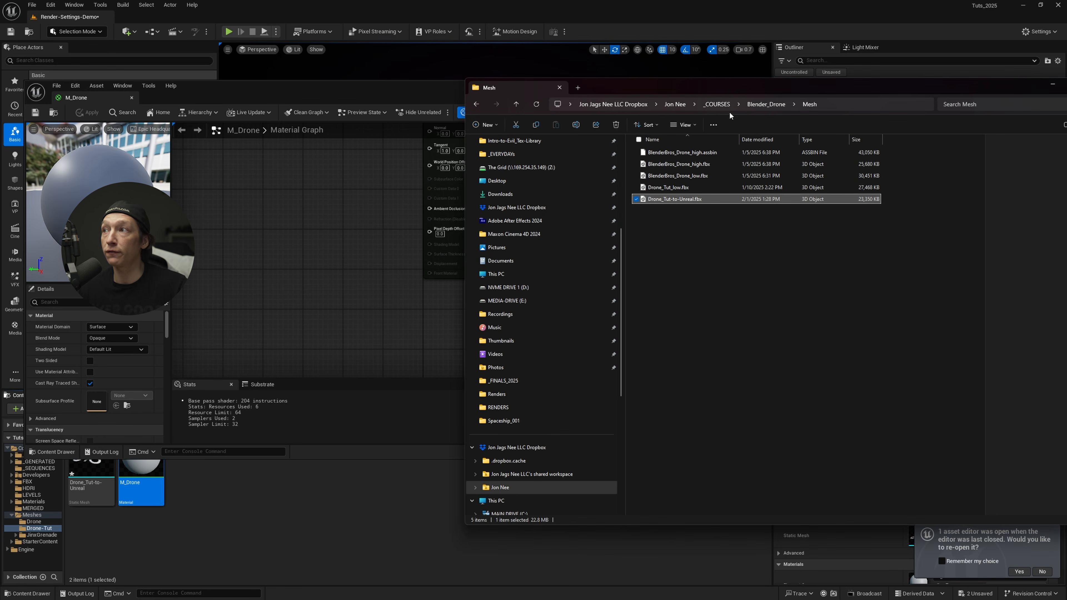
click(765, 104)
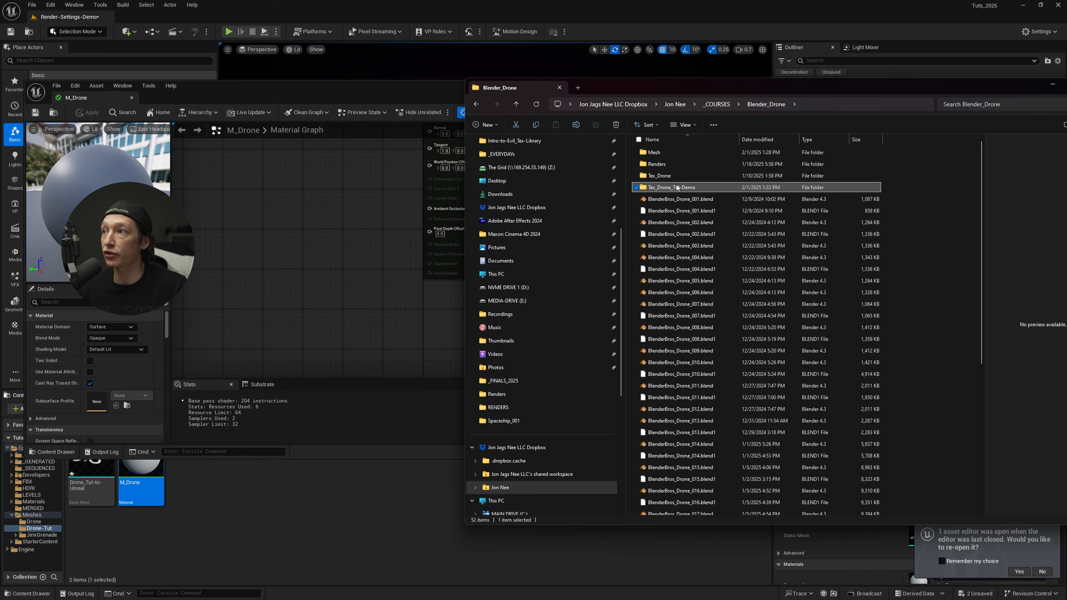
double_click(672, 188)
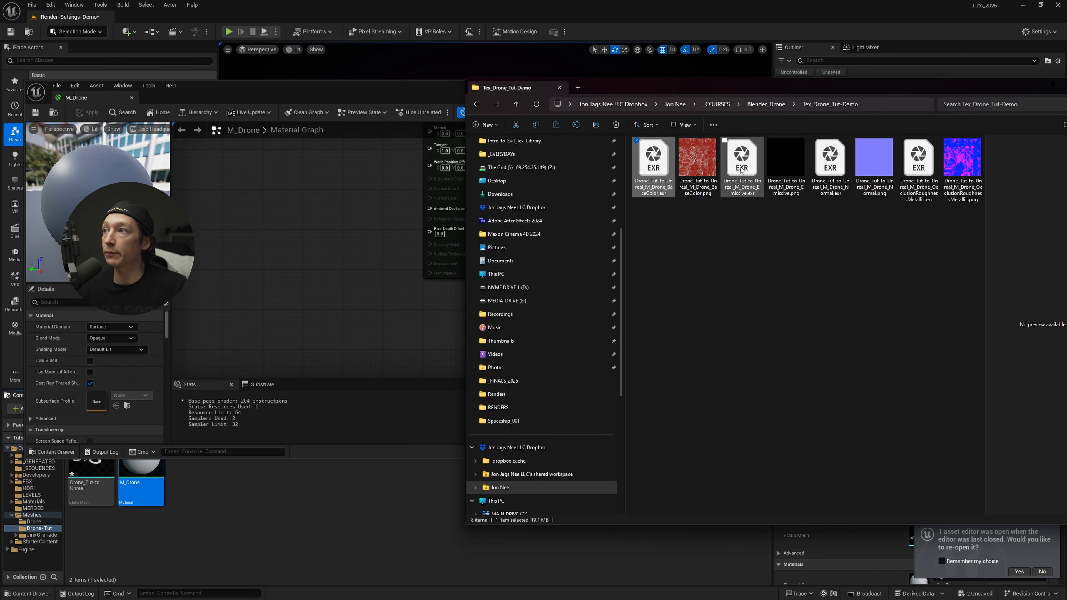
ctrl+click(731, 185)
ctrl+click(830, 168)
ctrl+click(919, 168)
drag(659, 170, 258, 510)
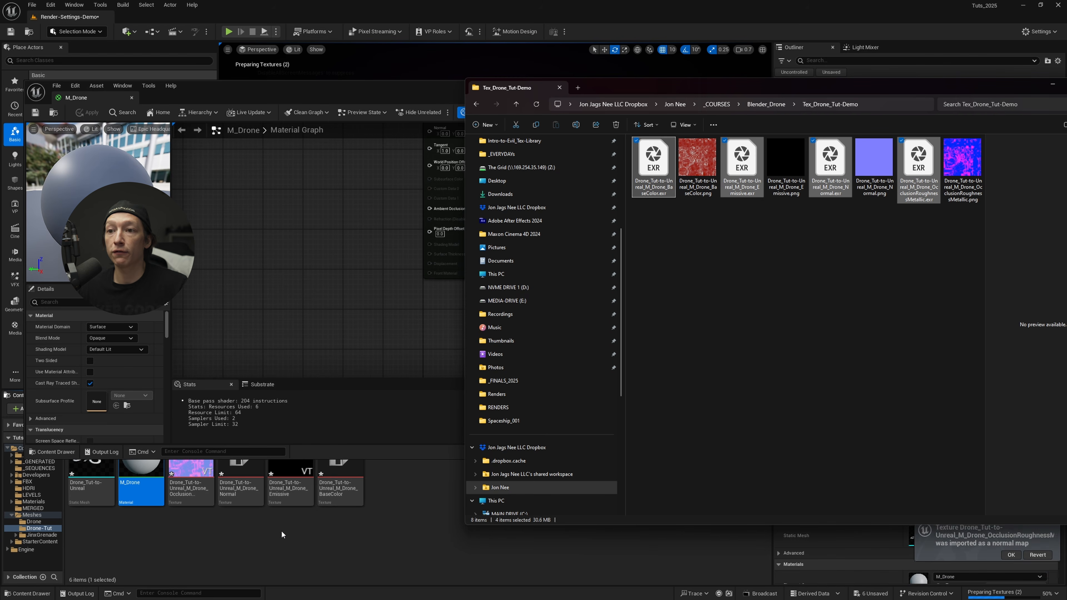
- Close the M_Drone material editor and open the four imported drone textures together in the Property Matrix
click(191, 483)
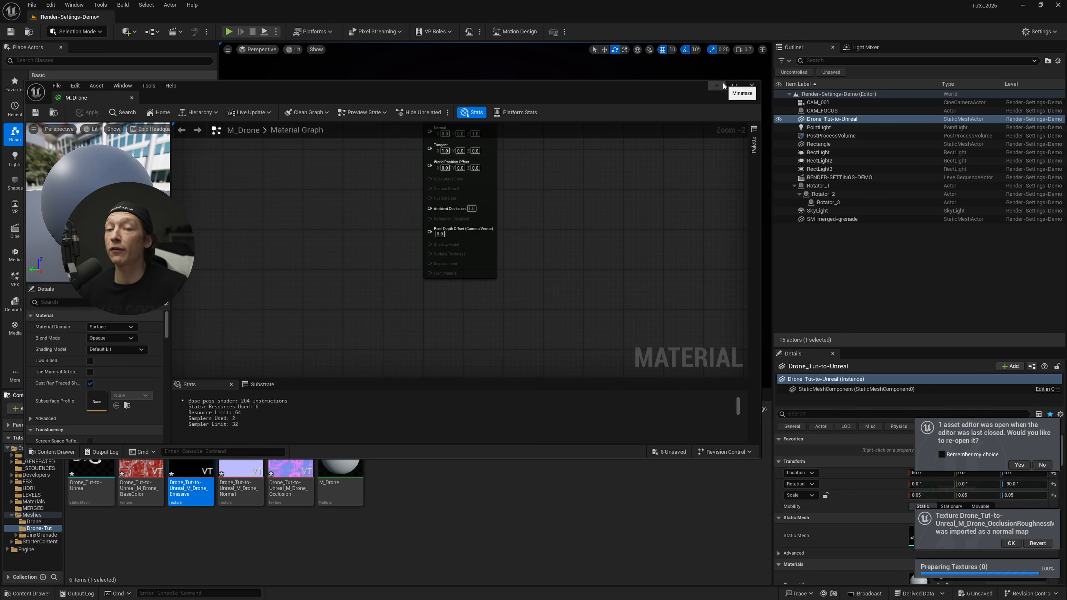
click(752, 85)
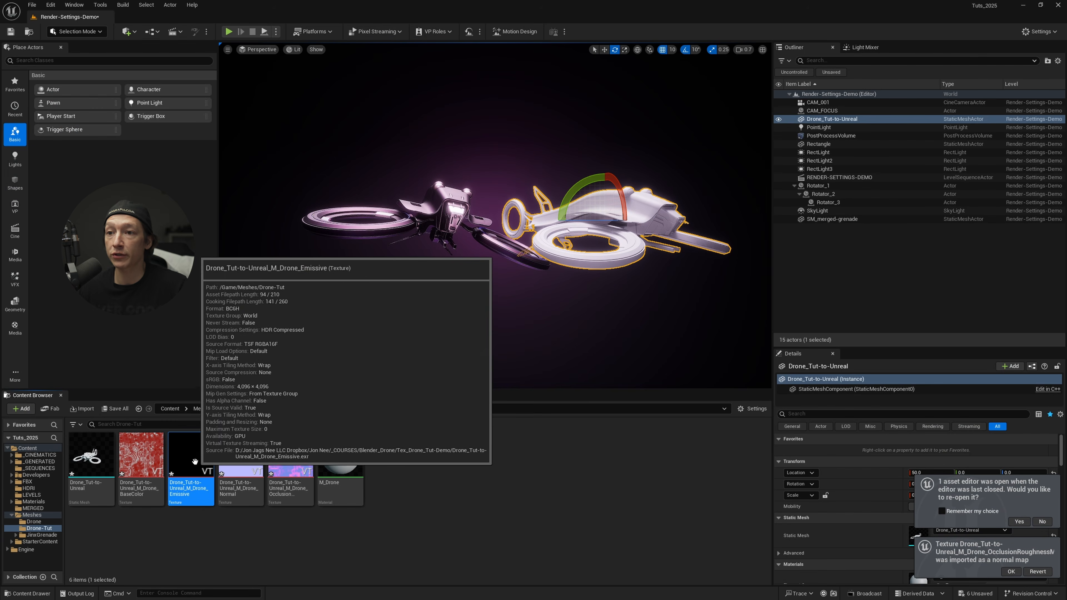
click(156, 461)
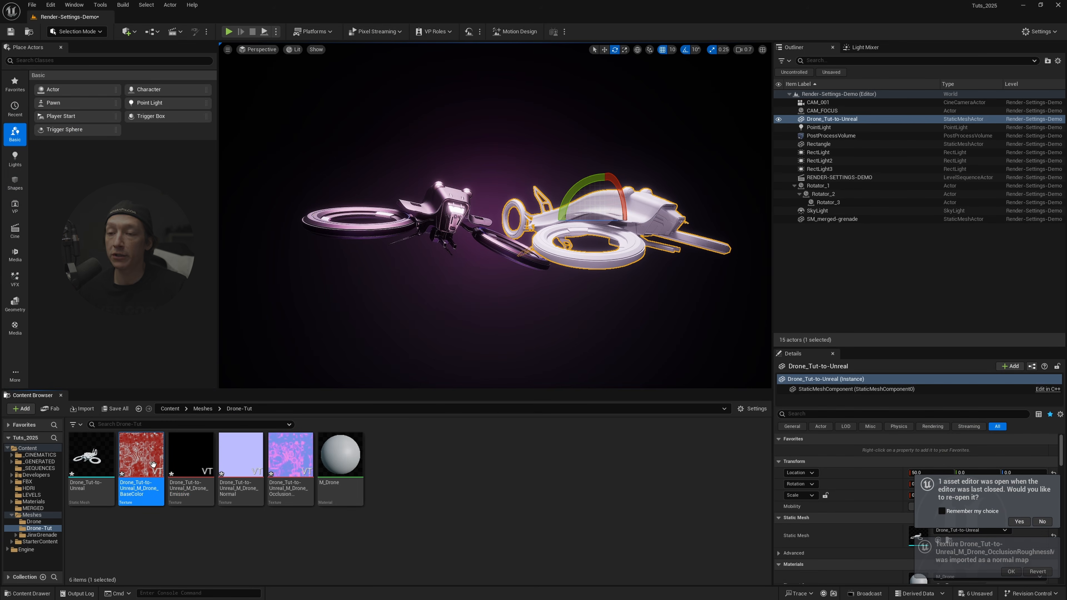
shift+click(275, 466)
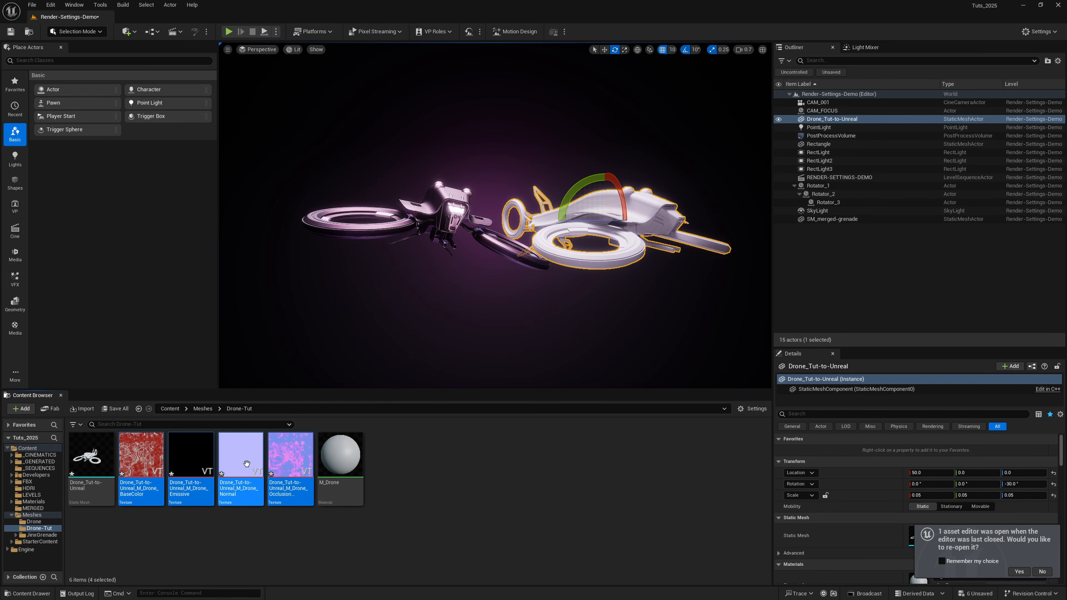
right_click(128, 458)
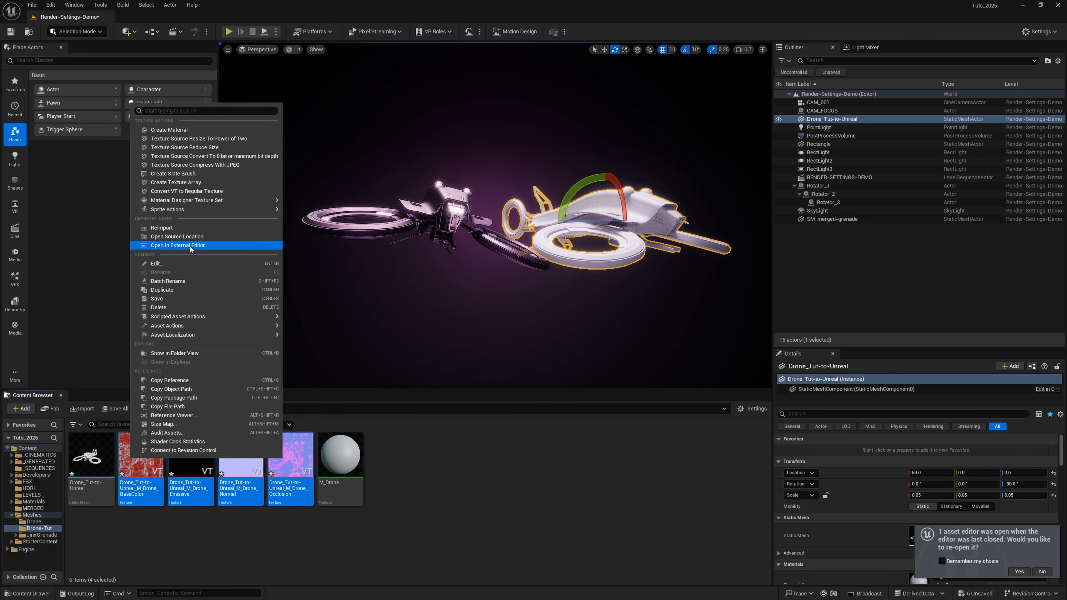
mouse_move(179, 329)
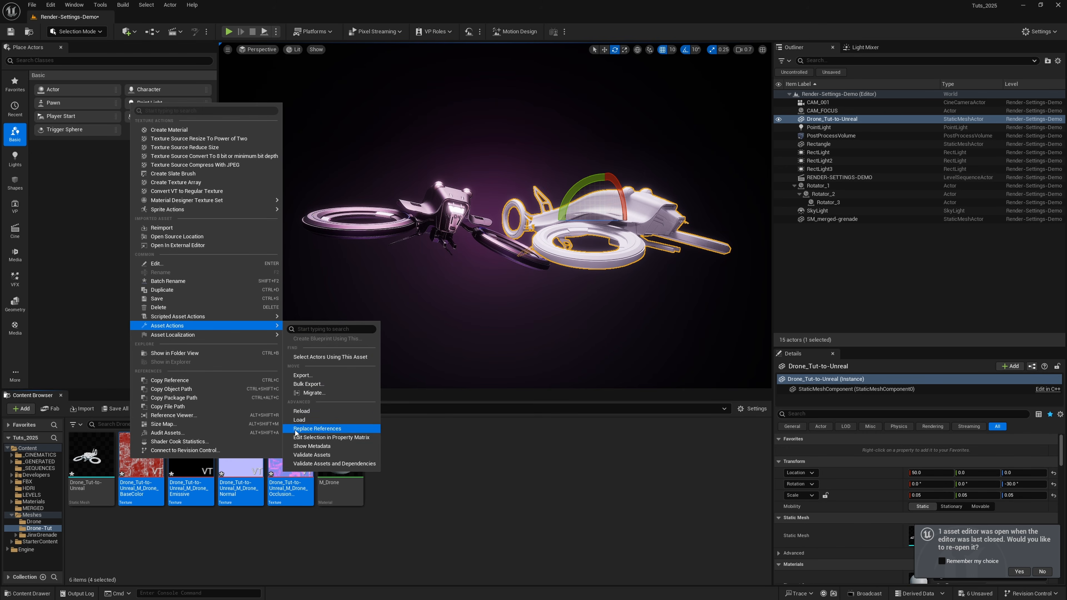
mouse_move(266, 326)
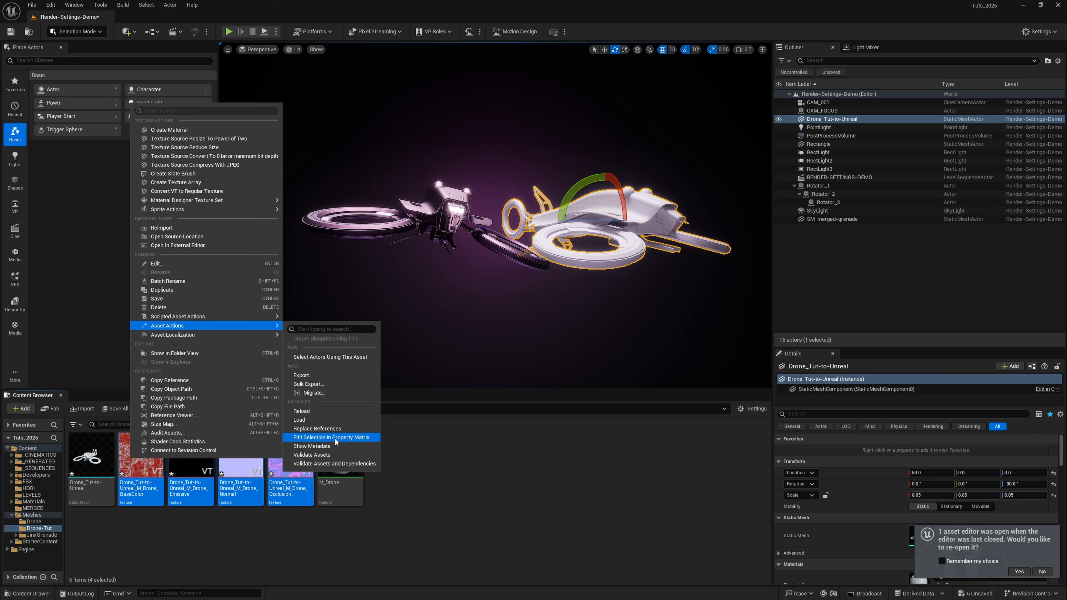
click(337, 438)
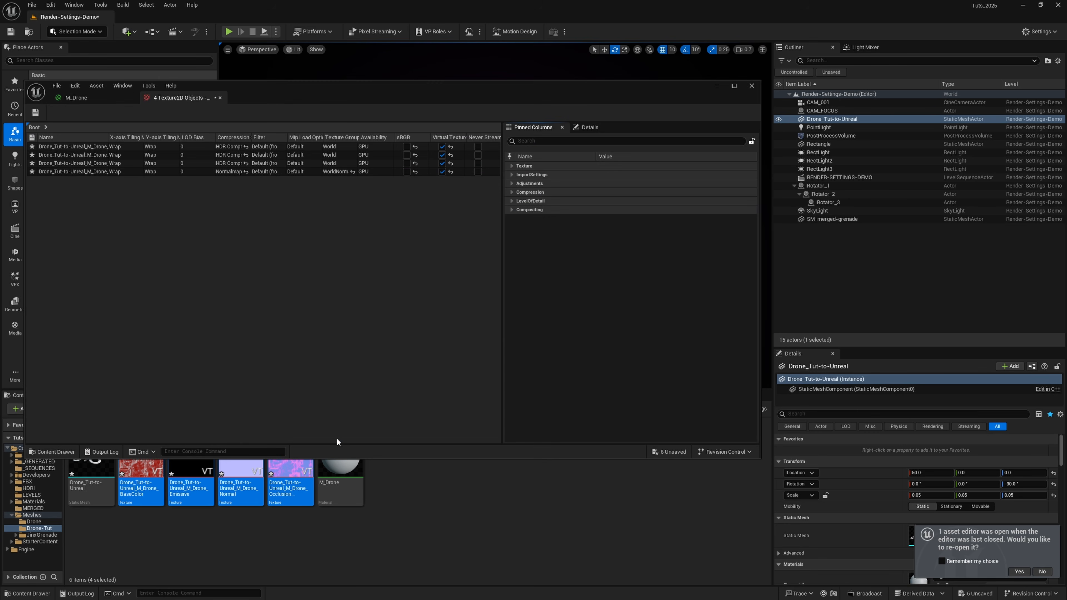
- Turn off Virtual Texture Streaming for all four drone textures
shift+click(79, 171)
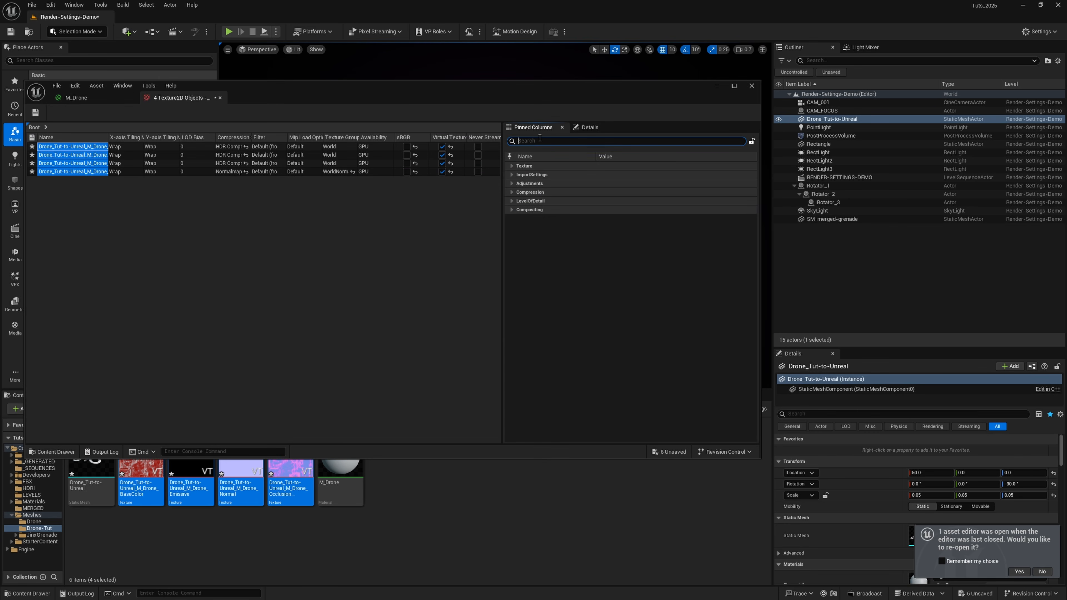
text(virtu)
click(607, 174)
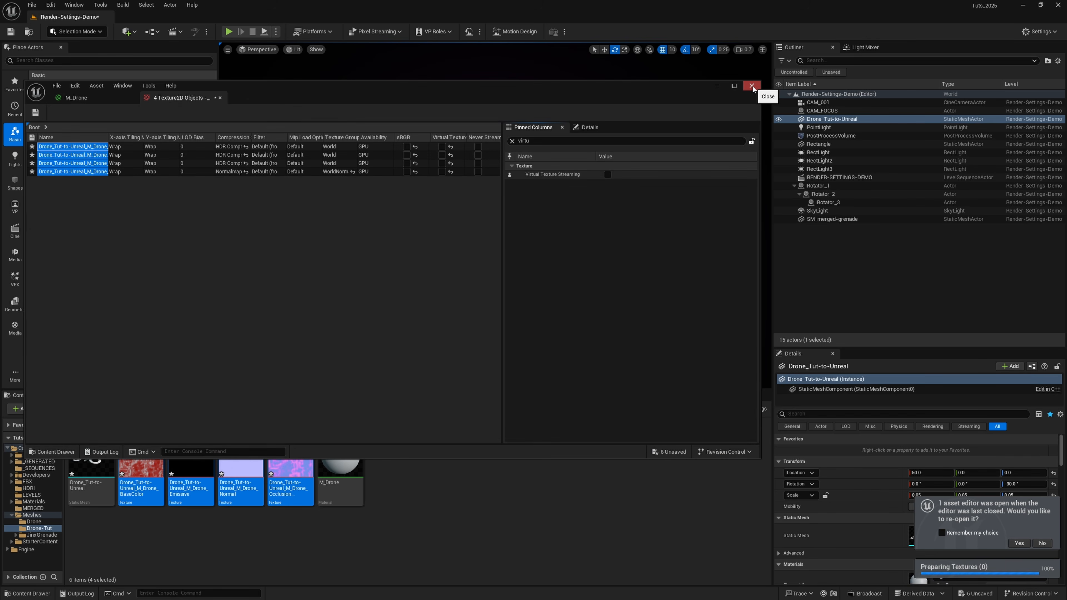
- Close the Property Matrix, open the M_Drone material, and add all four drone textures to its graph as Texture Samples
click(752, 86)
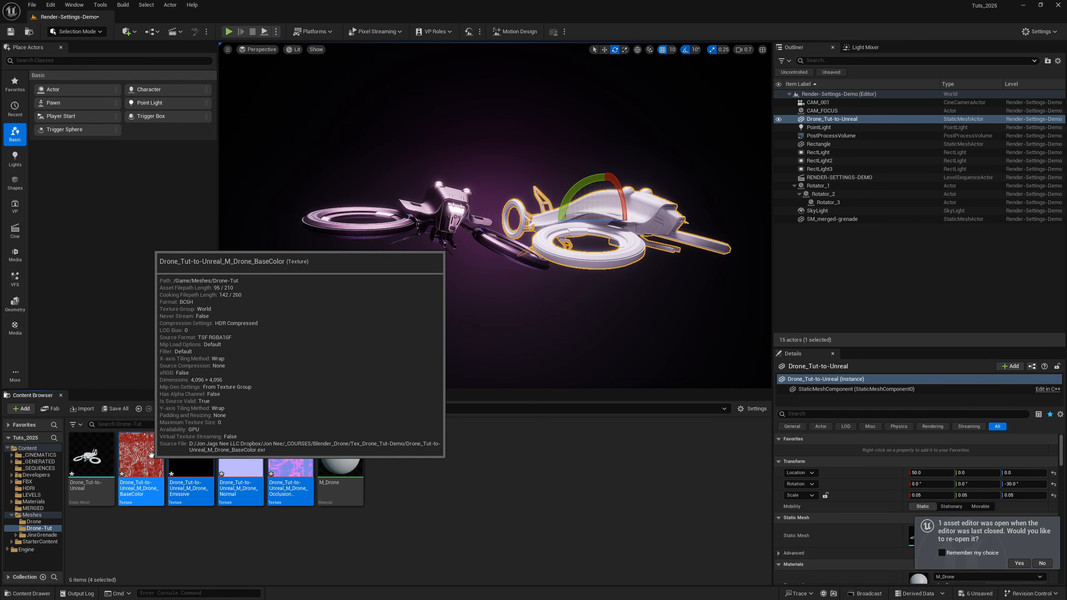
double_click(341, 460)
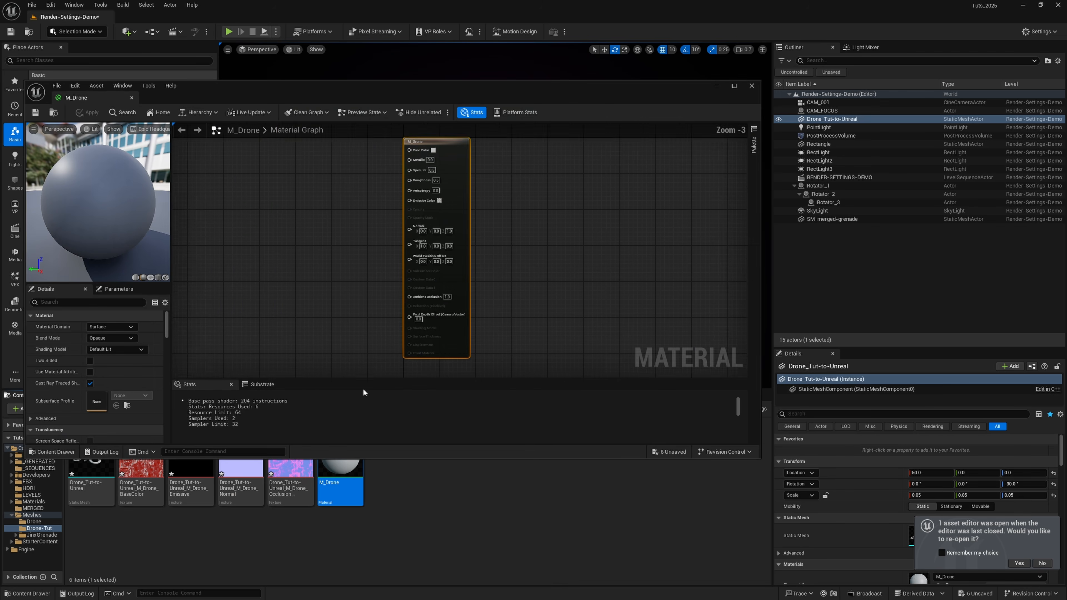
click(144, 471)
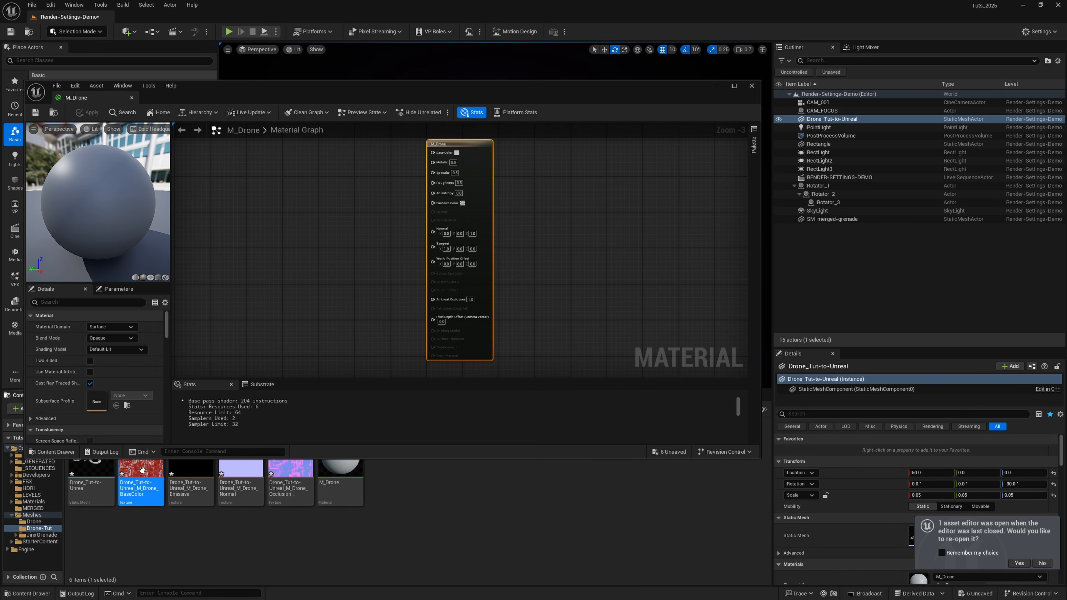
shift+click(283, 478)
drag(148, 477, 223, 154)
right_drag(325, 174, 375, 244)
- Connect the BaseColor sample's RGB to Base Color and the Normal sample's RGB to Normal, moving the Emissive sample aside
drag(294, 232, 482, 223)
drag(320, 262, 195, 303)
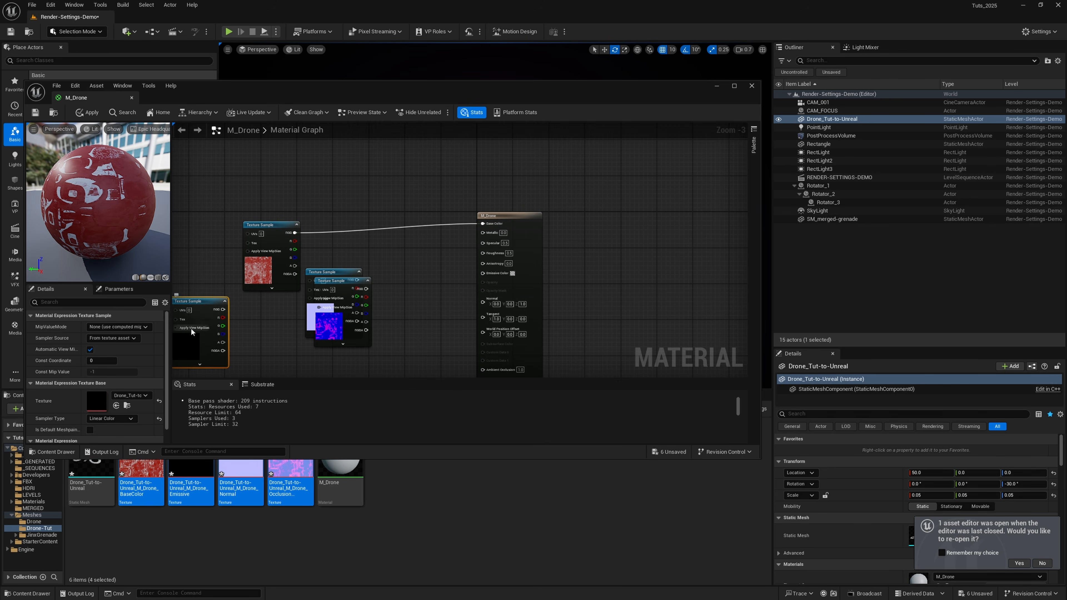
drag(334, 271, 267, 300)
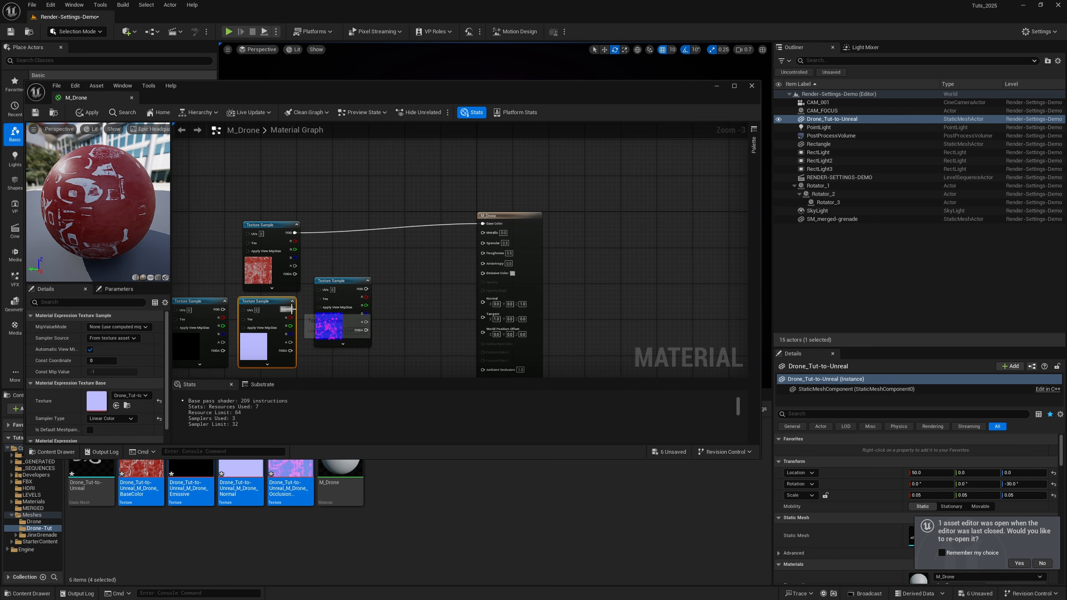
drag(290, 314, 484, 298)
right_drag(344, 253, 358, 228)
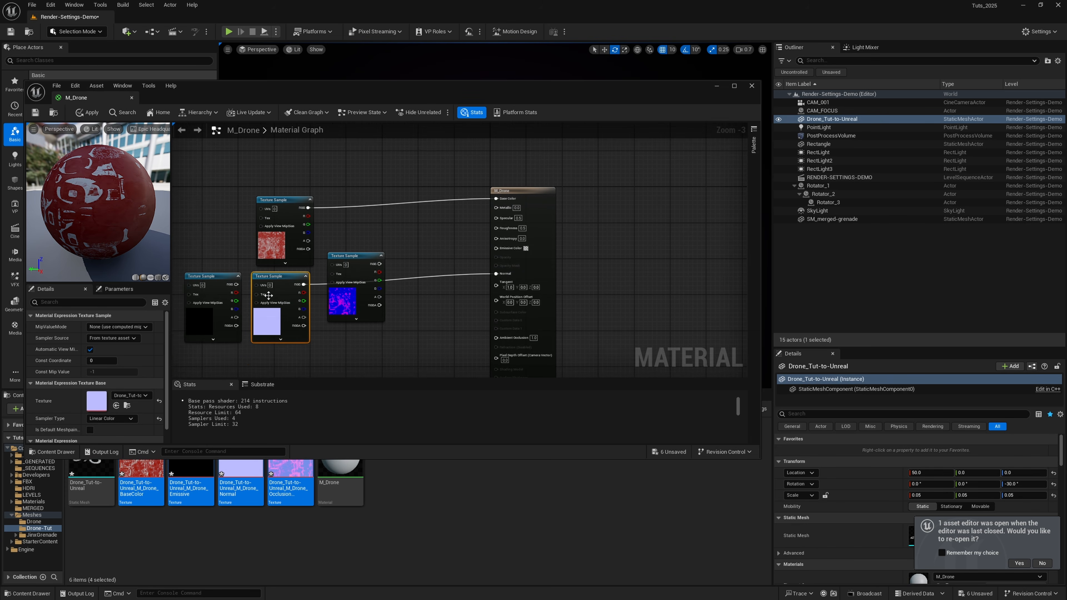
- Place the OcclusionRoughnessMetallic sample below the others and connect red to Ambient Occlusion, green to Roughness and blue to Metallic
drag(356, 258, 355, 333)
right_drag(356, 333, 361, 266)
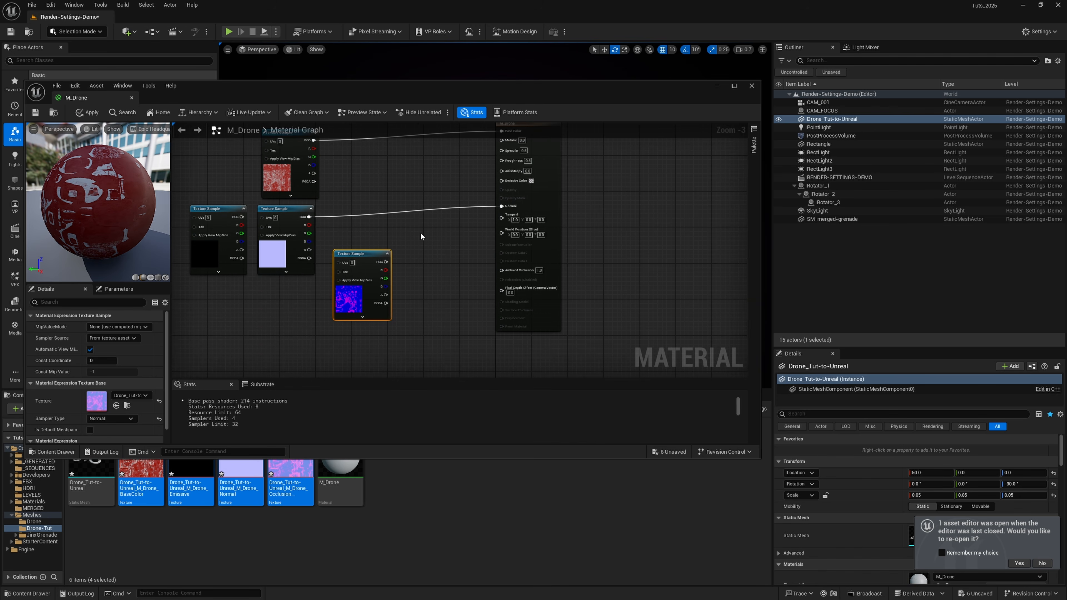
drag(360, 259, 291, 295)
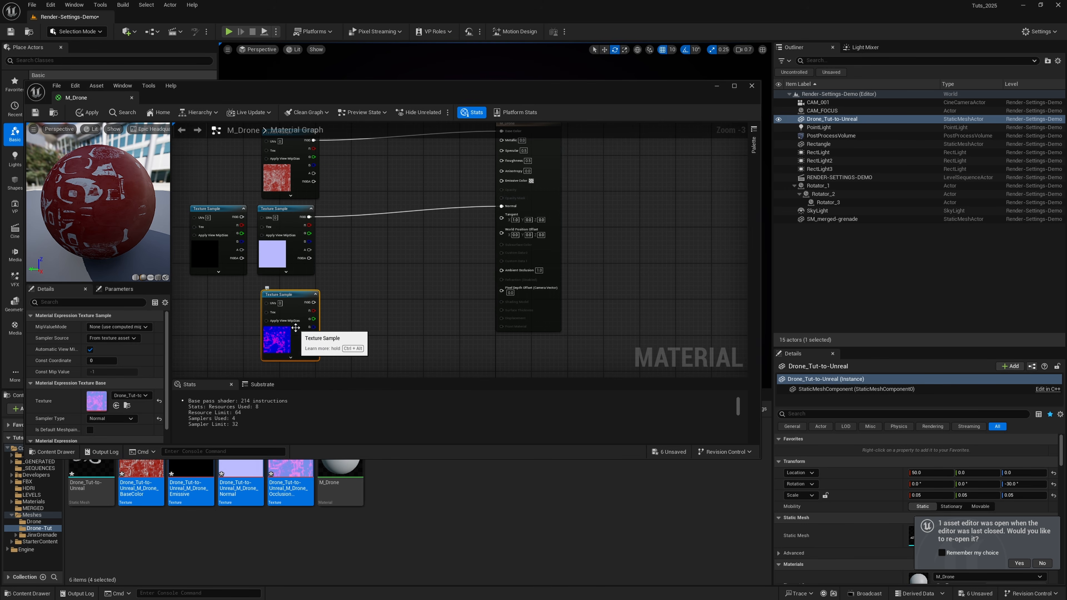
mouse_move(289, 303)
mouse_down()
mouse_move(289, 291)
mouse_move(275, 306)
mouse_move(298, 307)
mouse_up()
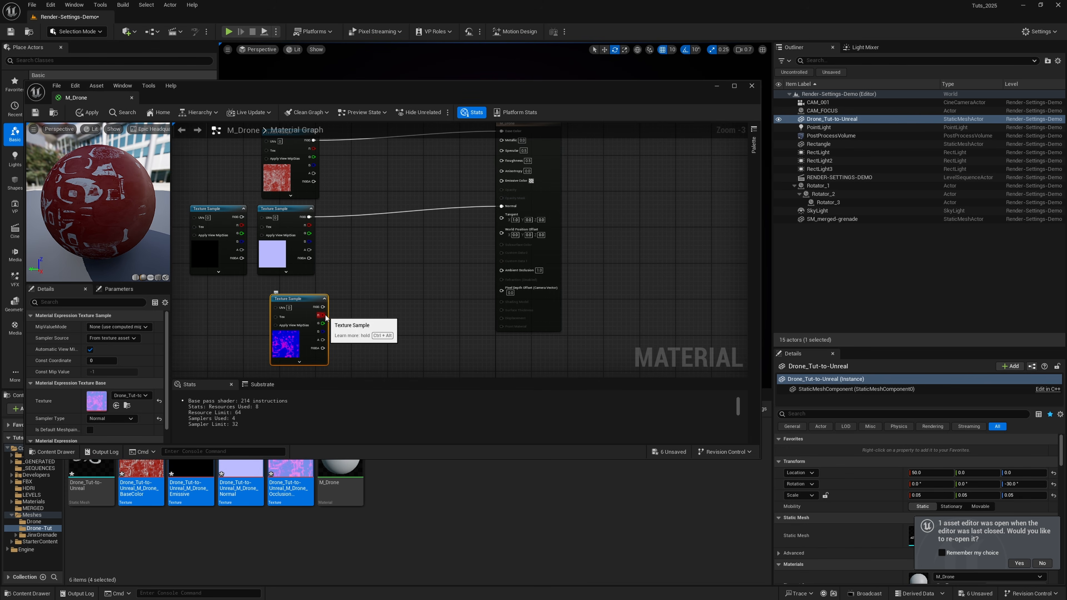
drag(324, 315, 506, 273)
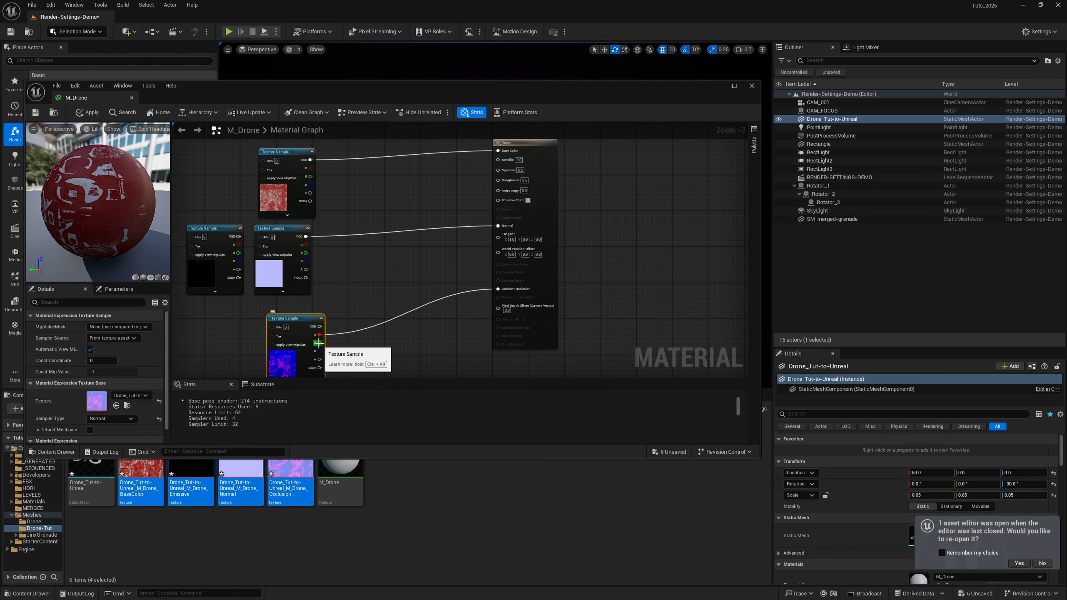
drag(318, 343, 501, 181)
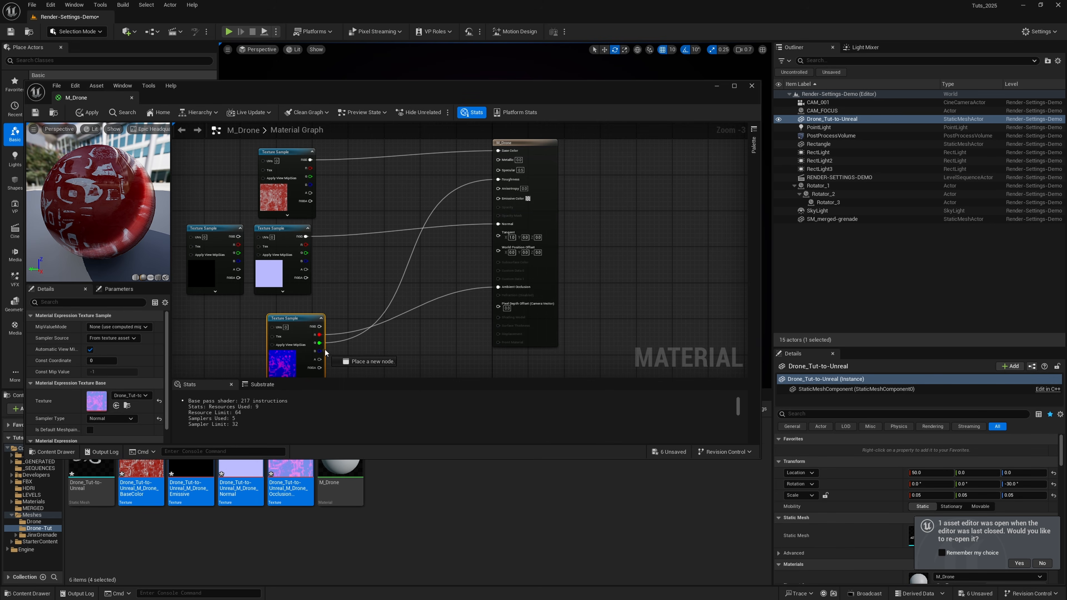
drag(320, 352, 503, 163)
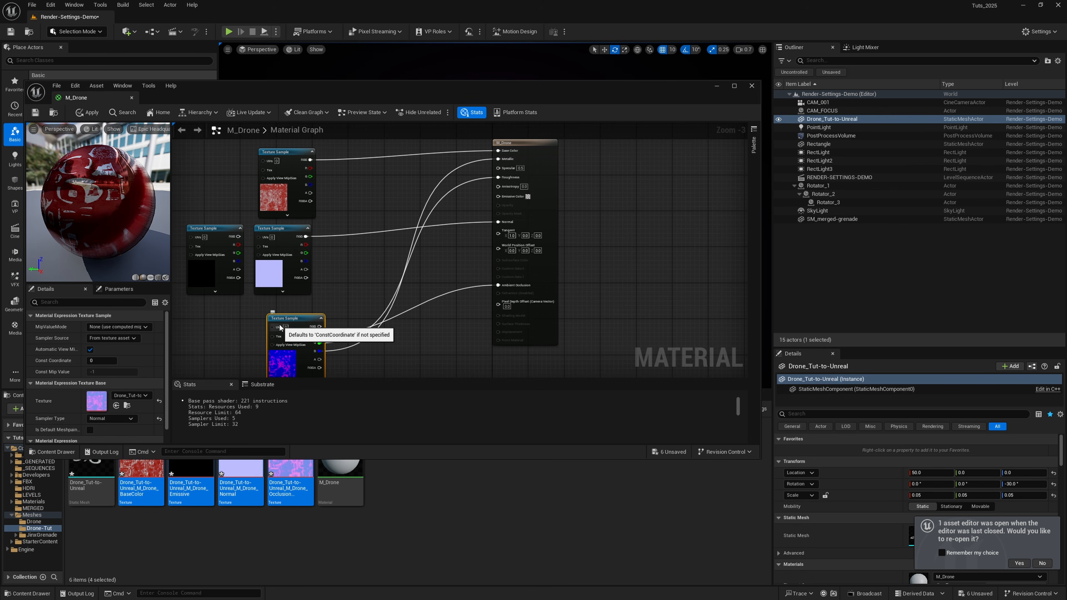
- Align the Normal and OcclusionRoughnessMetallic samples in a column and set the Normal sample's Sampler Type to Normal
click(277, 280)
drag(304, 323, 299, 319)
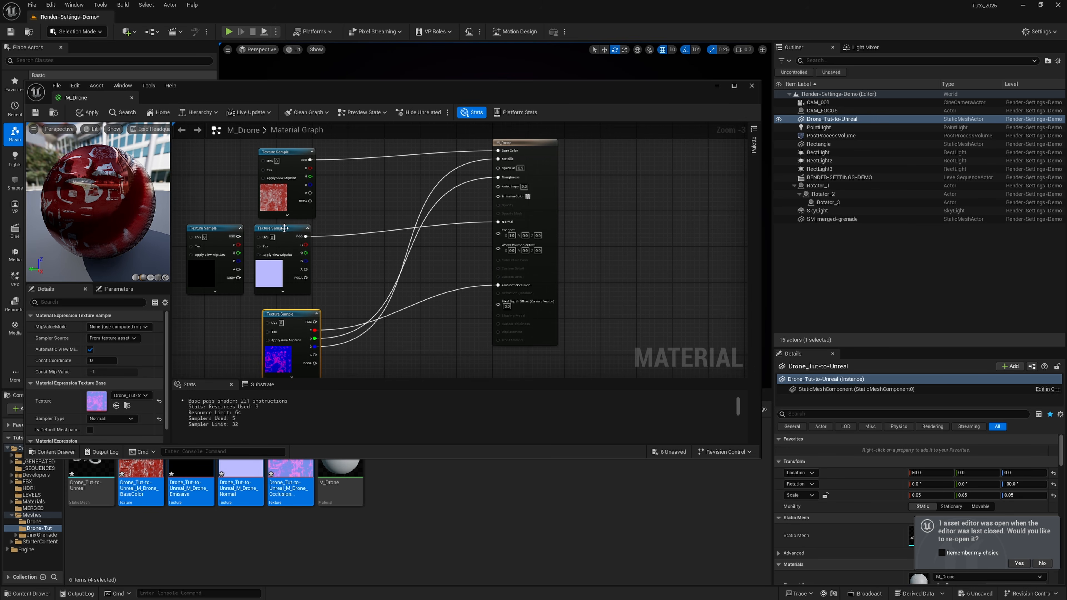
drag(284, 228, 288, 255)
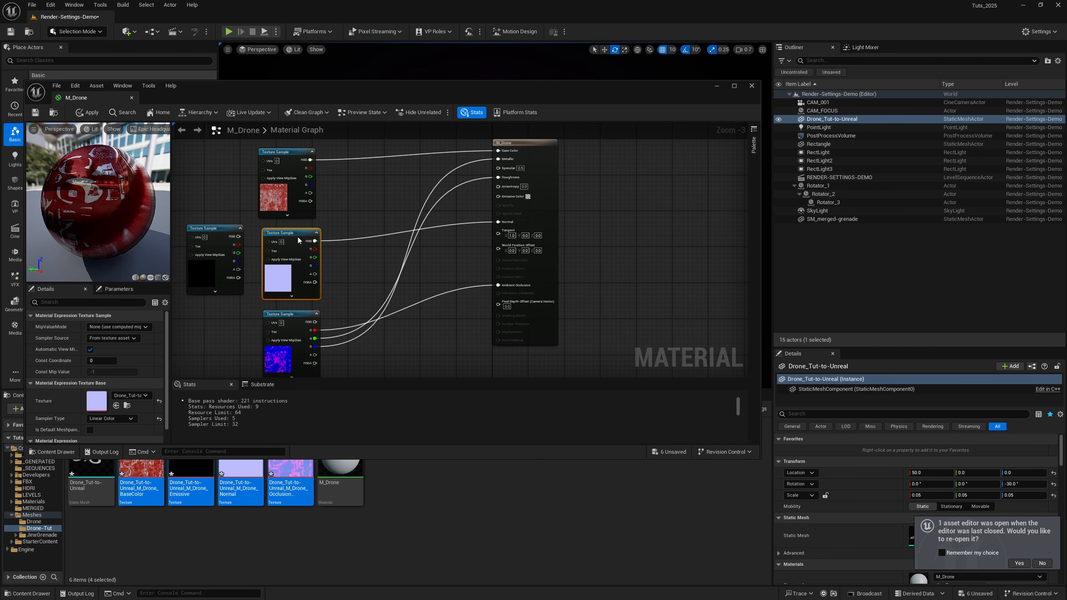
click(111, 418)
click(97, 450)
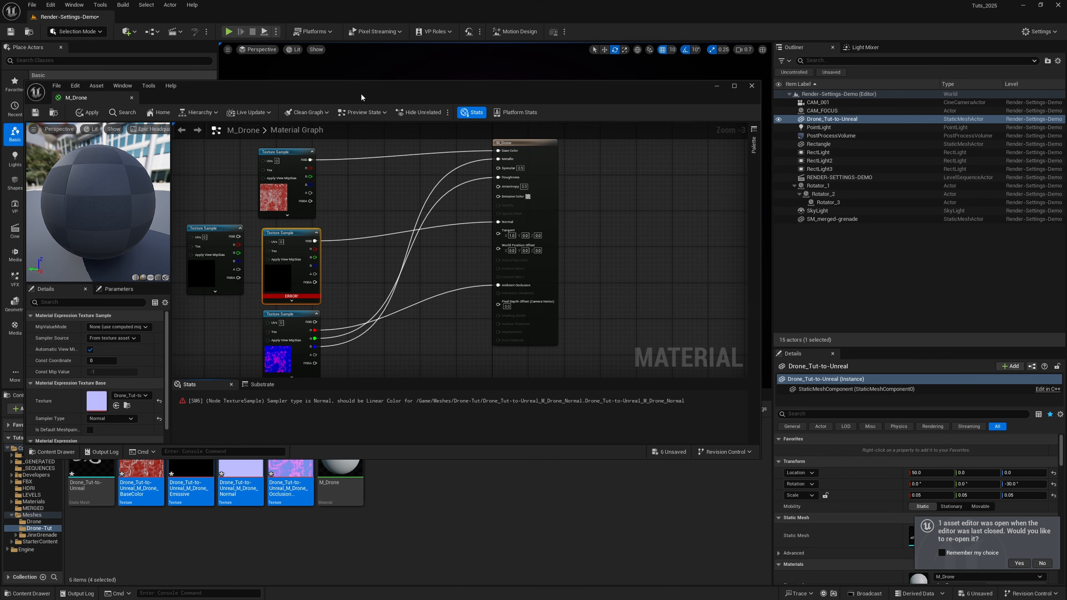
- Set the drone's Normal texture compression to Normalmap (BC5), save it, and close the editors while applying the M_Drone material changes
drag(361, 95, 369, 67)
click(239, 473)
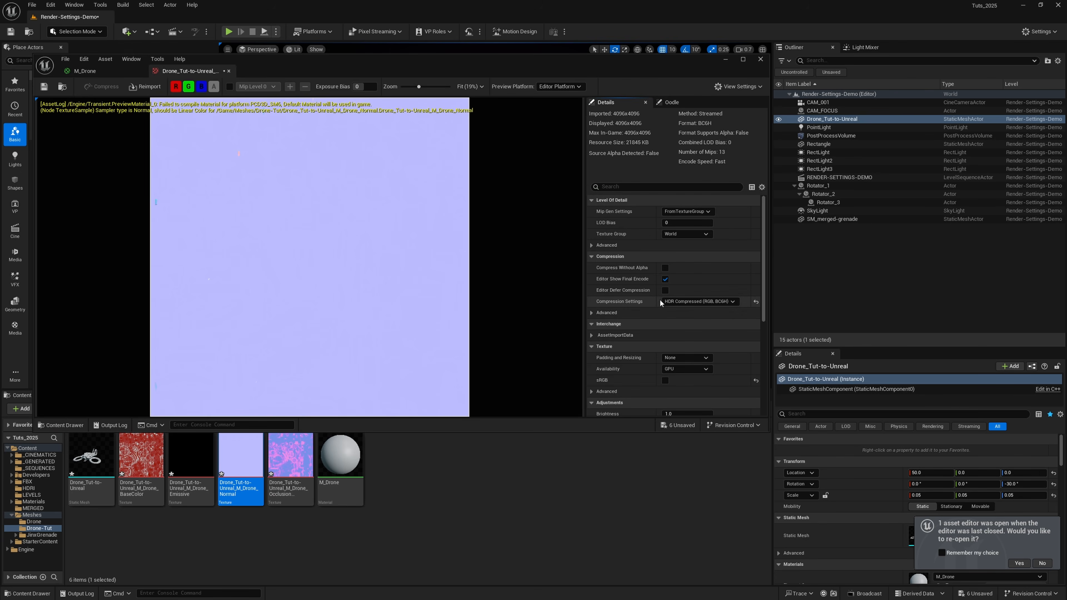
click(673, 301)
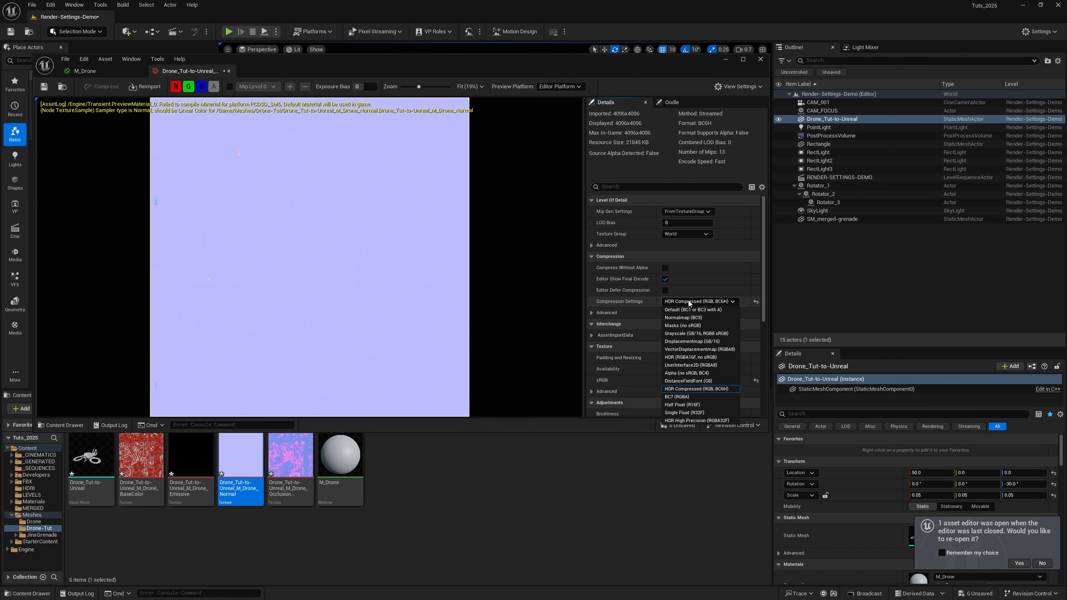
click(681, 321)
click(44, 87)
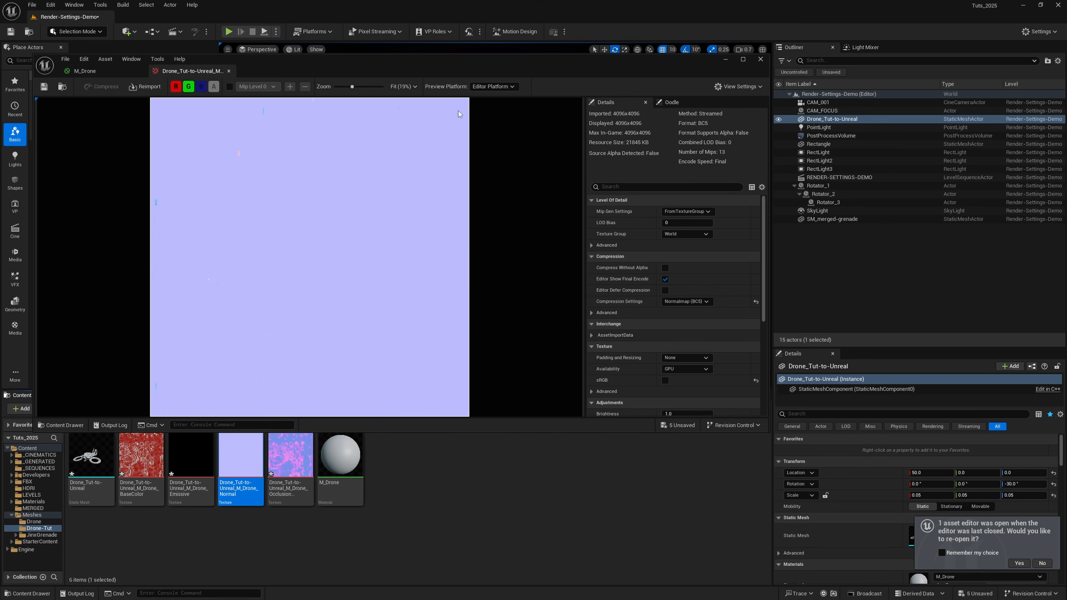
click(759, 63)
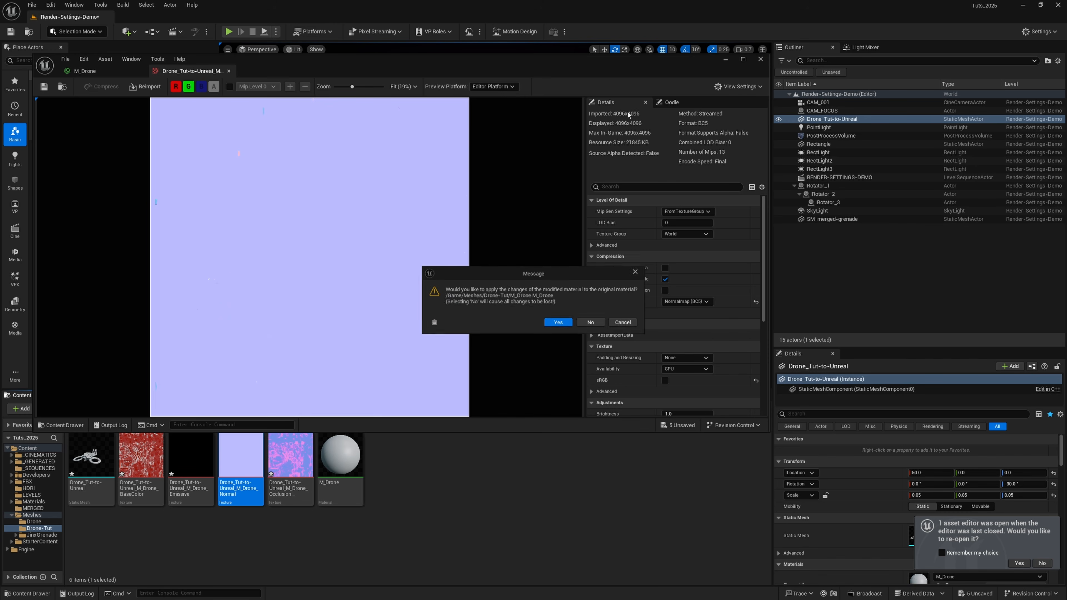
click(564, 325)
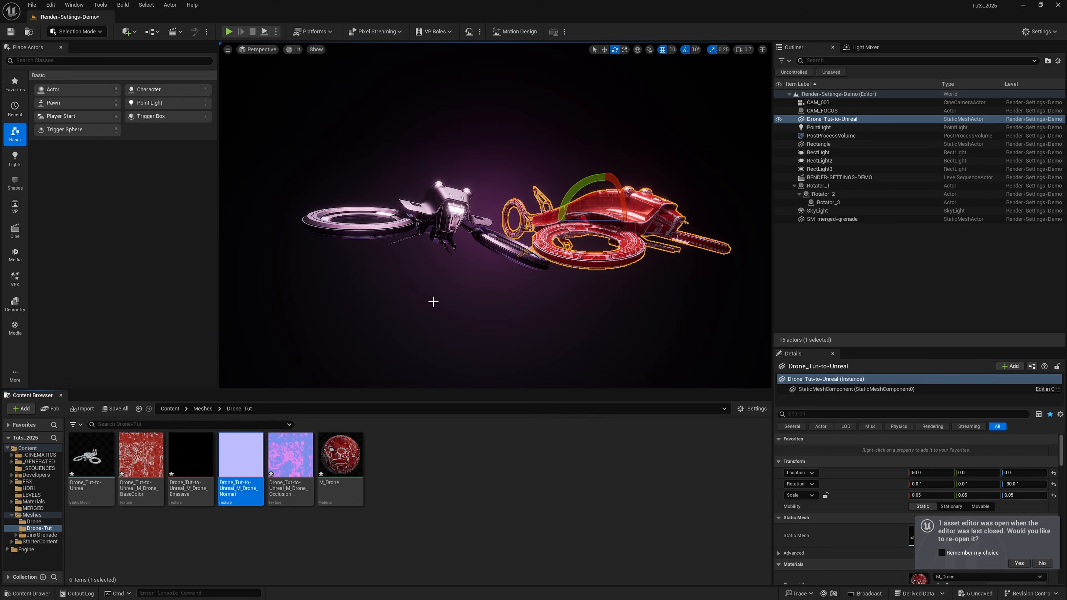
- Rotate the Drone_Tut-to-Unreal actor in the level to -40° around its vertical axis
key(Escape)
right_drag(558, 214, 476, 256)
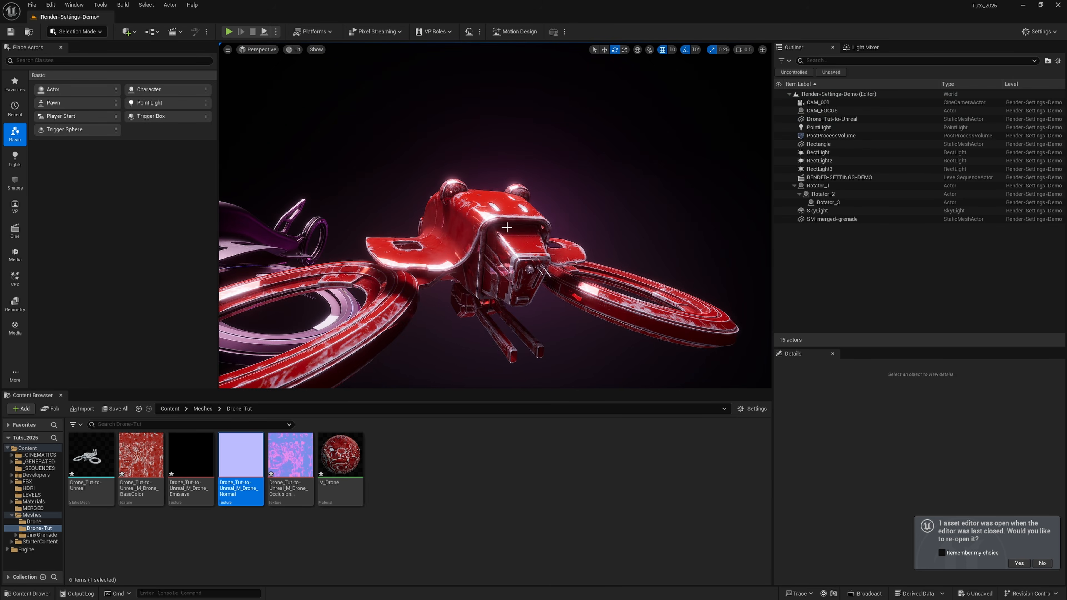
click(477, 257)
mouse_move(476, 257)
mouse_down()
mouse_move(420, 261)
mouse_move(462, 258)
mouse_up()
- Examine the SM_merged-grenade drone from the front and from above, beside the newly textured red drone
right_drag(462, 258, 373, 230)
key(w)
scroll(420, 259, down, 2)
key(s)
scroll(428, 262, down, 2)
key(a)
key(a)
scroll(468, 256, up, 1)
key(d)
key(a)
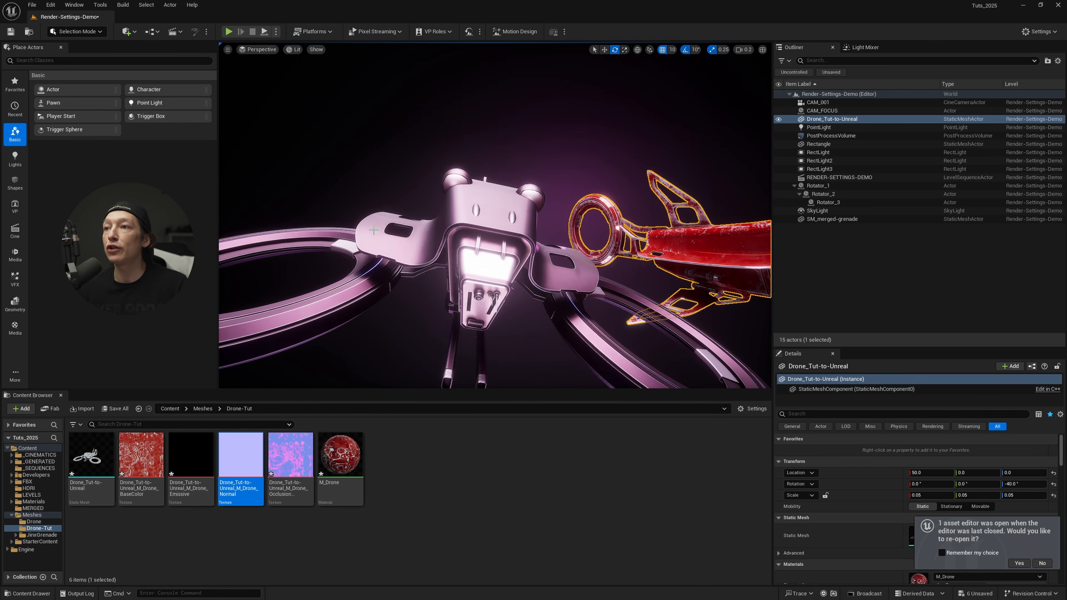
click(476, 251)
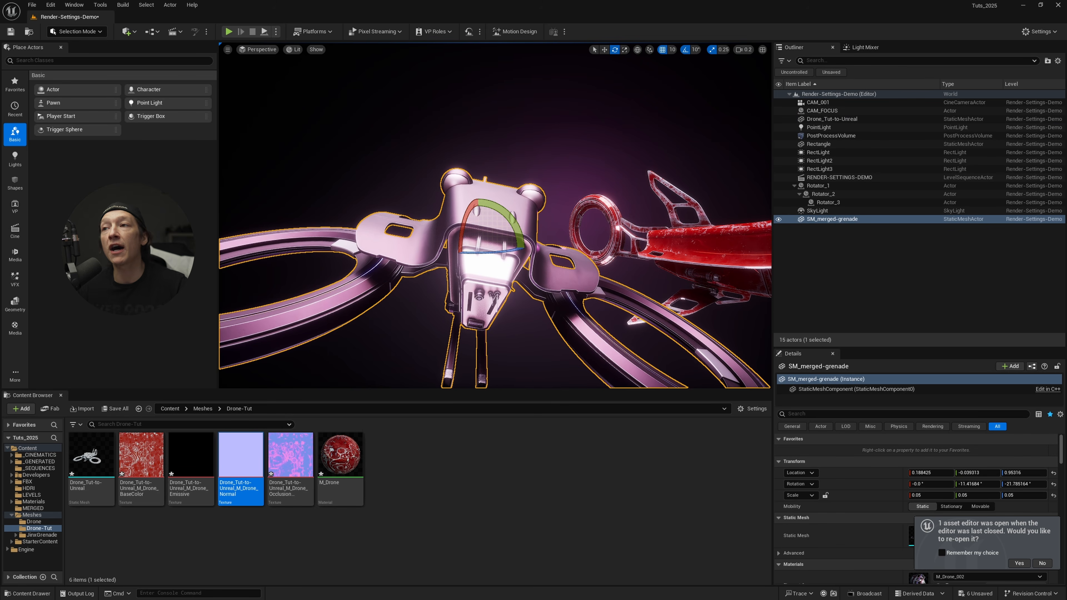
right_drag(476, 252, 484, 279)
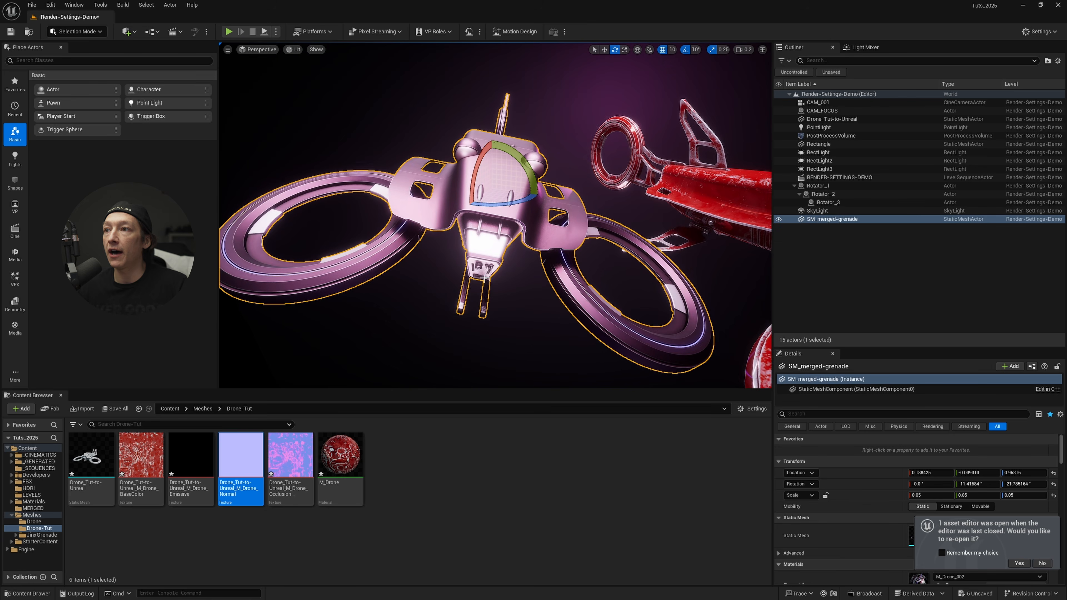
right_drag(518, 240, 443, 231)
scroll(546, 254, up, 3)
click(501, 234)
scroll(449, 242, down, 1)
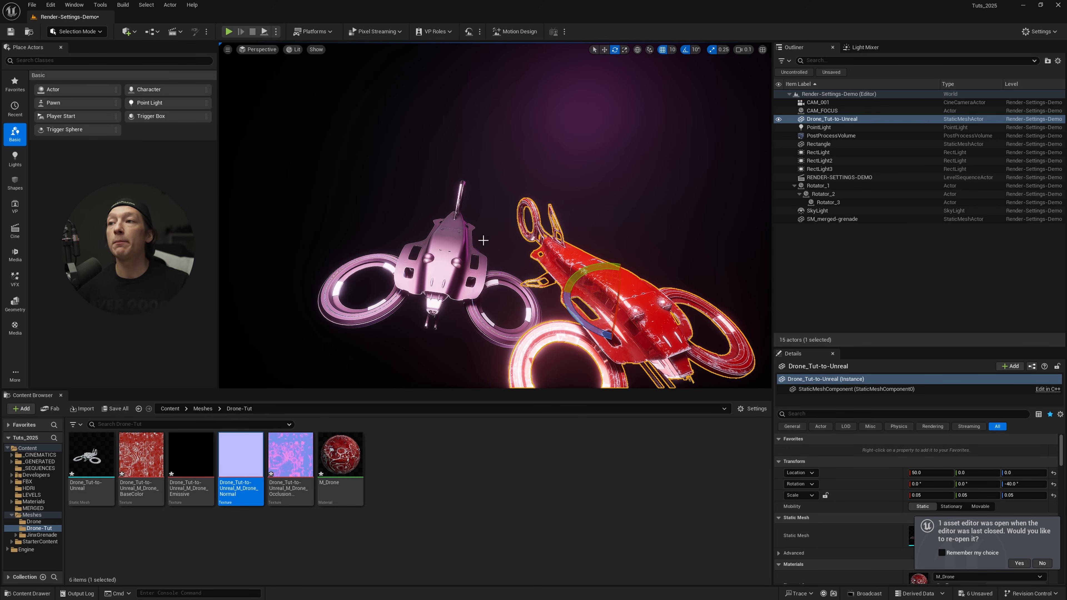
- Compare the surface materials of the SM_merged-grenade drone and the Drone_Tut-to-Unreal drone from several angles
key(w)
right_drag(483, 241, 510, 266)
key(w)
key(q)
key(s)
key(a)
scroll(515, 267, up, 2)
key(w)
right_drag(449, 254, 450, 254)
key(s)
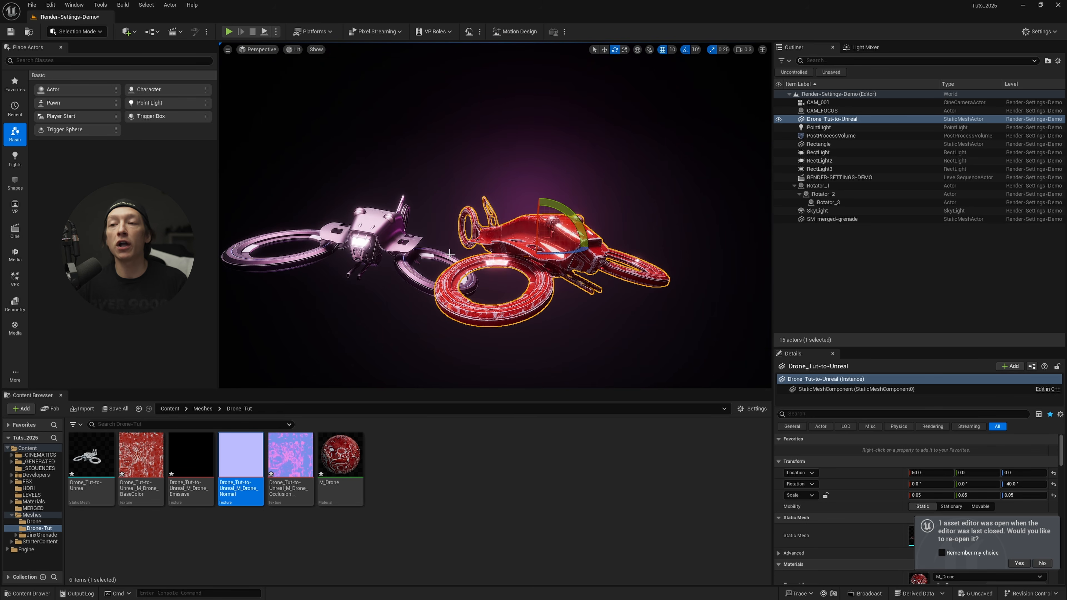
click(383, 231)
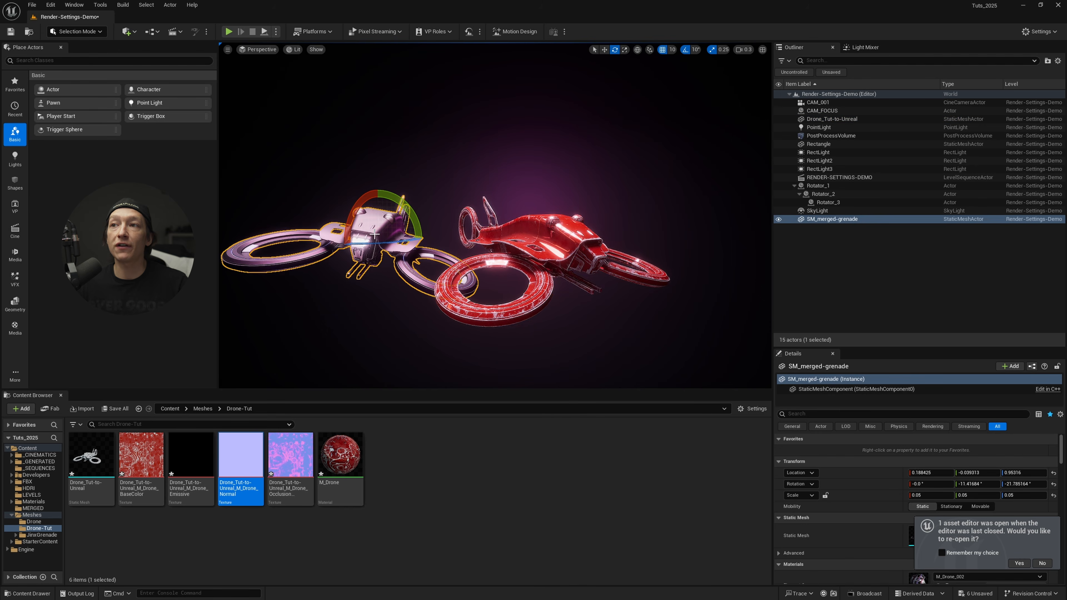
mouse_move(411, 230)
mouse_down()
mouse_move(466, 230)
mouse_move(411, 230)
mouse_up()
click(580, 225)
alt+drag(580, 225, 534, 227)
key(w)
right_drag(533, 227, 524, 238)
key(s)
key(a)
key(w)
key(s)
key(w)
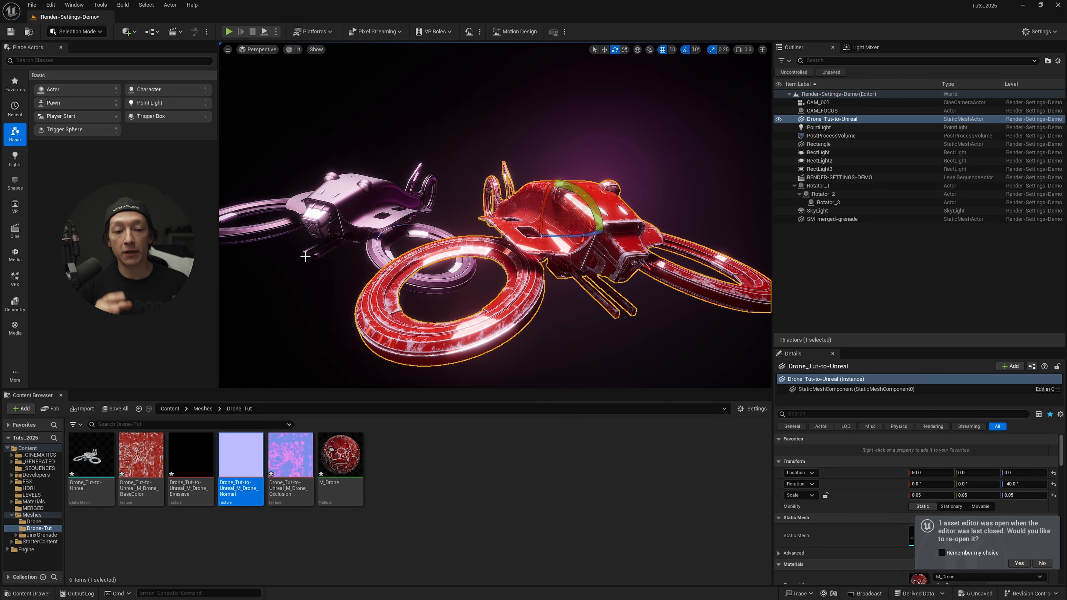
- Inspect the scene light's reflections on both drones' bodies and rotor rings from around and above
right_drag(324, 231, 336, 245)
key(a)
scroll(323, 231, down, 2)
key(d)
scroll(334, 236, up, 2)
key(s)
key(w)
key(w)
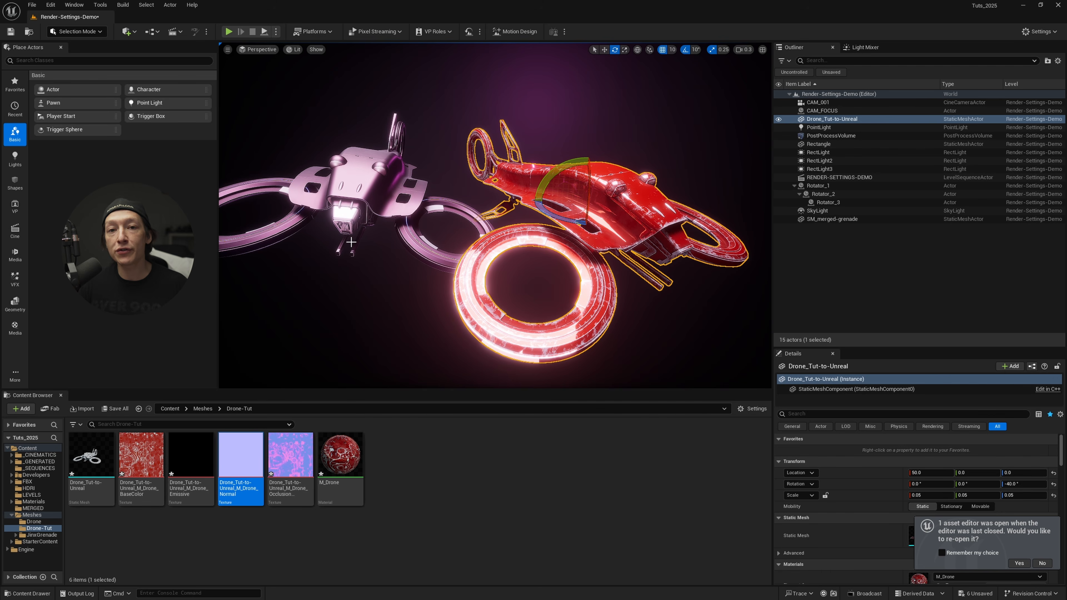
click(377, 216)
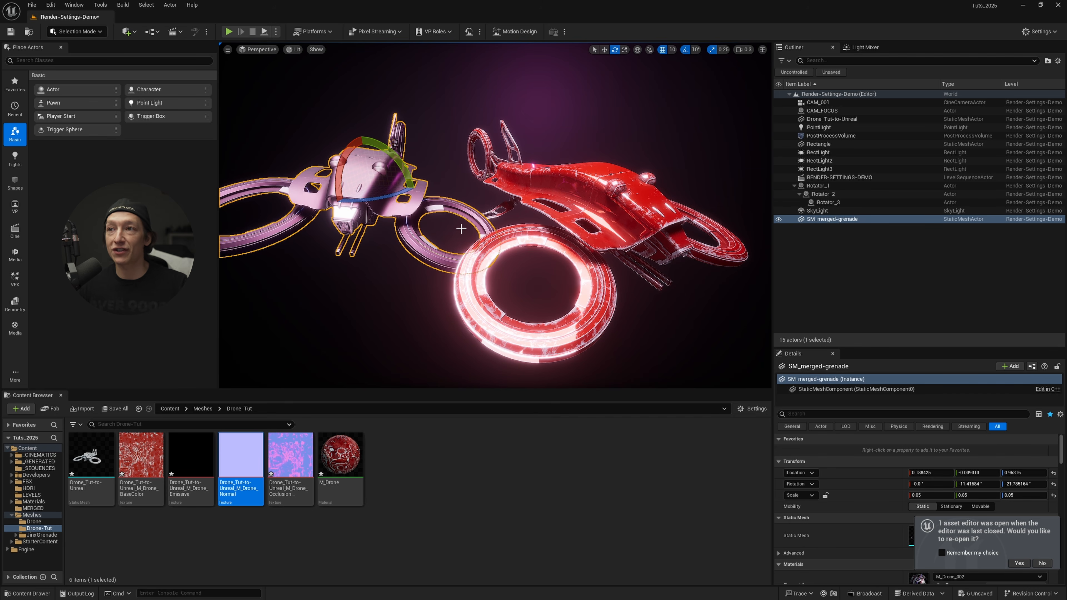
key(Escape)
scroll(461, 228, down, 1)
mouse_move(462, 228)
right_down()
mouse_move(437, 227)
mouse_move(432, 208)
mouse_move(454, 229)
right_up()
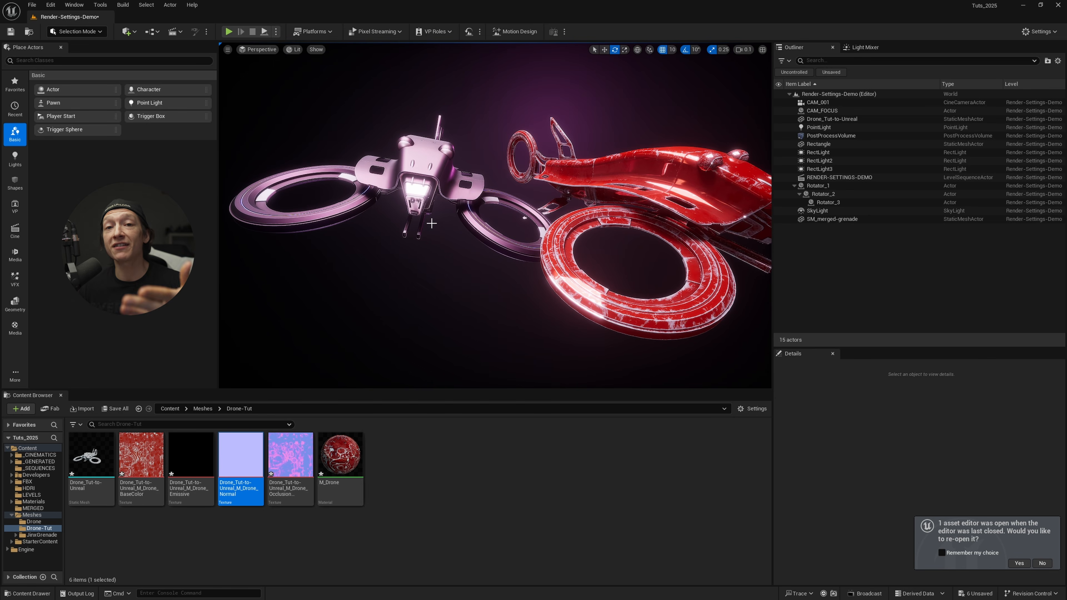
click(524, 218)
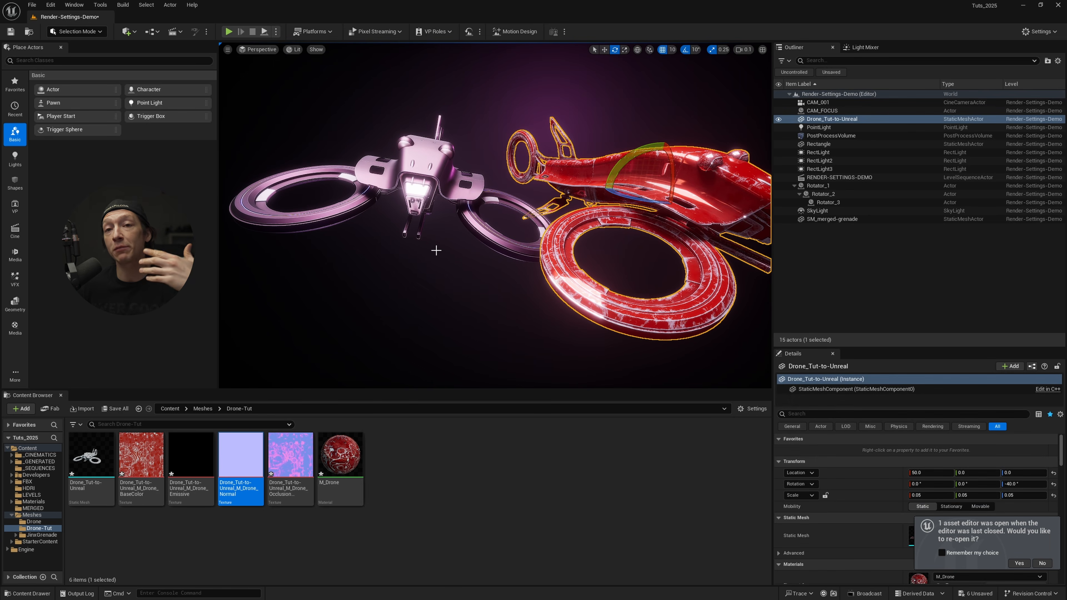